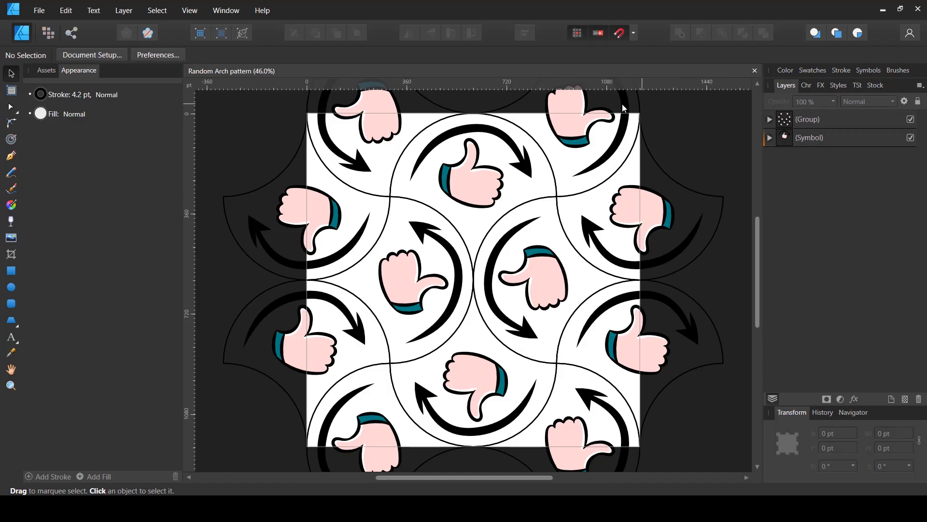
Close the open arch pattern document and create a new 1200 × 1200 pt document at 300 DPI
{"action": "left_click", "coordinate": [755, 71]}
{"action": "left_click", "coordinate": [42, 10]}
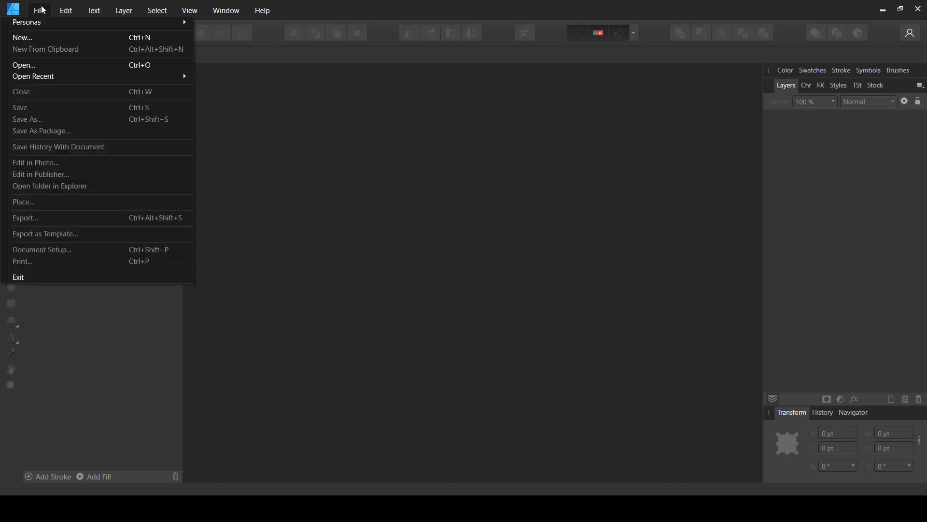
{"action": "left_click", "coordinate": [38, 39]}
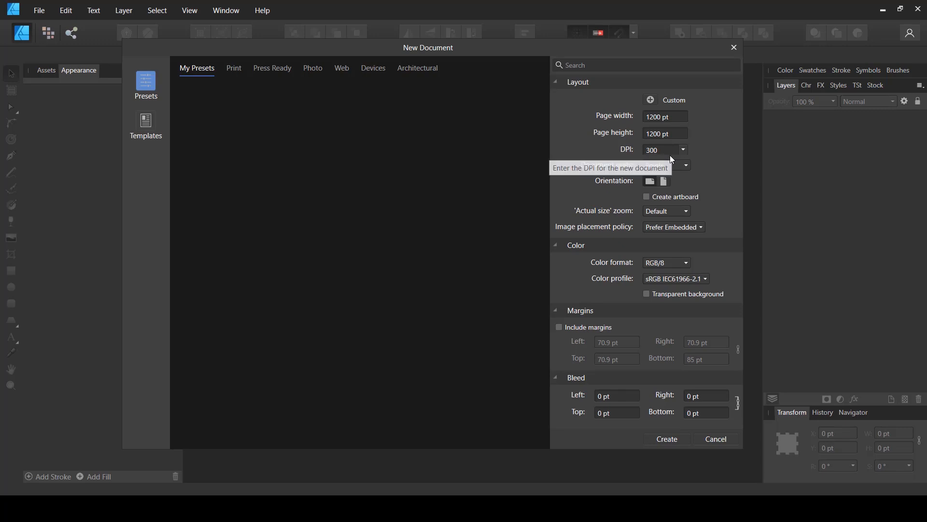
{"action": "left_click", "coordinate": [673, 439]}
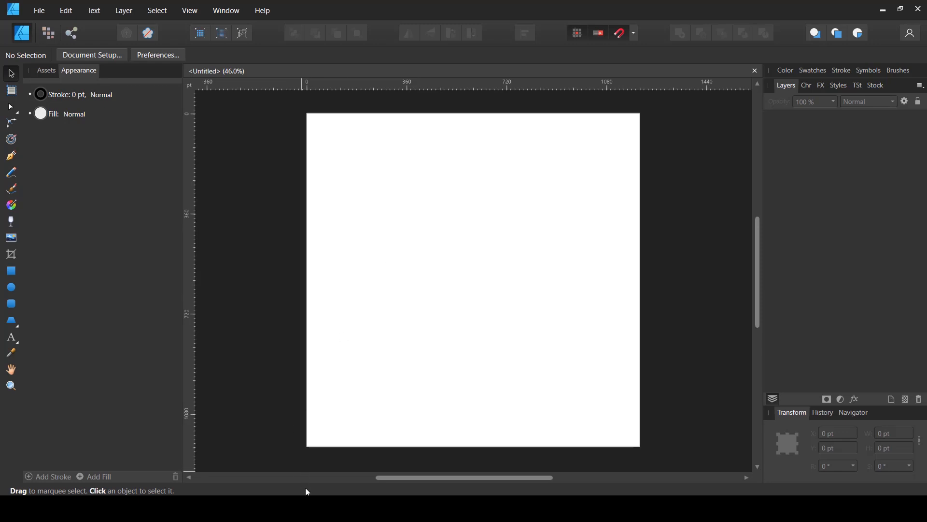
Switch to Calculator and divide the 1200 pt page size by 2
{"action": "left_click", "coordinate": [305, 508]}
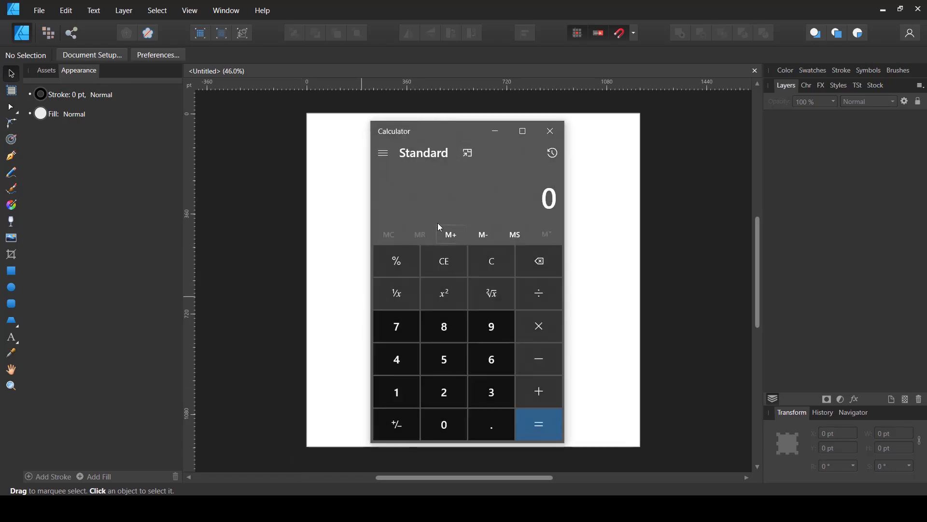
{"action": "left_click", "coordinate": [395, 393]}
{"action": "left_click", "coordinate": [439, 394]}
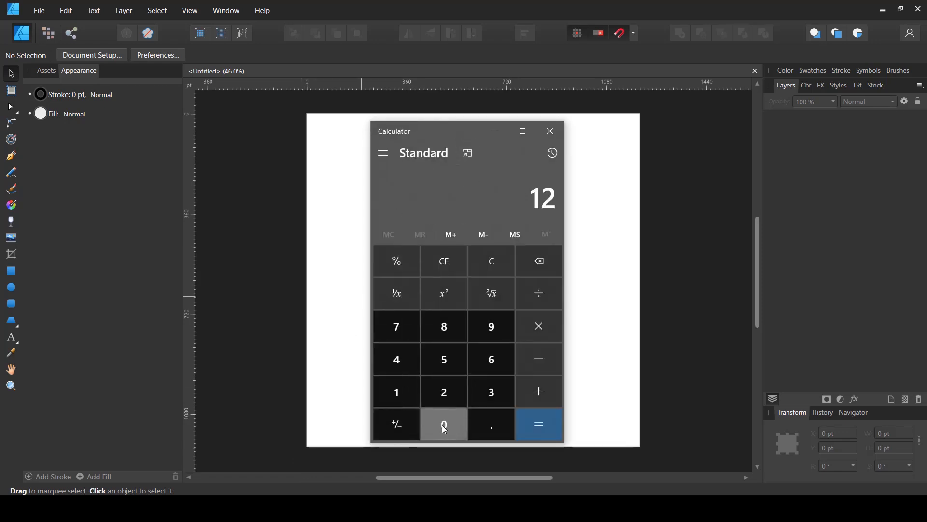
{"action": "left_click", "coordinate": [444, 425]}
{"action": "left_click", "coordinate": [444, 425]}
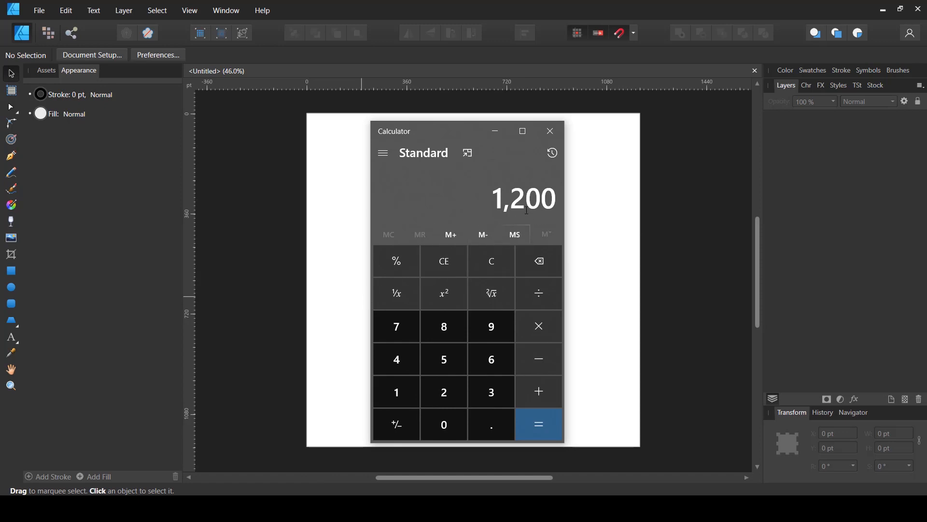
{"action": "left_click", "coordinate": [545, 298]}
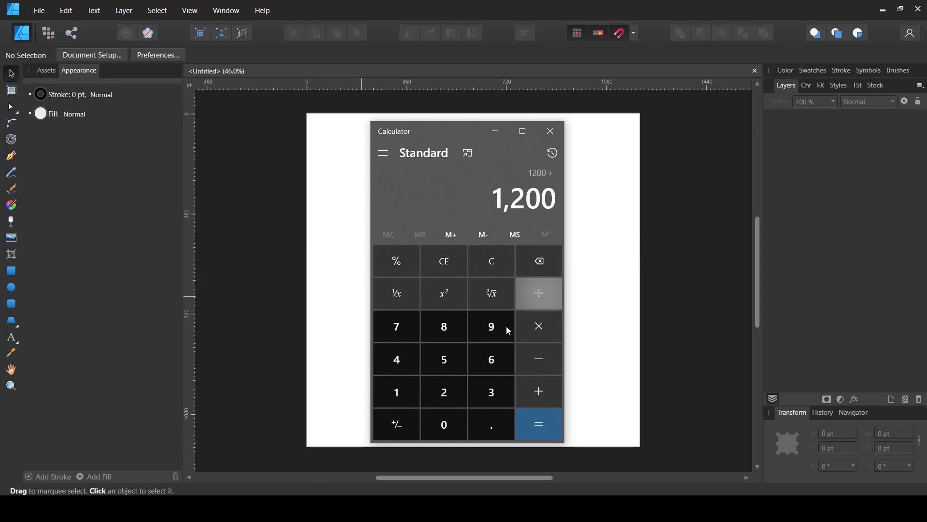
{"action": "left_click", "coordinate": [446, 393]}
{"action": "left_click", "coordinate": [531, 427]}
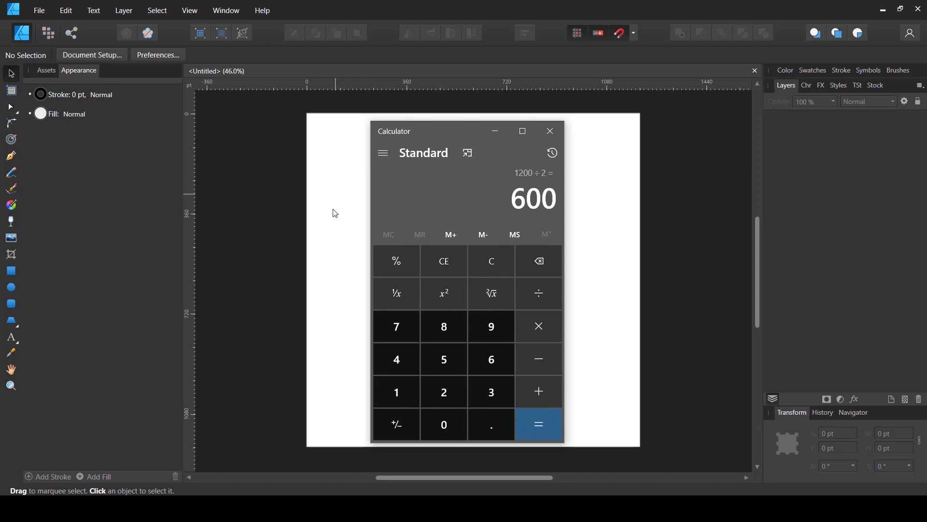
Divide the 1200 pt page size by 3 in the calculator
{"action": "left_click", "coordinate": [396, 393]}
{"action": "left_click", "coordinate": [444, 394]}
{"action": "double_click", "coordinate": [443, 418]}
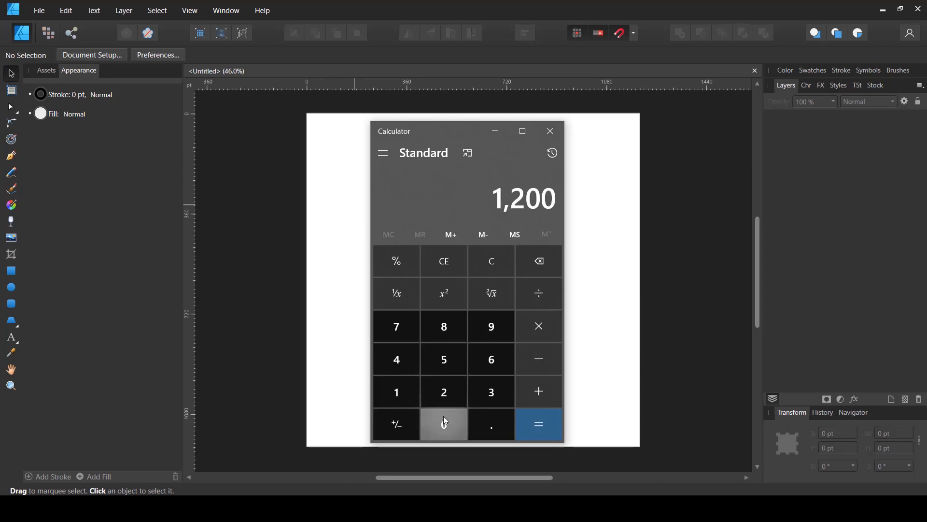
{"action": "left_click", "coordinate": [560, 308]}
{"action": "left_click", "coordinate": [481, 400]}
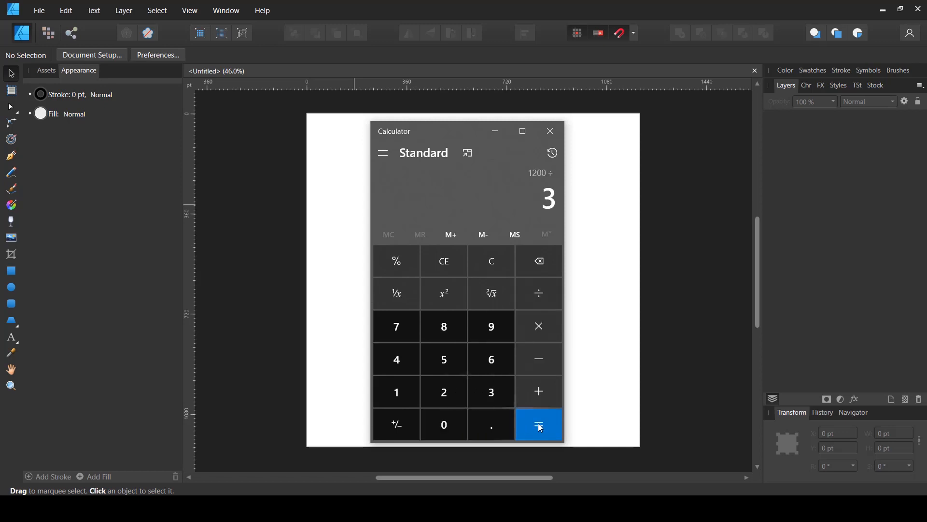
{"action": "left_click", "coordinate": [538, 423]}
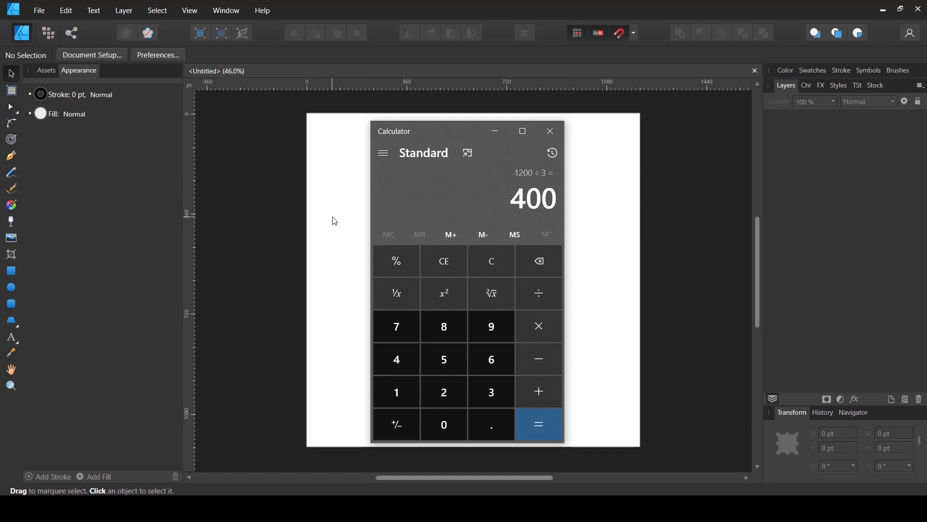
Divide the 1200 pt page size by 4 in the calculator
{"action": "left_click", "coordinate": [401, 393]}
{"action": "left_click", "coordinate": [448, 399]}
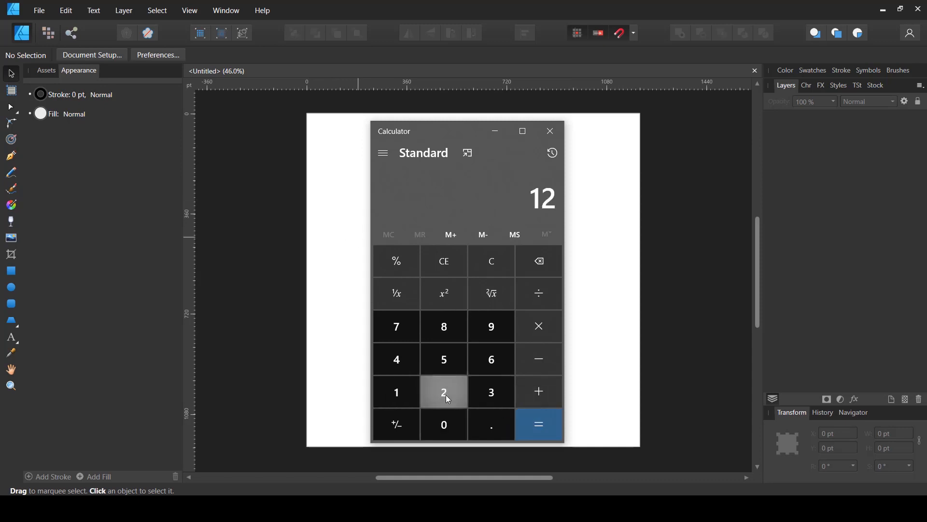
{"action": "left_click", "coordinate": [445, 430]}
{"action": "left_click", "coordinate": [445, 430]}
{"action": "left_click", "coordinate": [542, 295]}
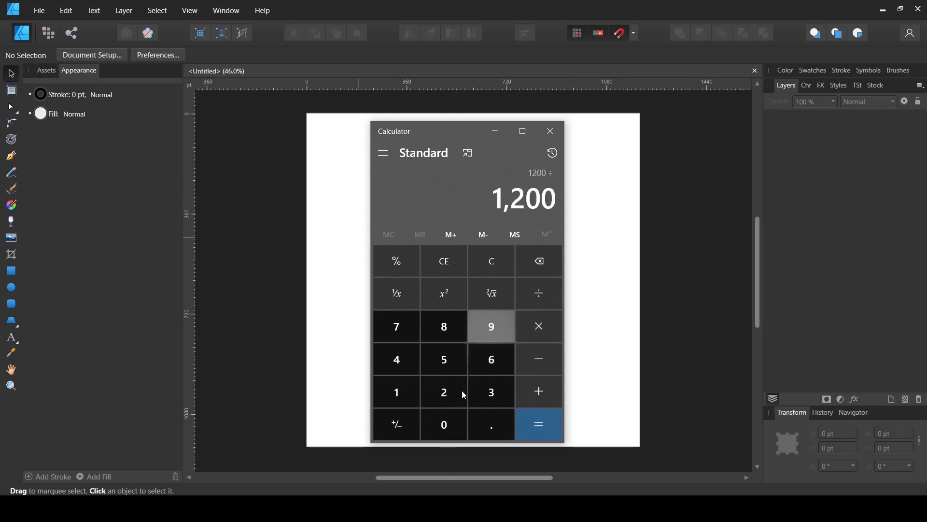
{"action": "left_click", "coordinate": [406, 360]}
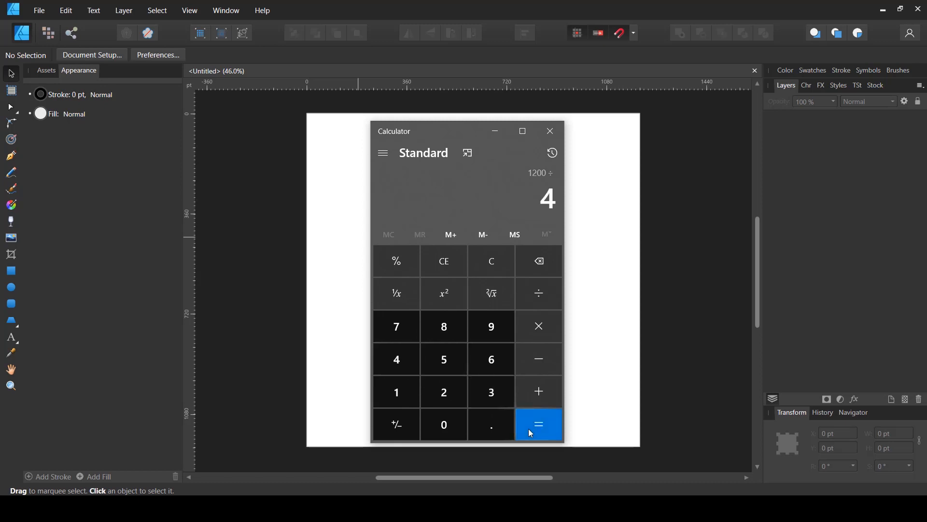
{"action": "left_click", "coordinate": [529, 429]}
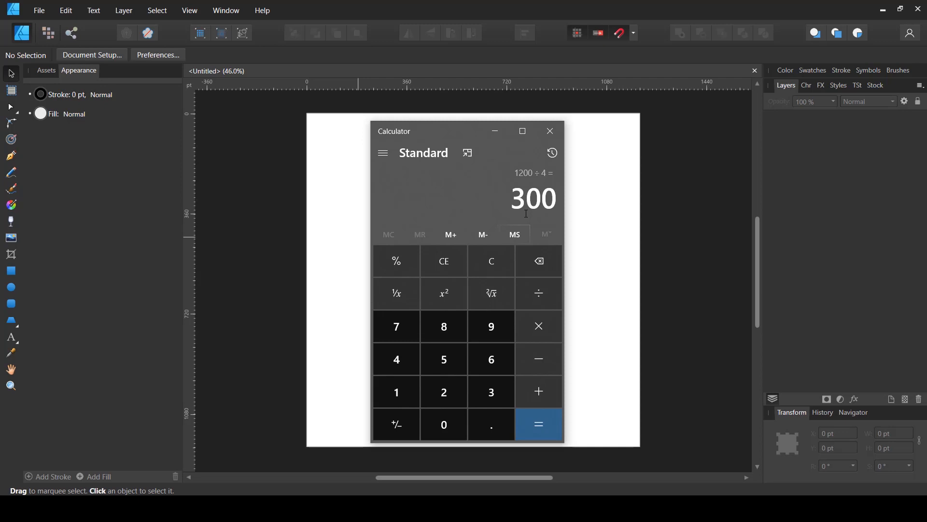
Calculate 1100 divided by 3 to test an alternative page size
{"action": "left_click", "coordinate": [394, 395]}
{"action": "left_click", "coordinate": [410, 403]}
{"action": "left_click", "coordinate": [442, 435]}
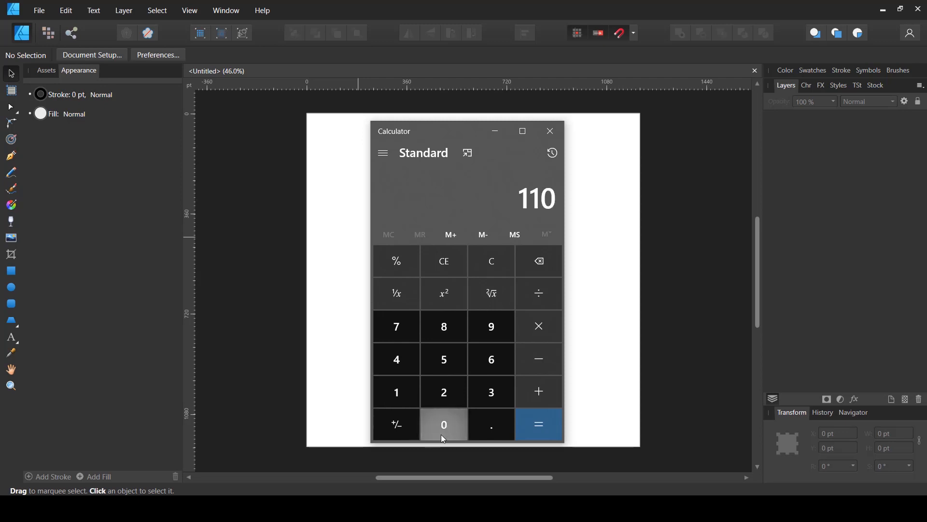
{"action": "left_click", "coordinate": [443, 432]}
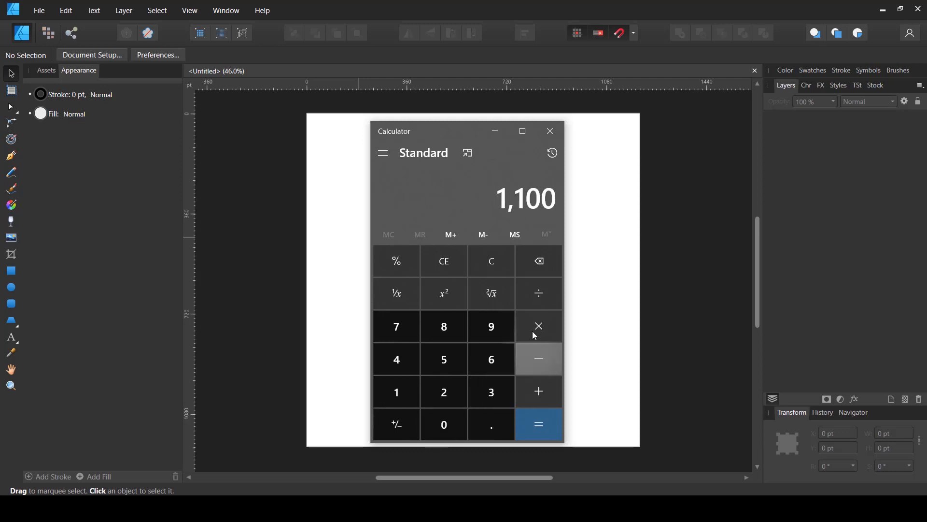
{"action": "left_click", "coordinate": [541, 292]}
{"action": "left_click", "coordinate": [491, 392]}
{"action": "left_click", "coordinate": [539, 424]}
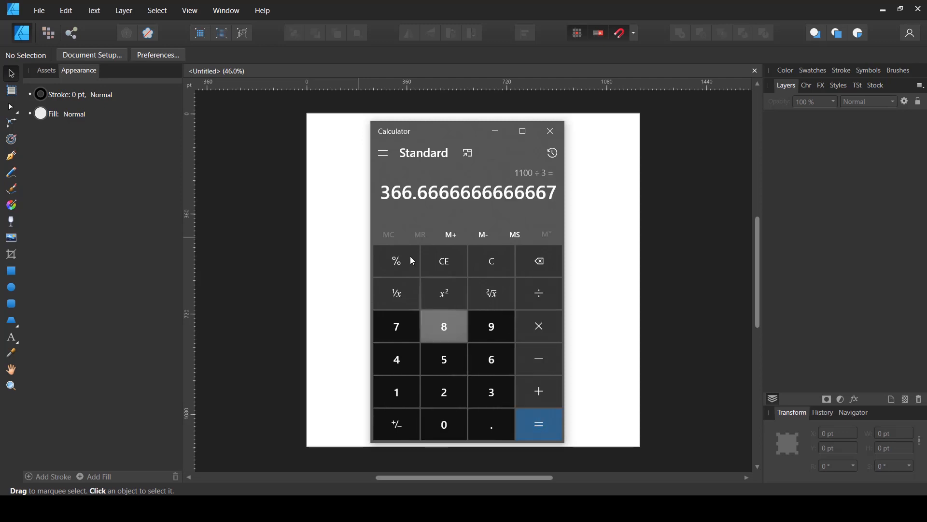
Calculate 1100 divided by 4 for the alternative page size
{"action": "left_click", "coordinate": [398, 392]}
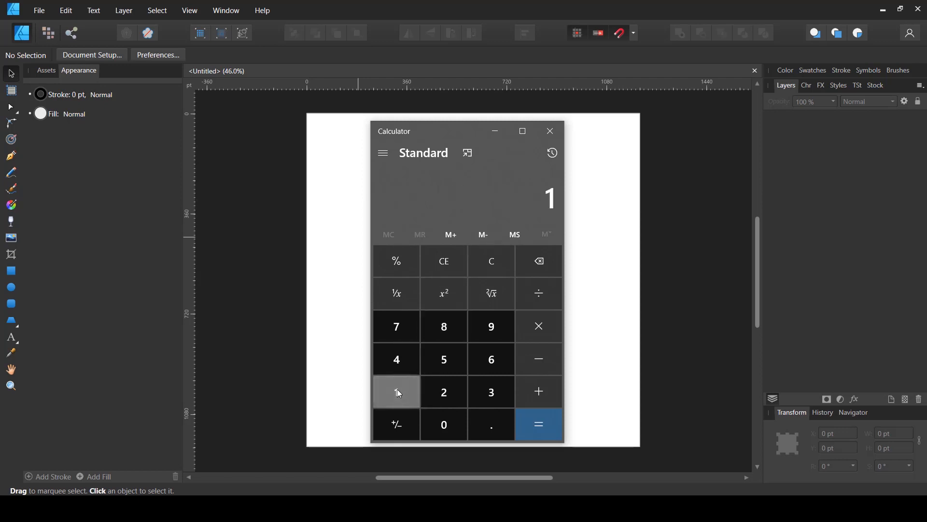
{"action": "left_click", "coordinate": [397, 389]}
{"action": "left_click", "coordinate": [435, 422]}
{"action": "left_click", "coordinate": [437, 425]}
{"action": "left_click", "coordinate": [539, 295]}
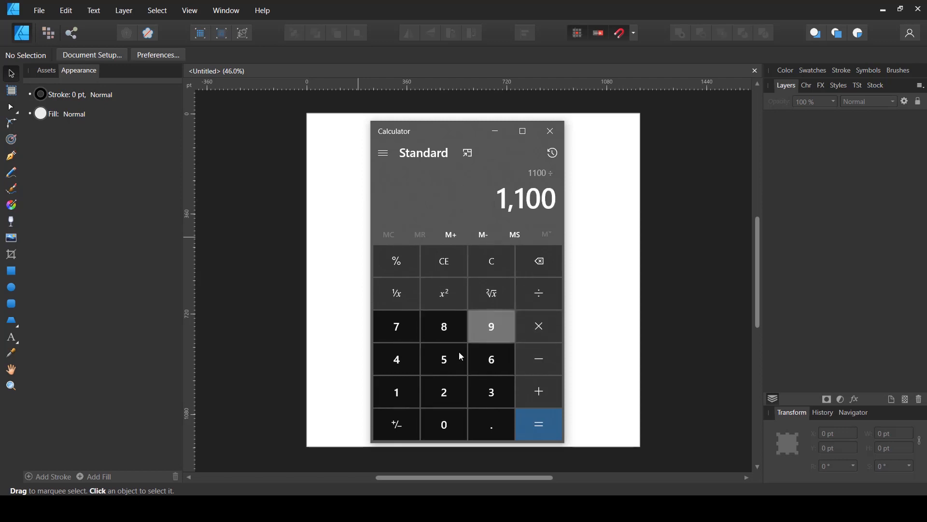
{"action": "left_click", "coordinate": [397, 359]}
{"action": "left_click", "coordinate": [551, 428]}
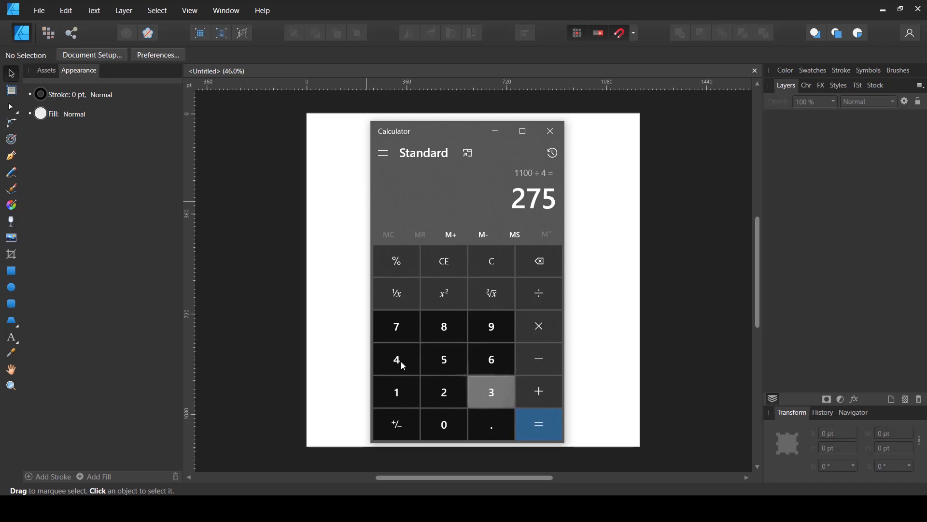
Reposition the calculator over the page and recalculate 1200 divided by 4
{"action": "left_click_drag", "start_coordinate": [407, 138], "coordinate": [559, 129]}
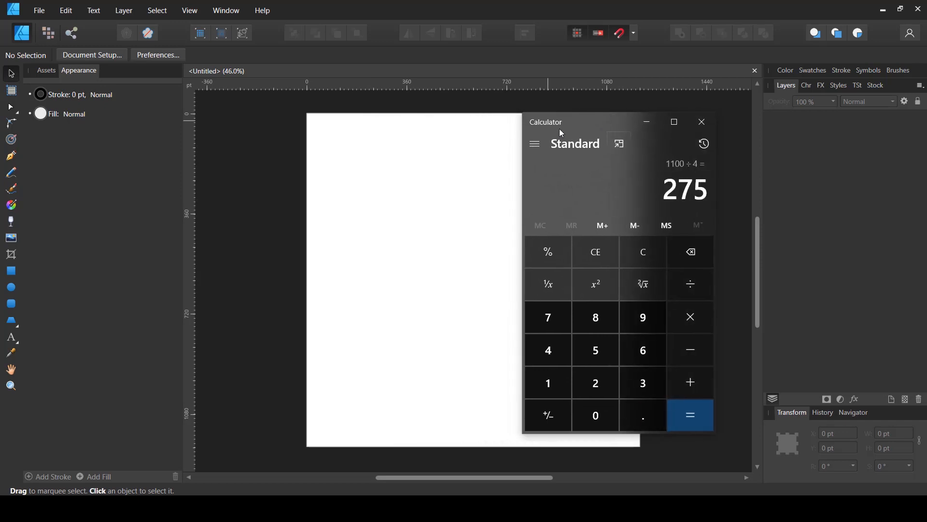
{"action": "left_click", "coordinate": [539, 382]}
{"action": "left_click", "coordinate": [600, 380]}
{"action": "double_click", "coordinate": [596, 416]}
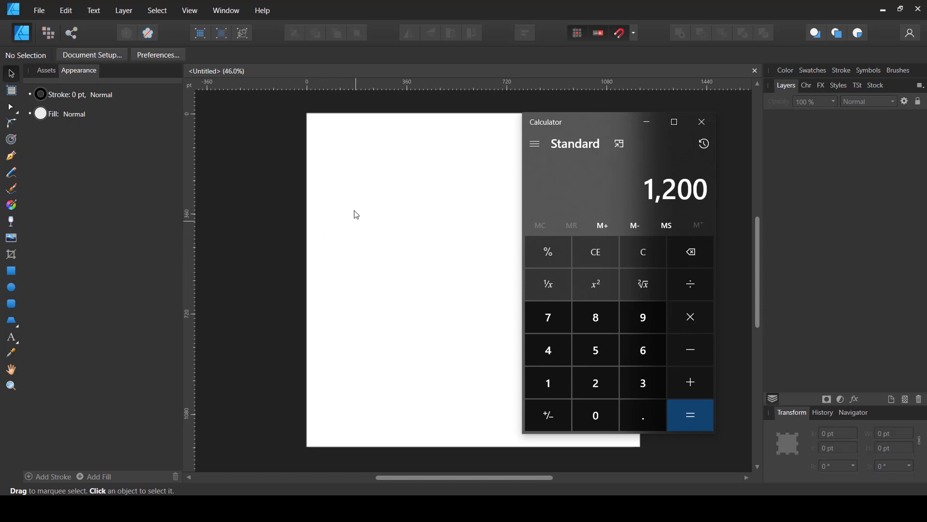
{"action": "left_click_drag", "start_coordinate": [608, 121], "coordinate": [499, 125]}
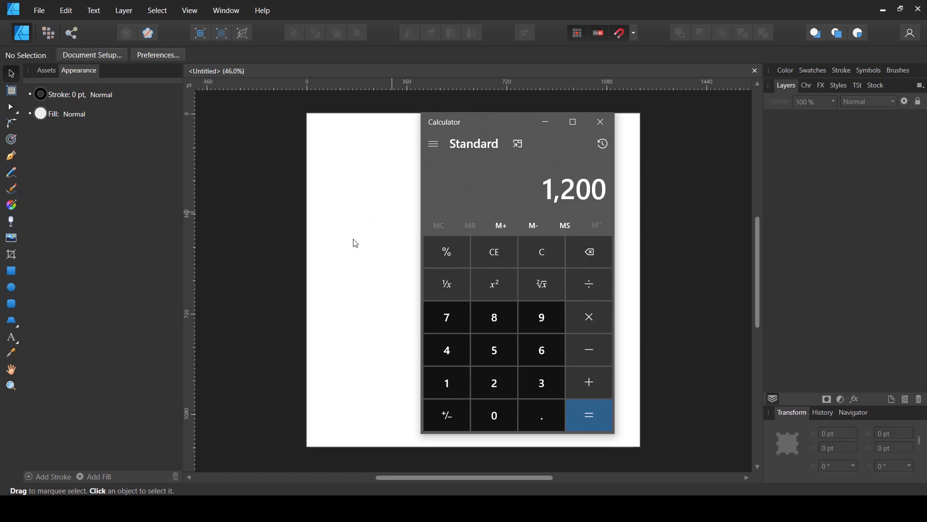
{"action": "left_click", "coordinate": [451, 352]}
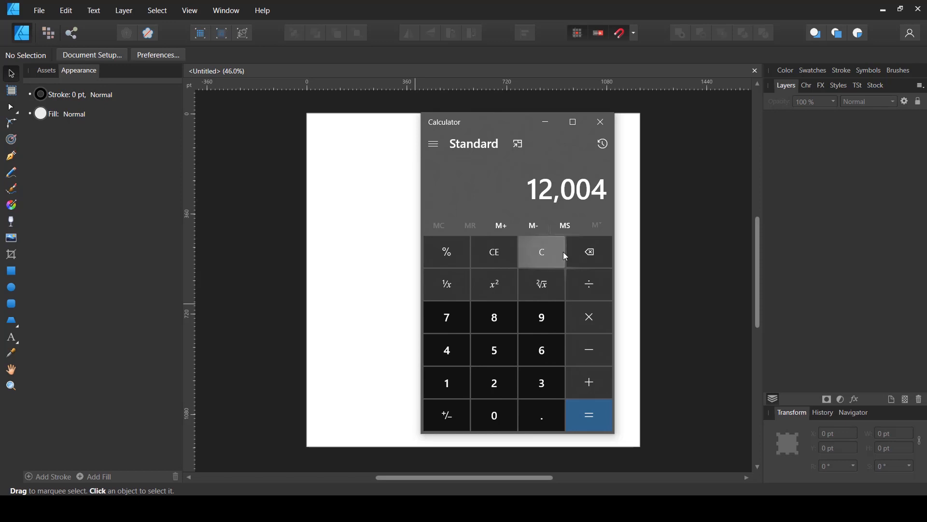
{"action": "left_click", "coordinate": [584, 254]}
{"action": "left_click", "coordinate": [593, 283]}
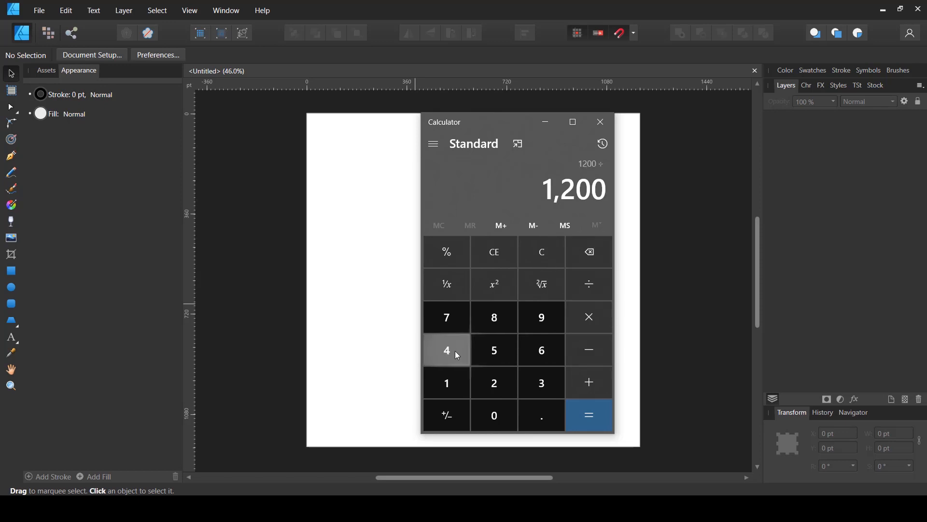
{"action": "left_click", "coordinate": [455, 351]}
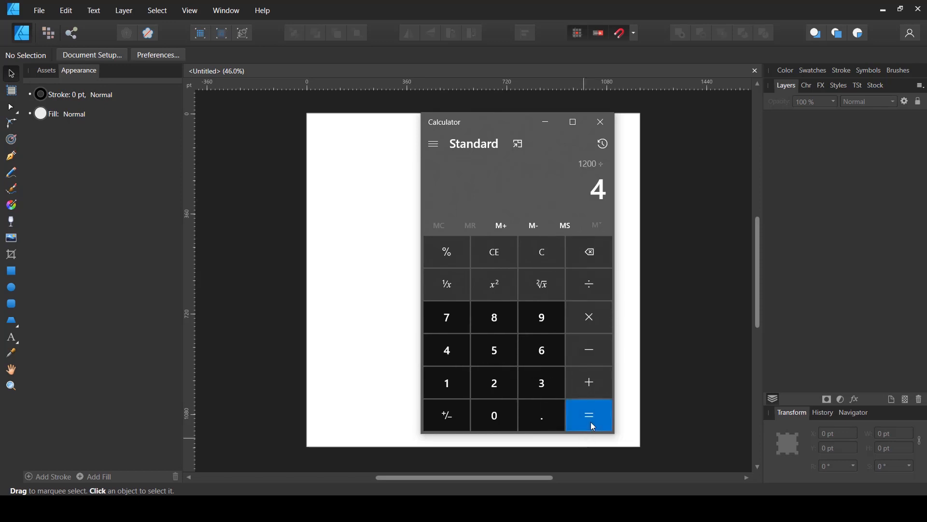
{"action": "left_click", "coordinate": [594, 427]}
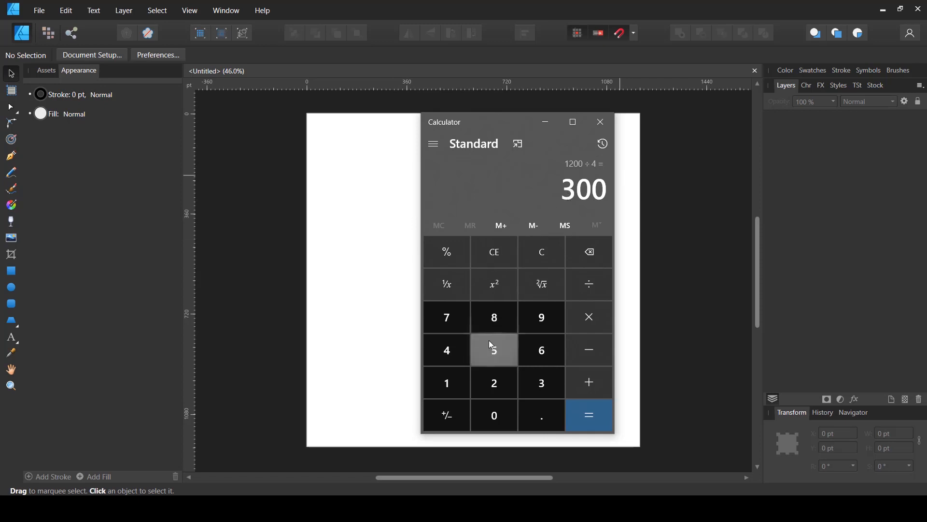
Recalculate 1200 divided by 3 and close the calculator
{"action": "left_click", "coordinate": [447, 383]}
{"action": "left_click", "coordinate": [493, 382]}
{"action": "double_click", "coordinate": [495, 414]}
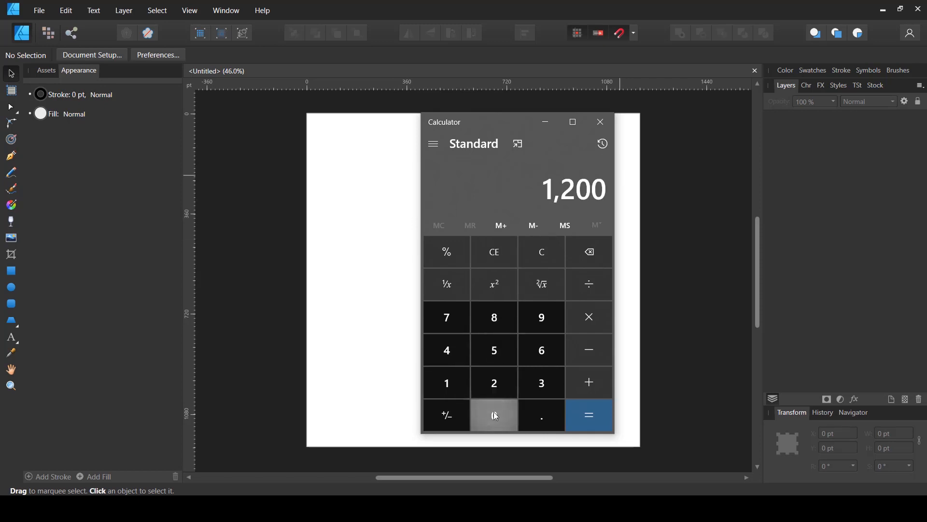
{"action": "left_click", "coordinate": [609, 276]}
{"action": "left_click", "coordinate": [541, 384]}
{"action": "key", "text": "Return"}
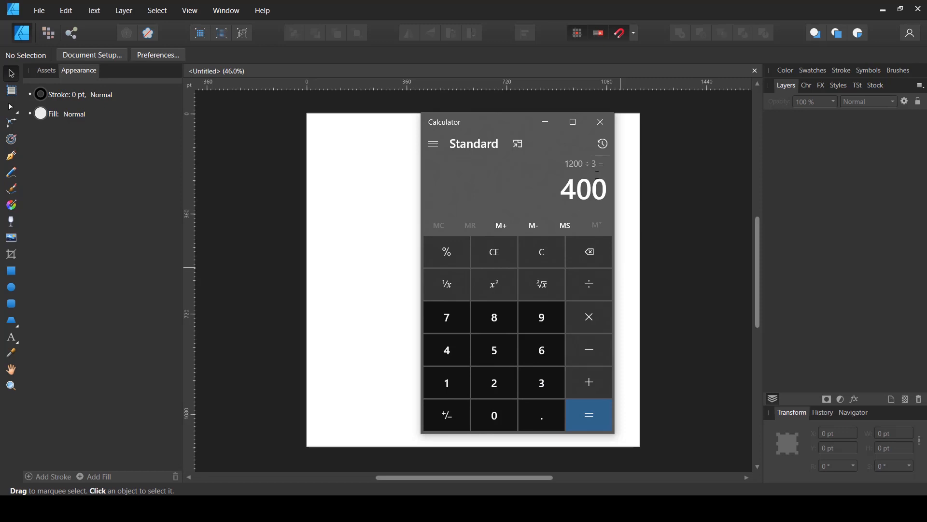
{"action": "left_click", "coordinate": [606, 119]}
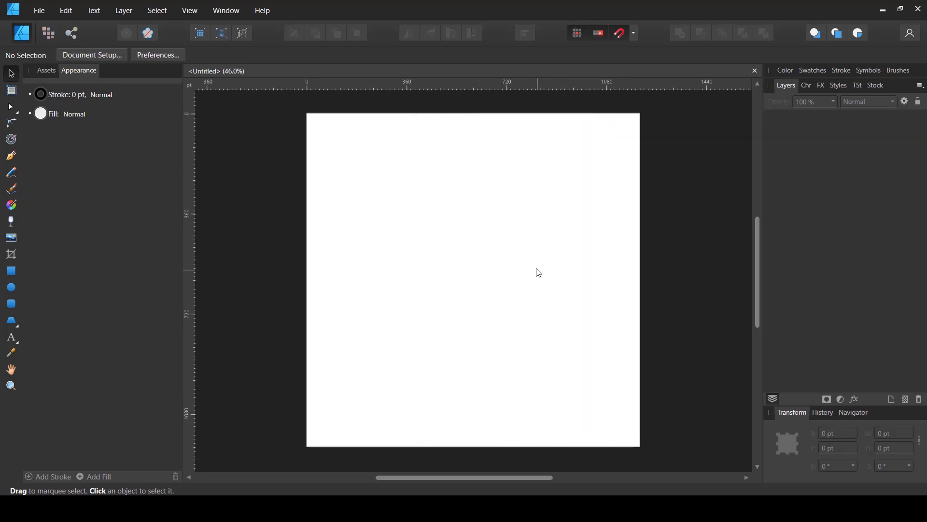
Draw a rectangle about 511 × 532 pt near the middle of the page
{"action": "left_click", "coordinate": [16, 273]}
{"action": "left_click_drag", "start_coordinate": [395, 190], "coordinate": [517, 331]}
{"action": "left_click_drag", "start_coordinate": [527, 332], "coordinate": [538, 338]}
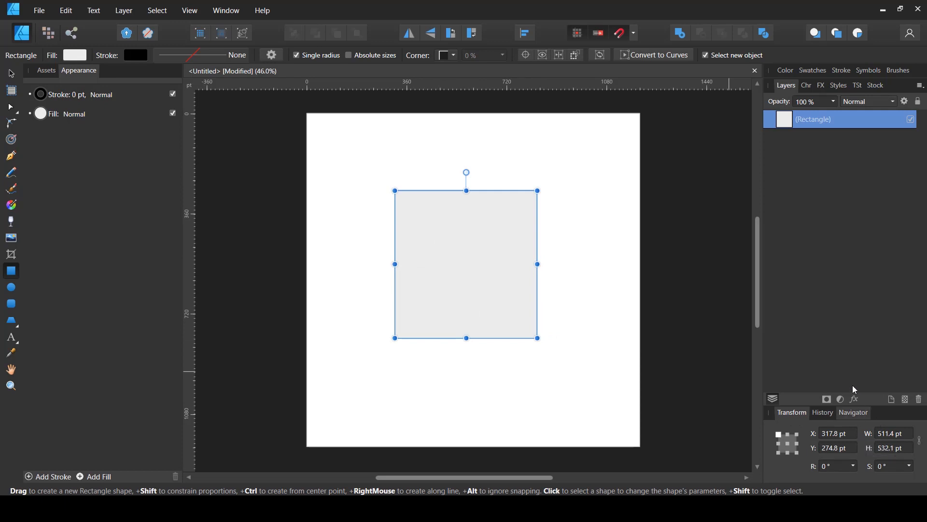
Set the rectangle's width and height to 300 pt each
{"action": "left_click", "coordinate": [891, 438]}
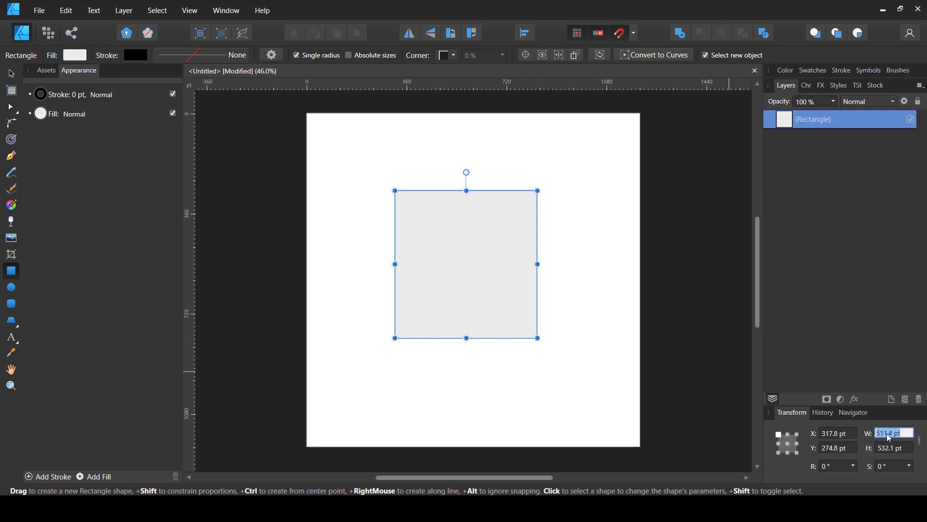
{"action": "type", "text": "300"}
{"action": "key", "text": "Return"}
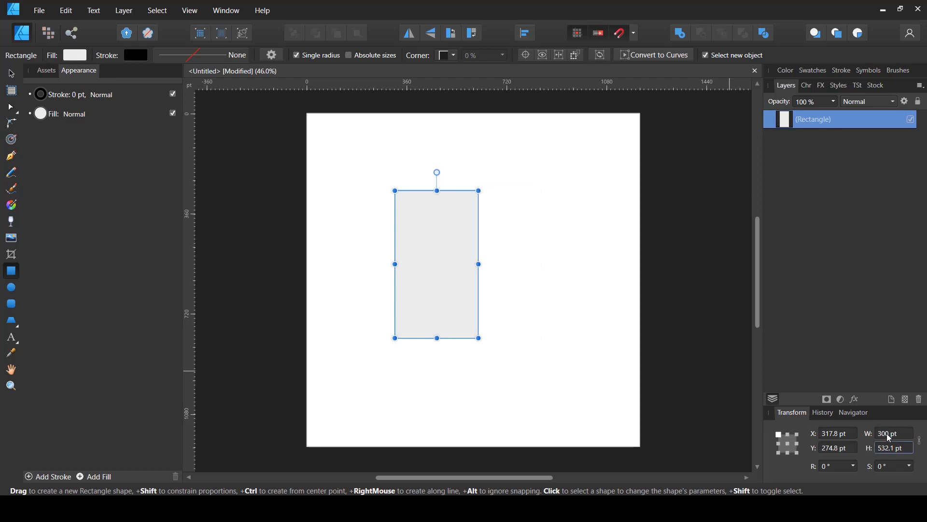
{"action": "type", "text": "300"}
{"action": "key", "text": "Return"}
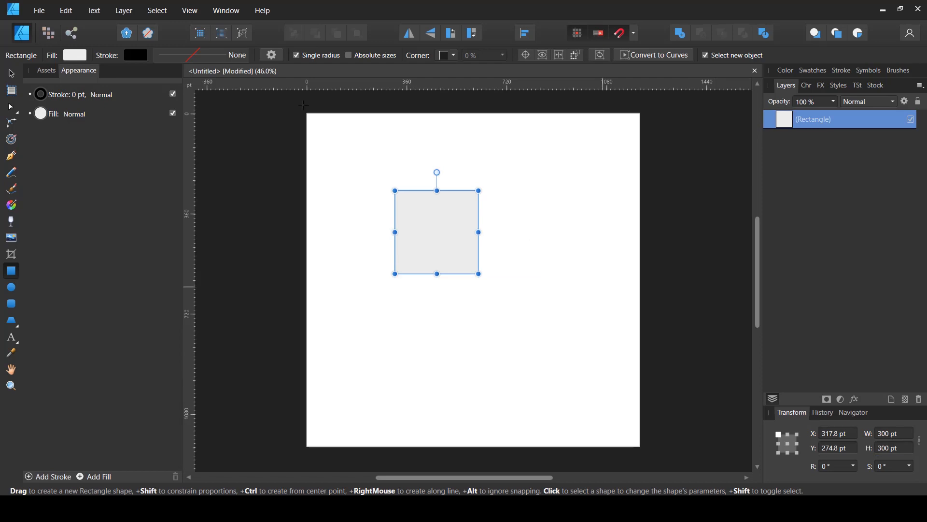
Centre the square horizontally and vertically on the page, aligned to the spread
{"action": "left_click", "coordinate": [11, 75]}
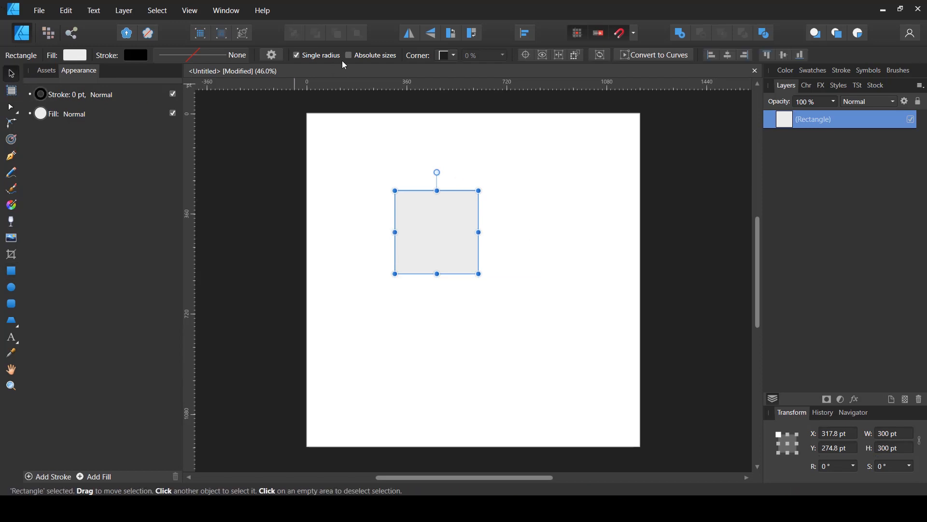
{"action": "left_click", "coordinate": [527, 34]}
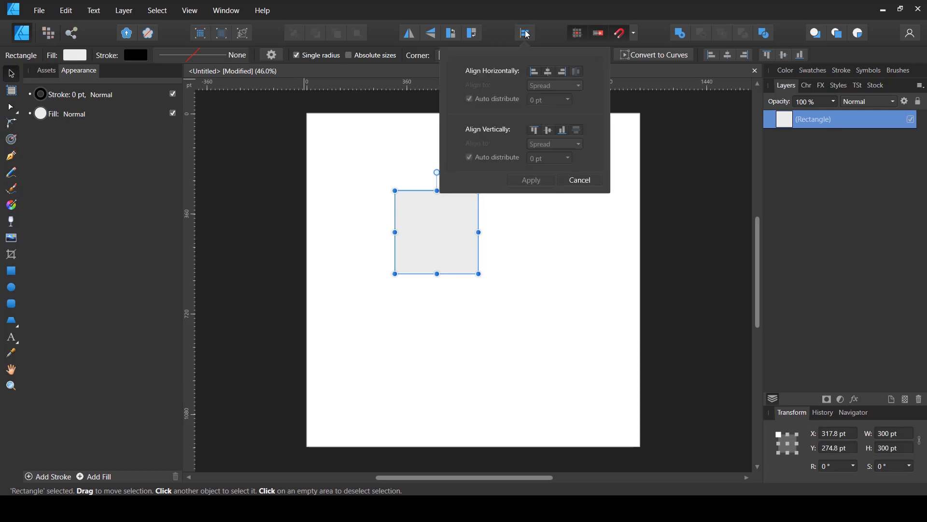
{"action": "left_click", "coordinate": [548, 72]}
{"action": "left_click", "coordinate": [549, 129]}
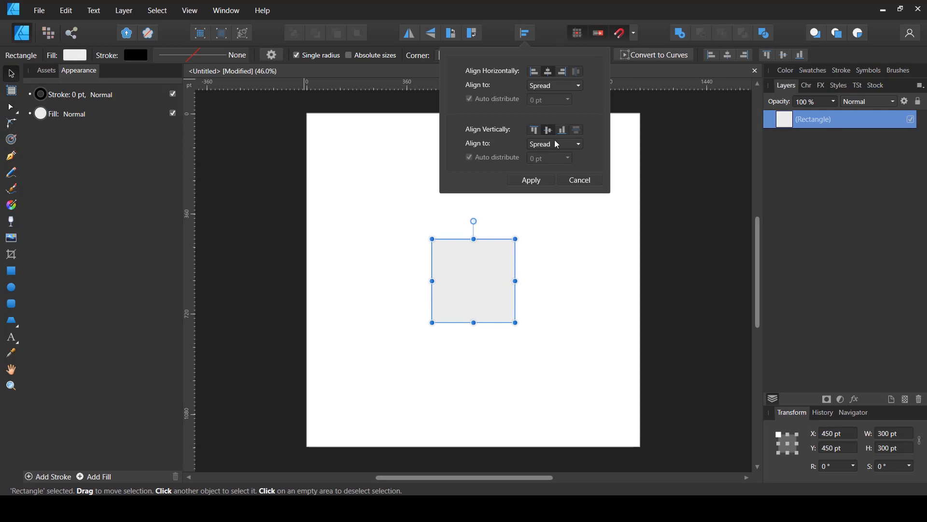
{"action": "left_click", "coordinate": [567, 146]}
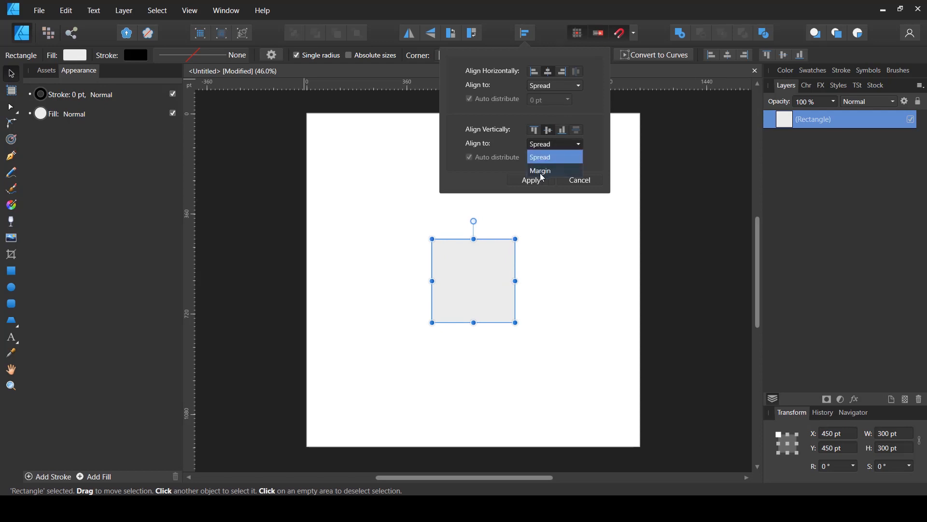
{"action": "left_click", "coordinate": [555, 2]}
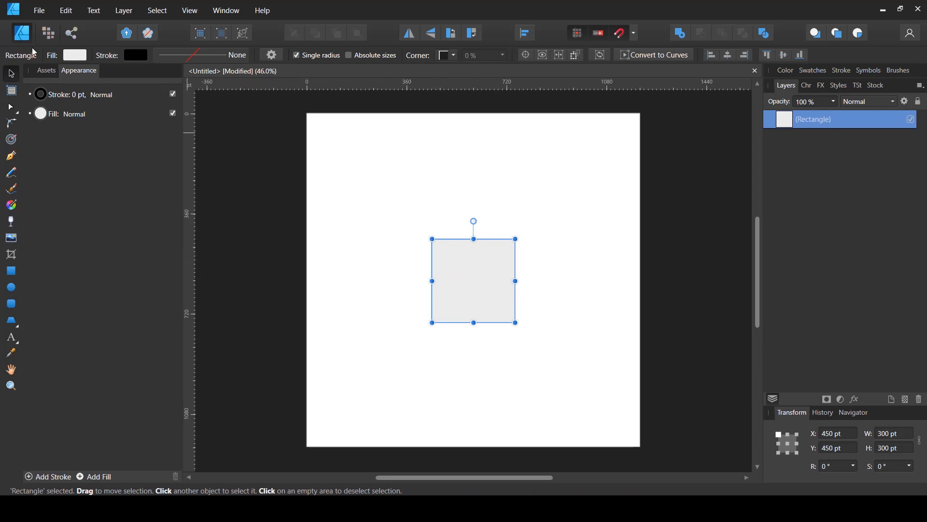
Remove the square's fill and give it a 9.1 pt black stroke
{"action": "left_click", "coordinate": [76, 57]}
{"action": "left_click", "coordinate": [190, 79]}
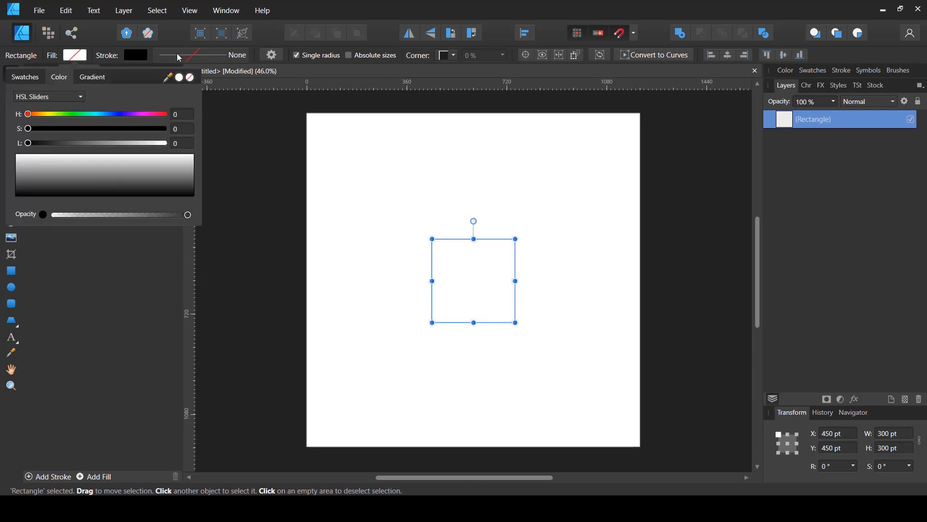
{"action": "left_click", "coordinate": [175, 54]}
{"action": "left_click_drag", "start_coordinate": [164, 97], "coordinate": [186, 98]}
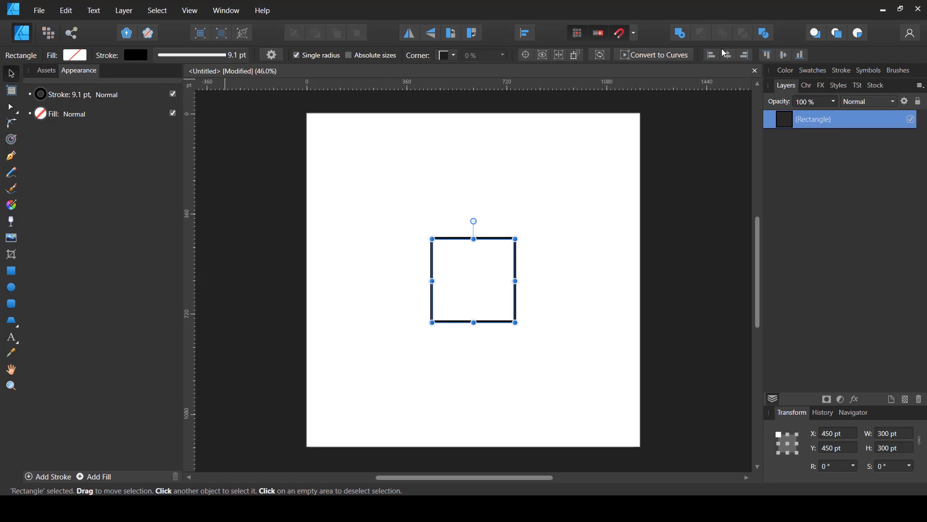
Turn off the single radius and make the square's two top corners rounded and its two bottom corners concave
{"action": "left_click", "coordinate": [296, 55]}
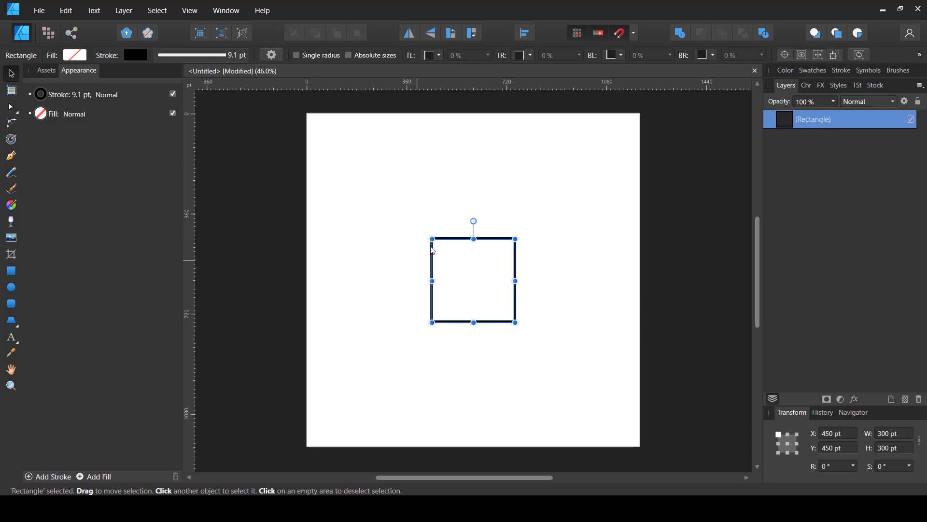
{"action": "left_click", "coordinate": [440, 56]}
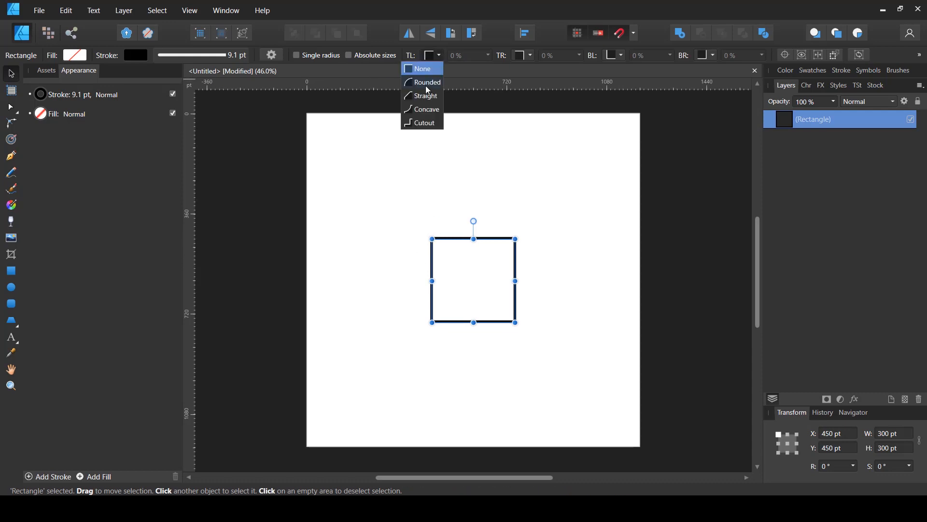
{"action": "left_click", "coordinate": [427, 84]}
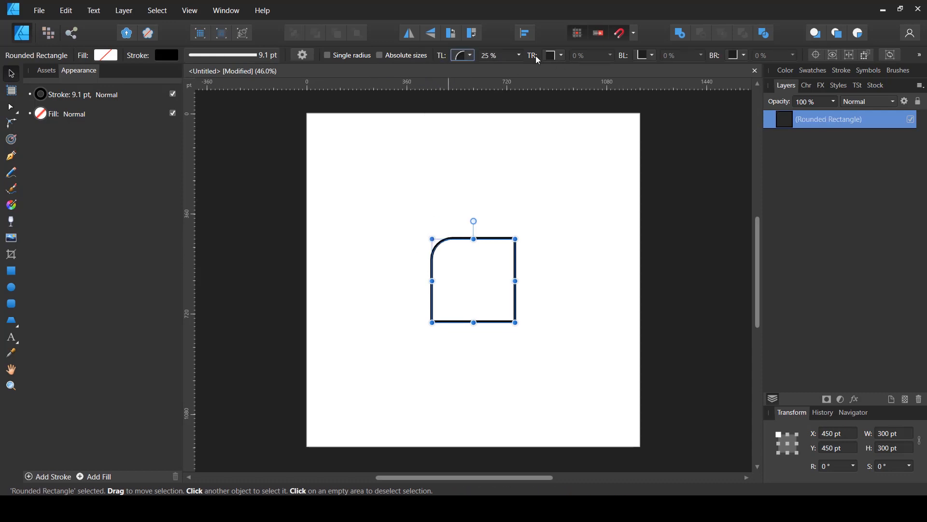
{"action": "left_click", "coordinate": [561, 55]}
{"action": "left_click", "coordinate": [553, 82]}
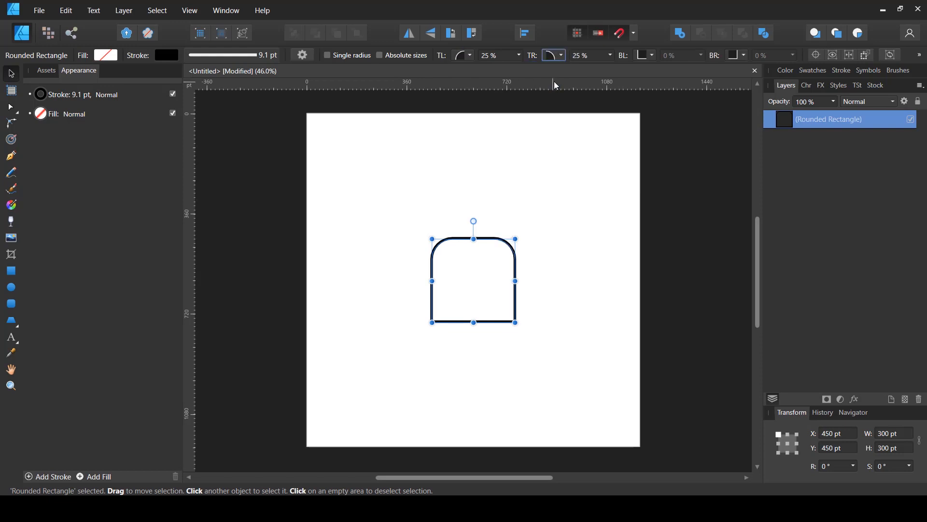
{"action": "left_click", "coordinate": [654, 54]}
{"action": "left_click", "coordinate": [643, 110]}
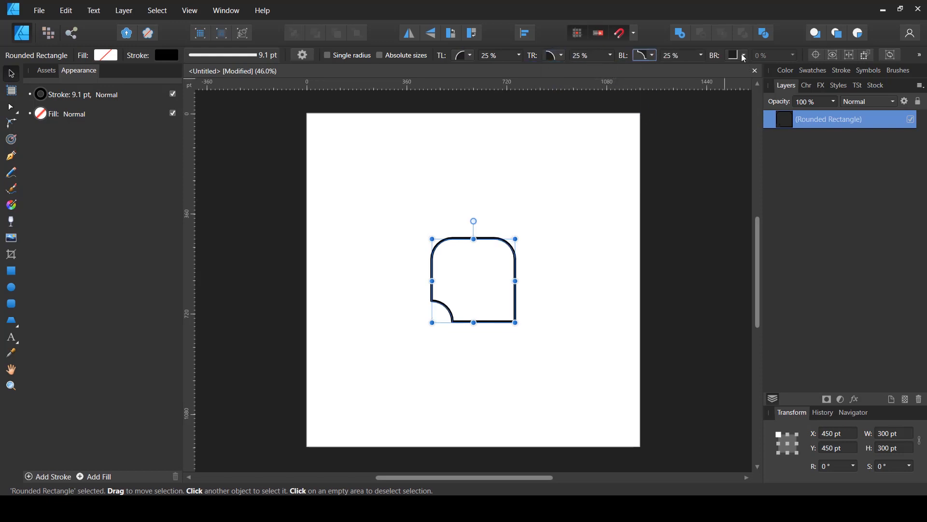
{"action": "left_click", "coordinate": [745, 55]}
{"action": "left_click", "coordinate": [735, 110]}
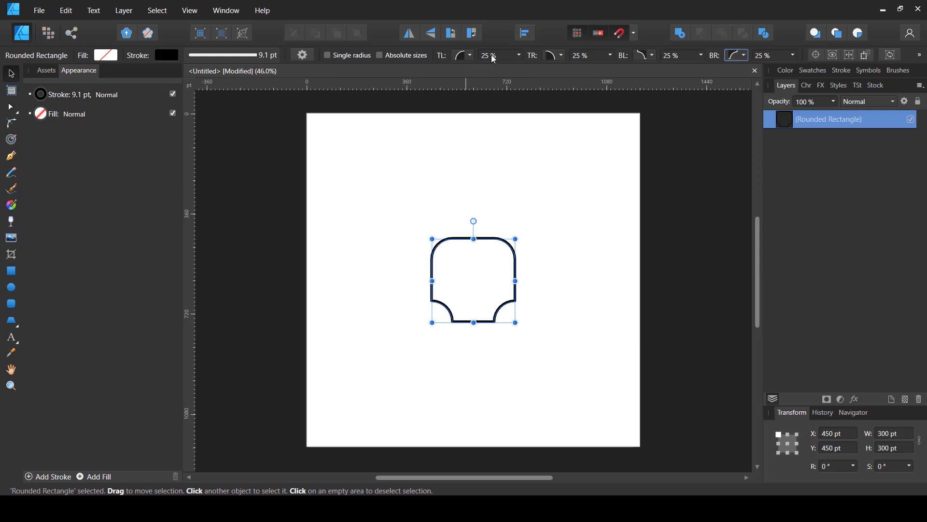
Set the radius of all four corners to 50 % to form a fan shape, and deselect it
{"action": "left_click", "coordinate": [514, 54]}
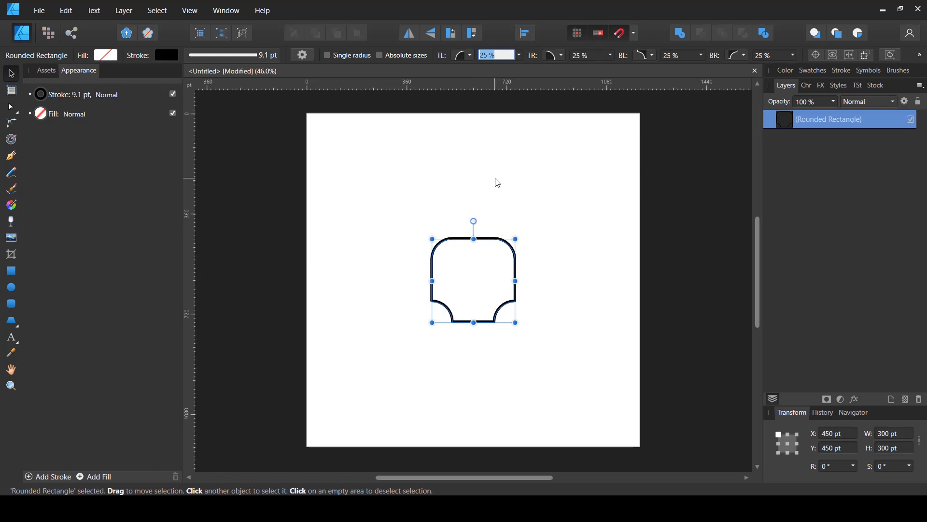
{"action": "type", "text": "50"}
{"action": "key", "text": "Return"}
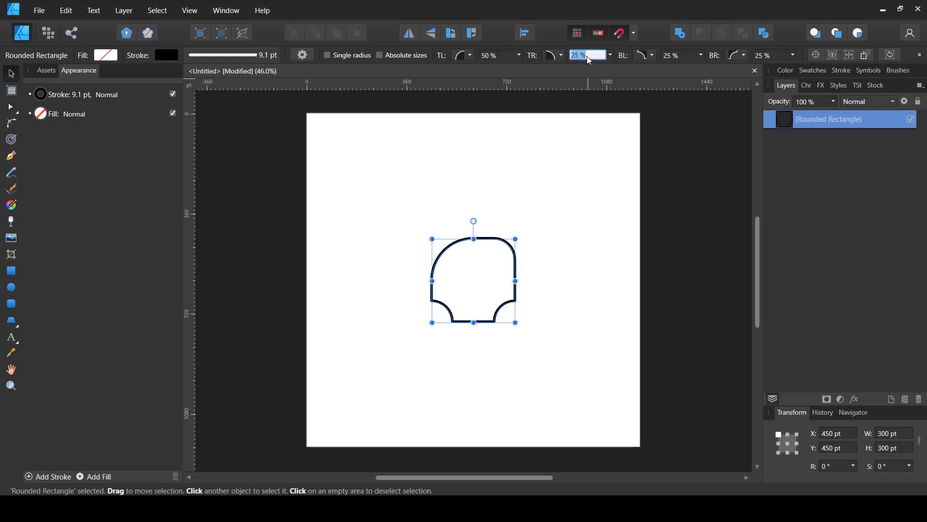
{"action": "key", "text": "Return"}
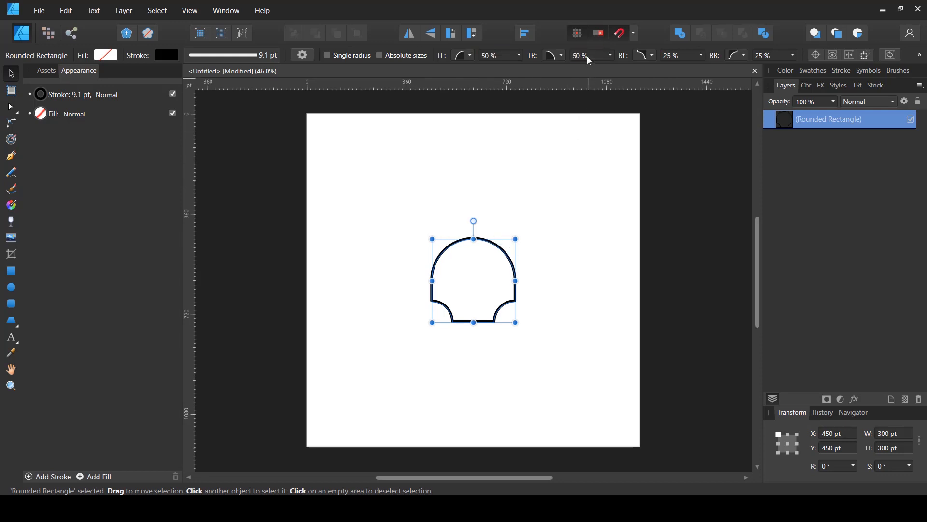
{"action": "left_click", "coordinate": [675, 55]}
{"action": "type", "text": "50"}
{"action": "key", "text": "Return"}
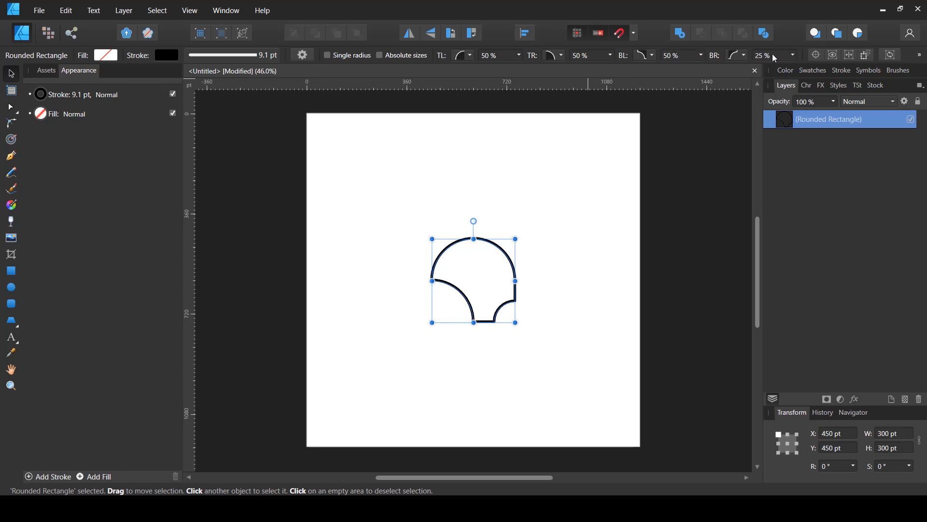
{"action": "type", "text": "50"}
{"action": "key", "text": "Return"}
{"action": "left_click", "coordinate": [574, 264]}
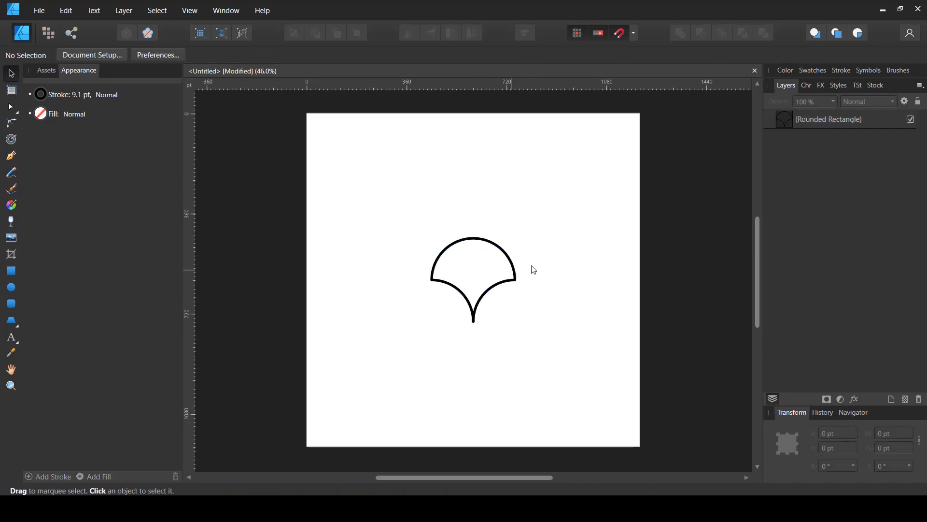
Create a symbol from the fan shape and return to the layer list
{"action": "left_click", "coordinate": [812, 117]}
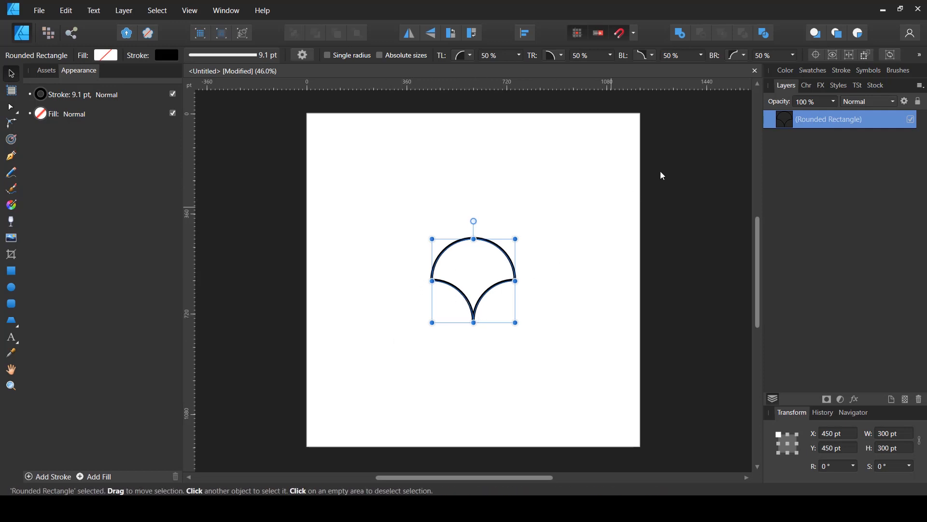
{"action": "left_click", "coordinate": [872, 73]}
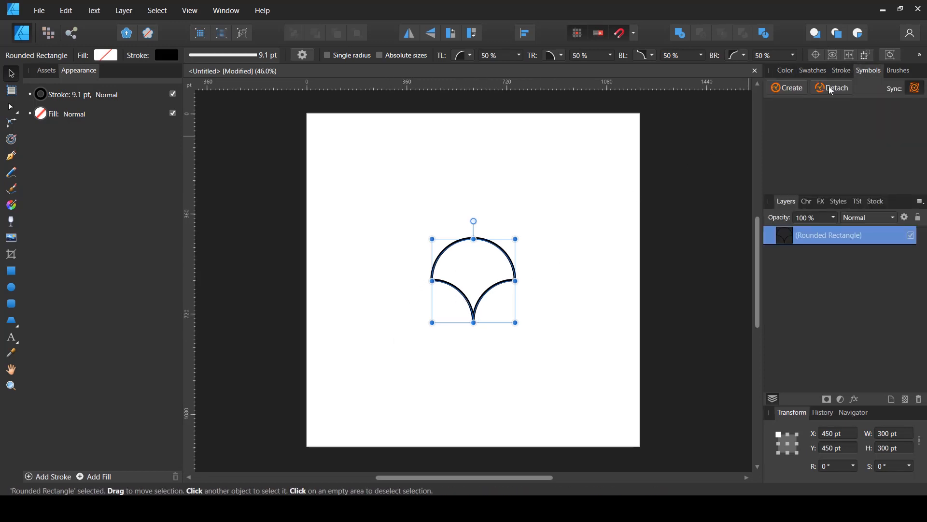
{"action": "left_click", "coordinate": [190, 10]}
{"action": "mouse_move", "coordinate": [150, 208]}
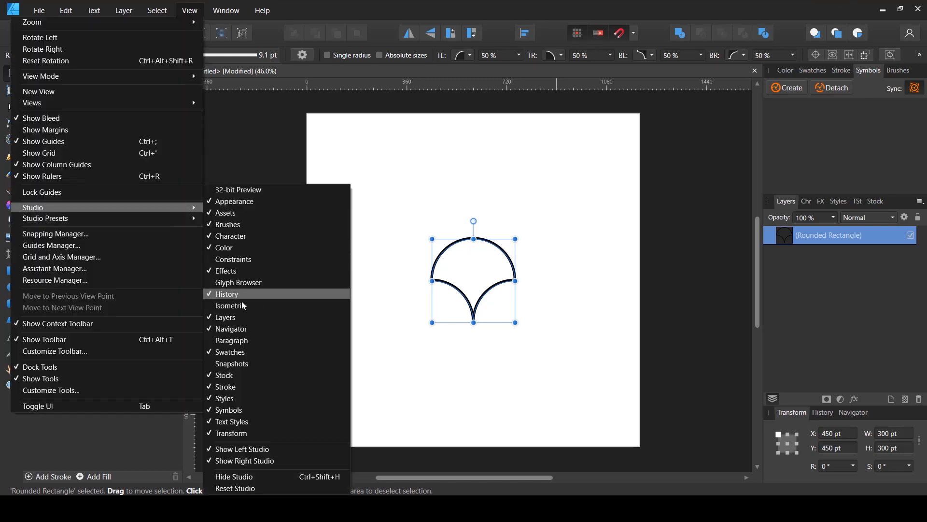
{"action": "left_click", "coordinate": [677, 3]}
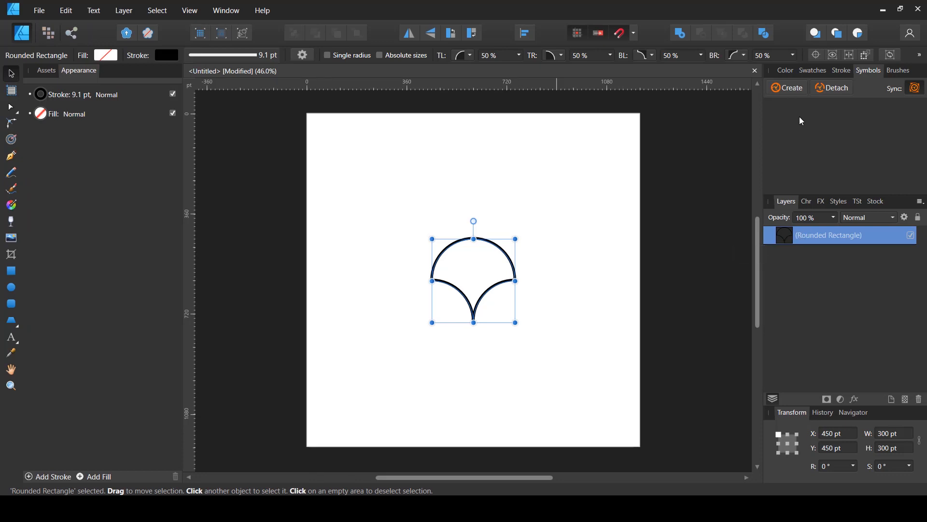
{"action": "left_click", "coordinate": [787, 88]}
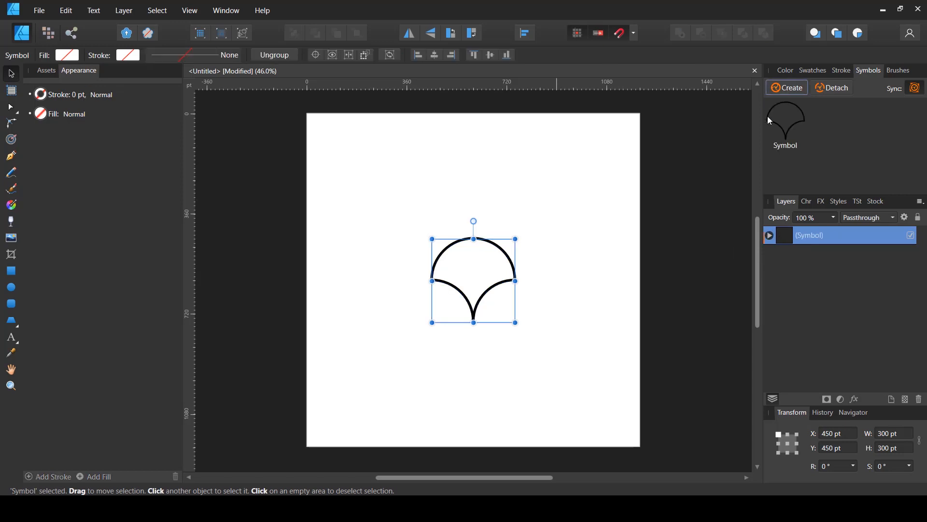
{"action": "left_click", "coordinate": [875, 71]}
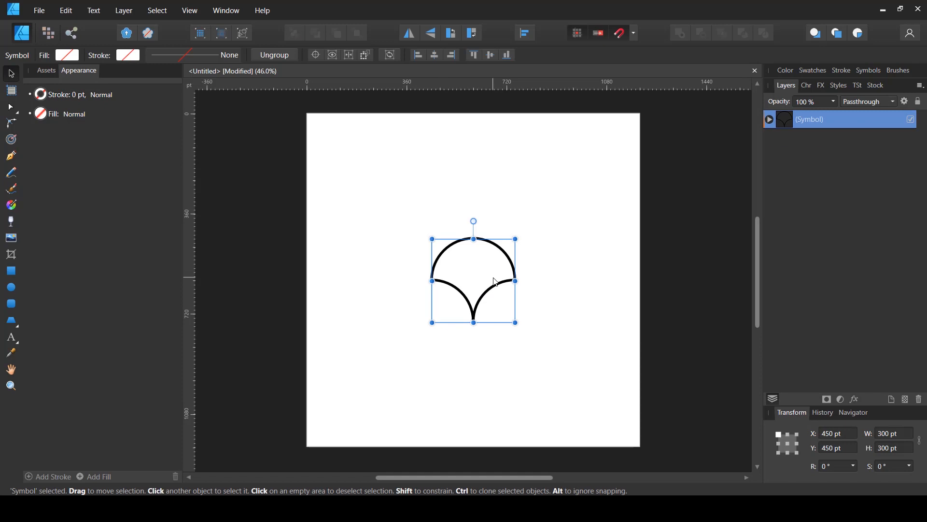
Duplicate the fan symbol in place and flip the copy vertically
{"action": "key", "text": "ctrl+j"}
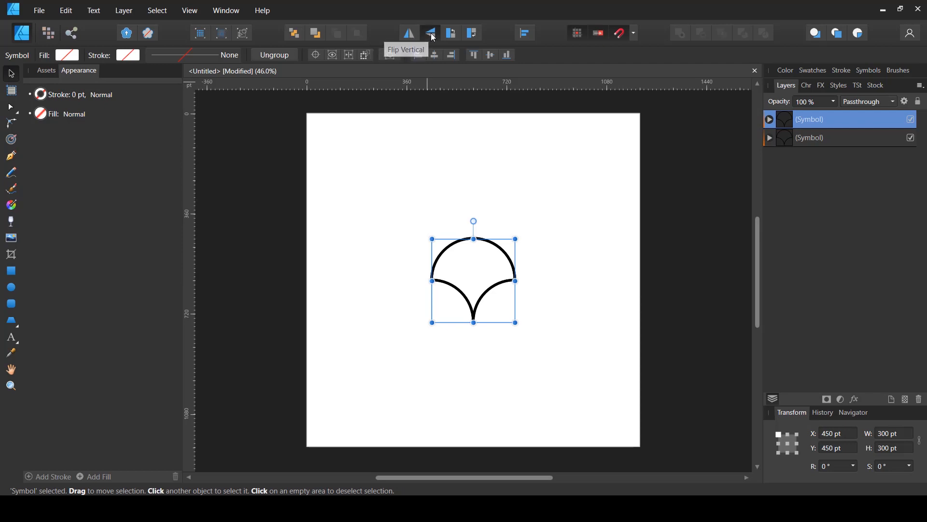
{"action": "left_click", "coordinate": [432, 34]}
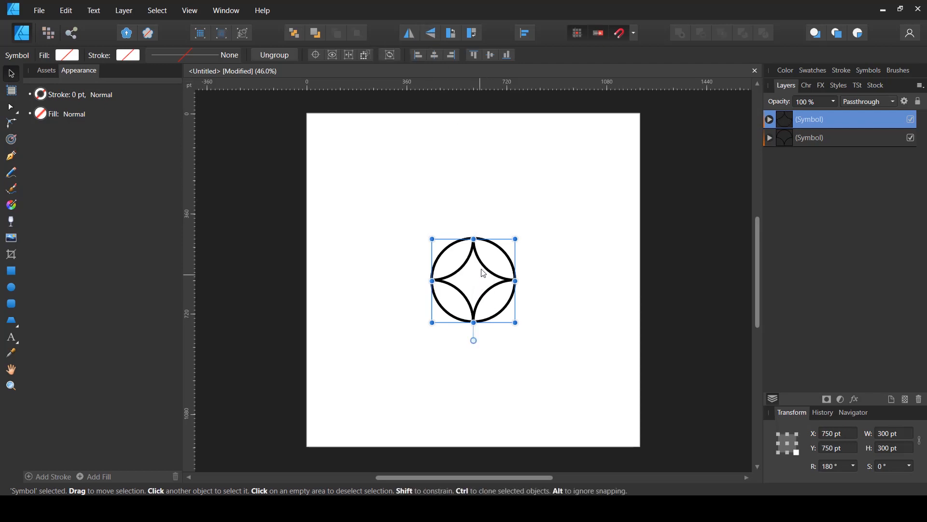
{"action": "left_click", "coordinate": [560, 288]}
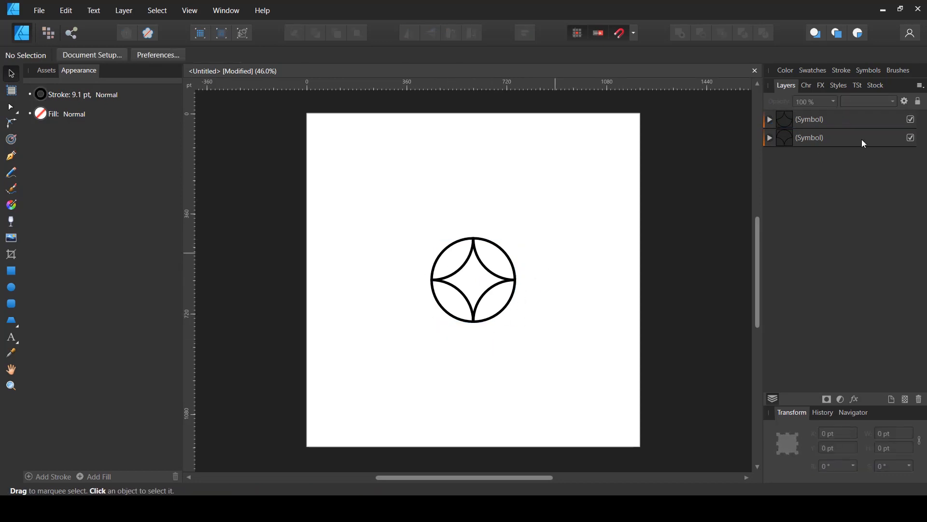
Move the flipped fan straight down until its tip snaps to the original's bottom tip, and review the snapping options
{"action": "left_click", "coordinate": [793, 118]}
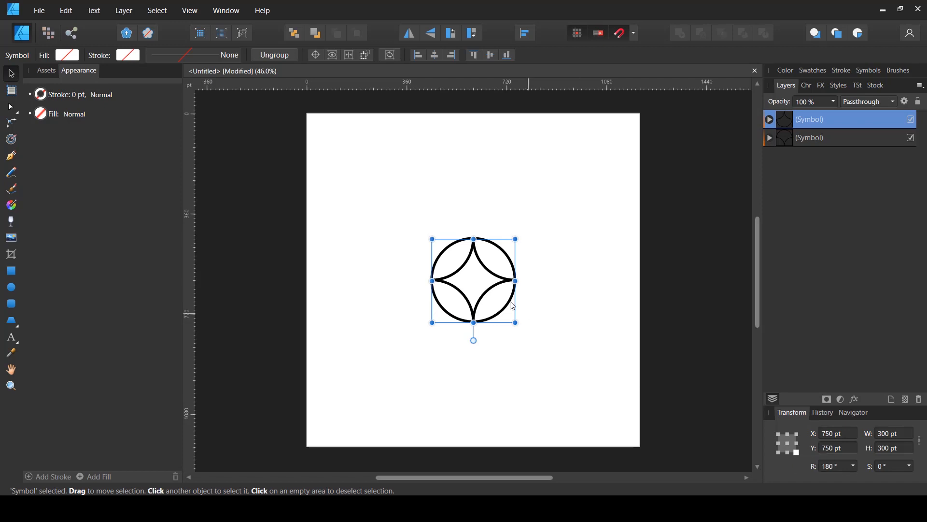
{"action": "left_click_drag", "start_coordinate": [506, 315], "coordinate": [508, 357]}
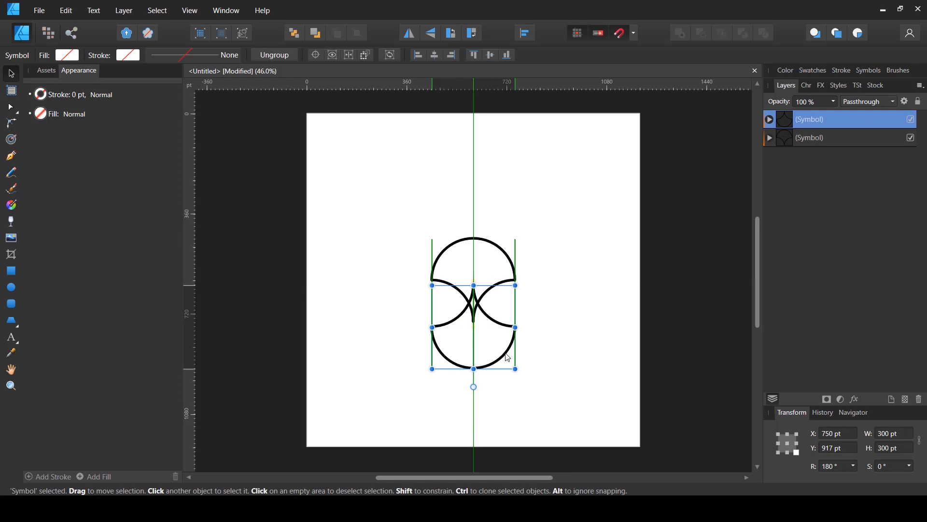
{"action": "left_click_drag", "start_coordinate": [508, 357], "coordinate": [506, 393]}
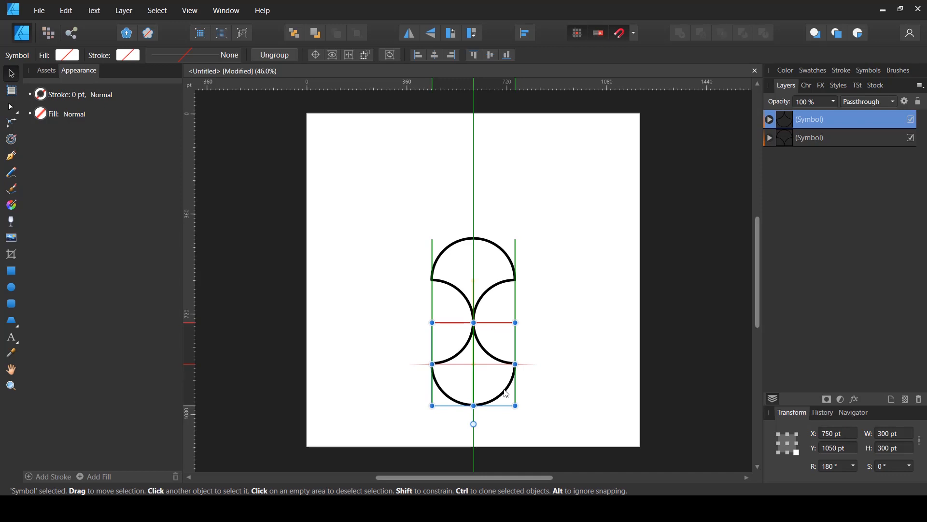
{"action": "left_click_drag", "start_coordinate": [507, 394], "coordinate": [506, 393]}
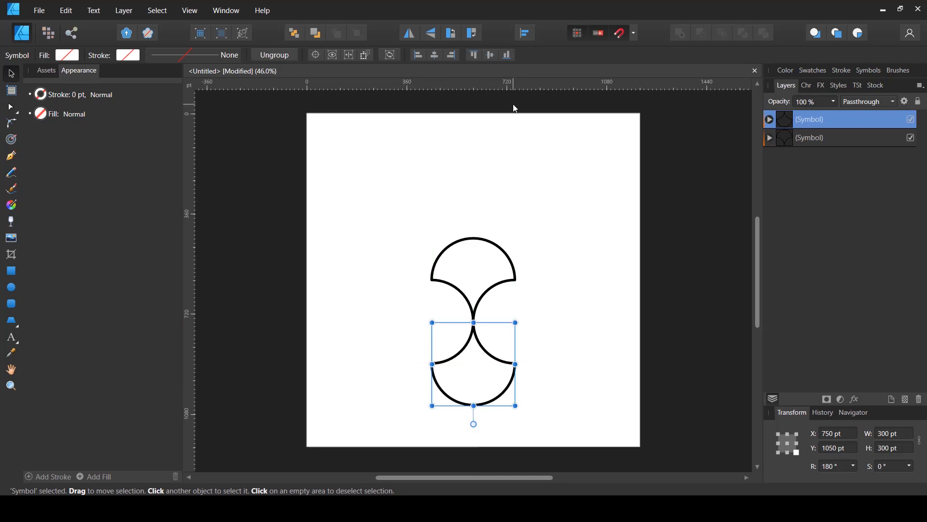
{"action": "left_click", "coordinate": [634, 33]}
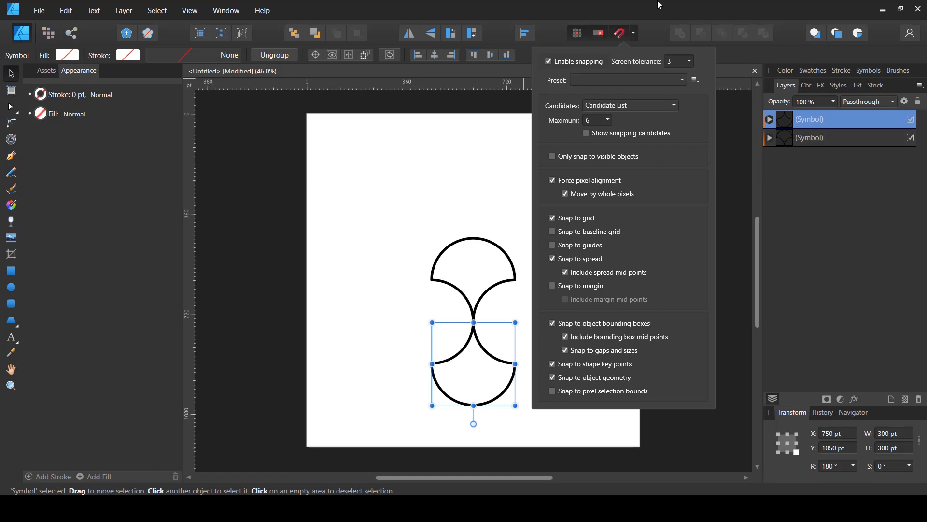
{"action": "left_click", "coordinate": [675, 6]}
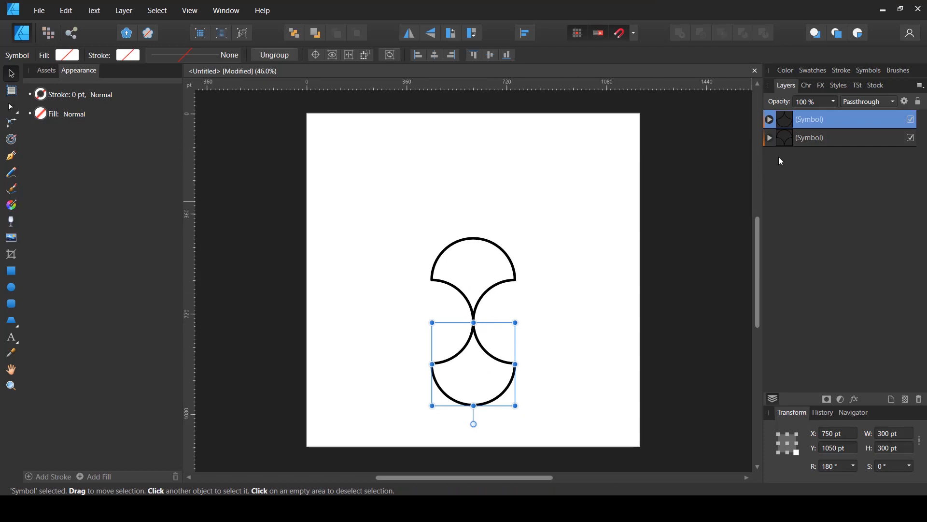
Duplicate both fan symbols in place, rotate the copies 90° clockwise around the shared centre, and deselect them
{"action": "left_click", "coordinate": [817, 135], "text": "shift"}
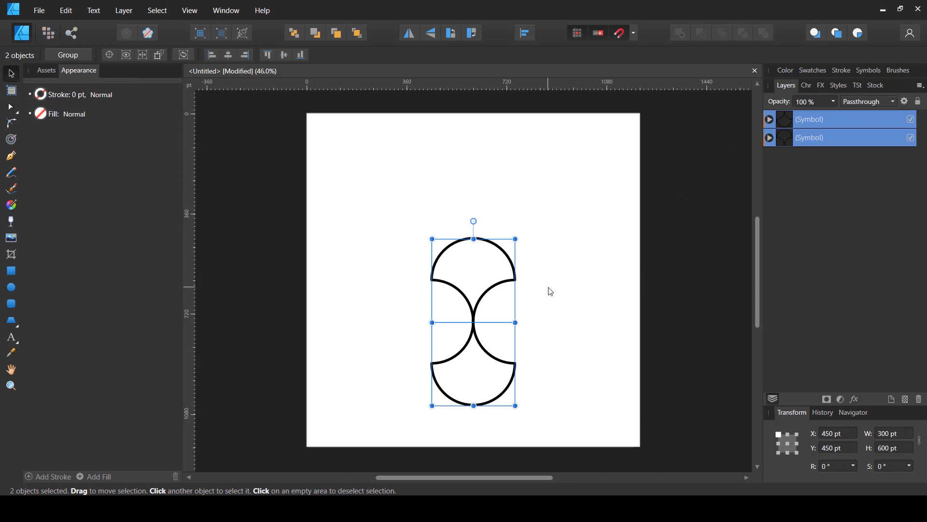
{"action": "key", "text": "ctrl+j"}
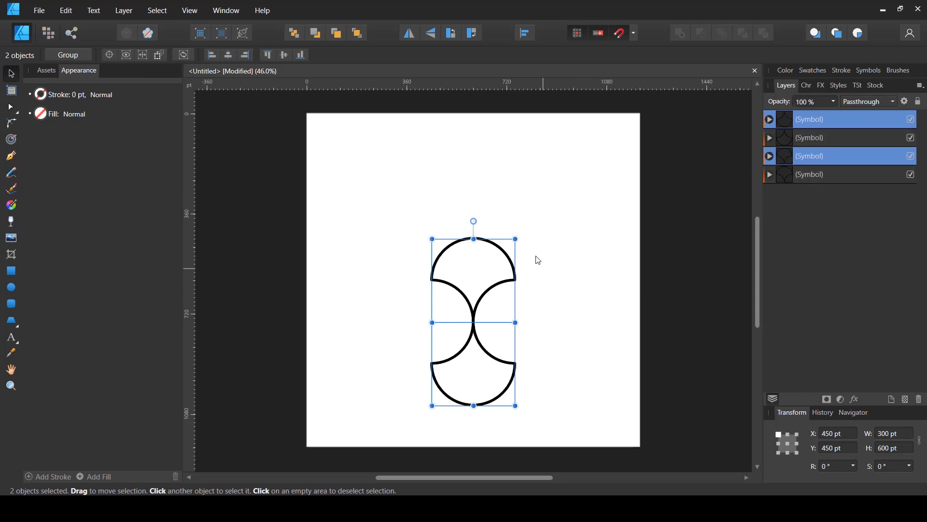
{"action": "left_click_drag", "start_coordinate": [518, 233], "coordinate": [581, 375]}
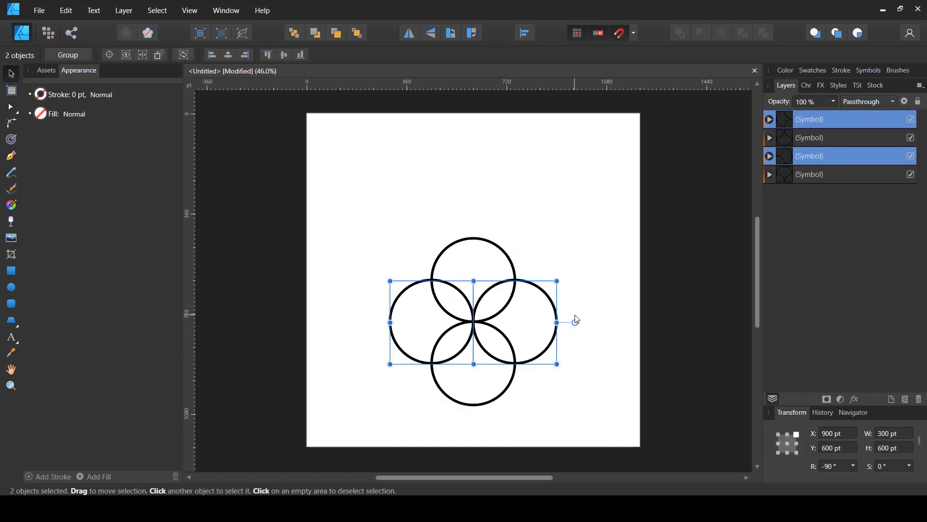
{"action": "left_click", "coordinate": [579, 315]}
Flip the left and right fan symbols horizontally, one at a time, so their tips point outward, and deselect
{"action": "left_click_drag", "start_coordinate": [371, 266], "coordinate": [413, 326]}
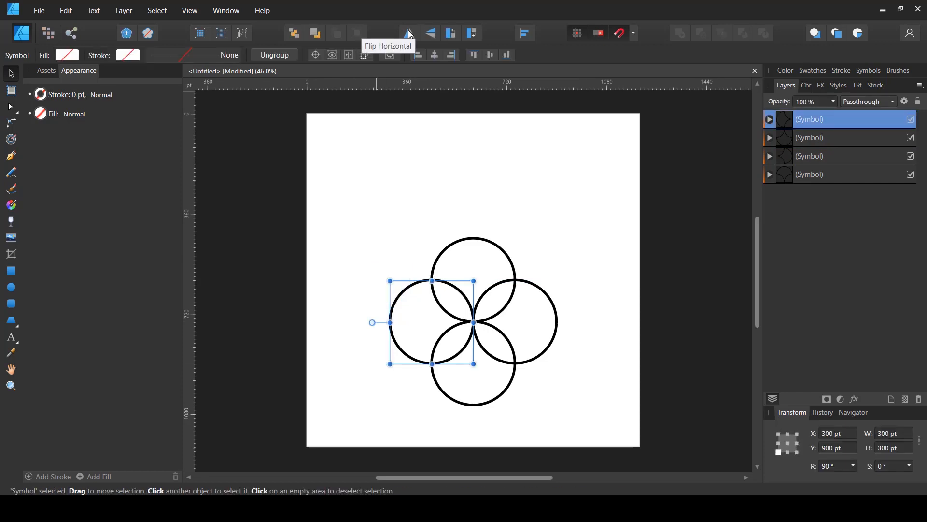
{"action": "left_click", "coordinate": [409, 31]}
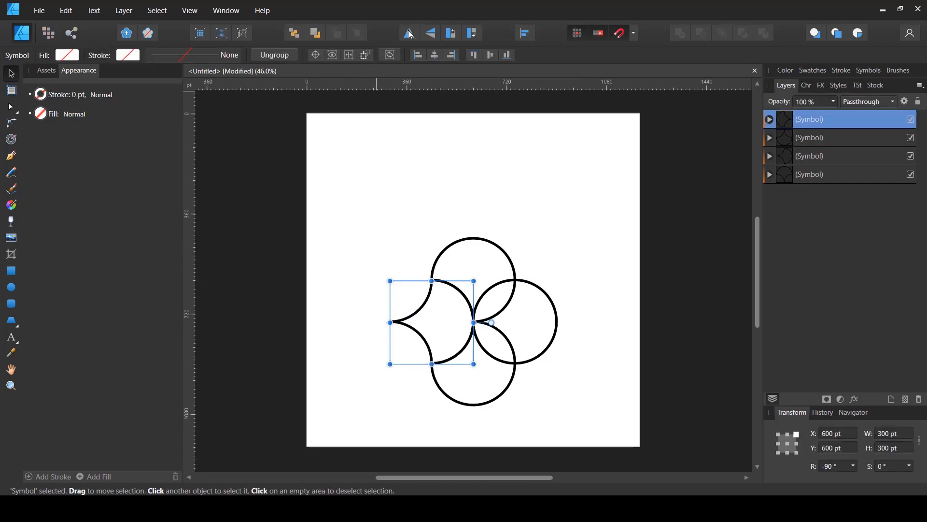
{"action": "left_click_drag", "start_coordinate": [581, 273], "coordinate": [542, 325]}
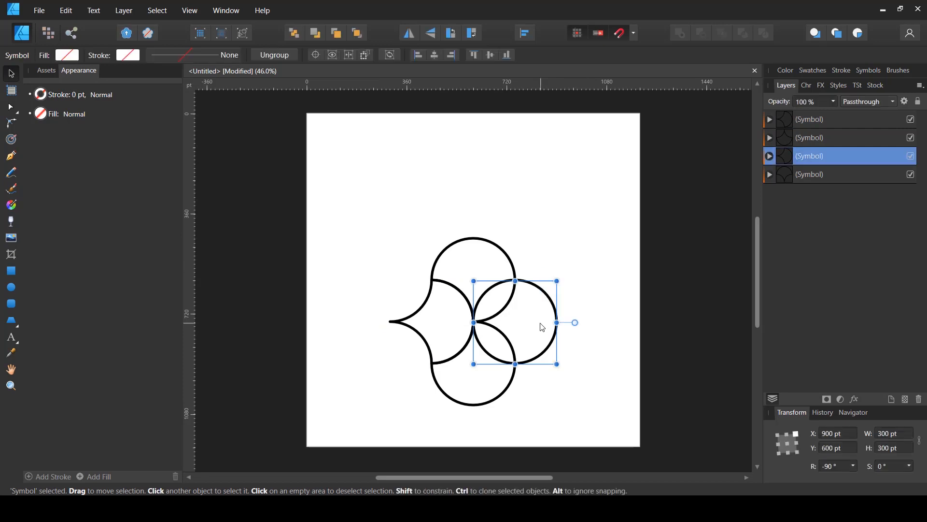
{"action": "left_click", "coordinate": [413, 39]}
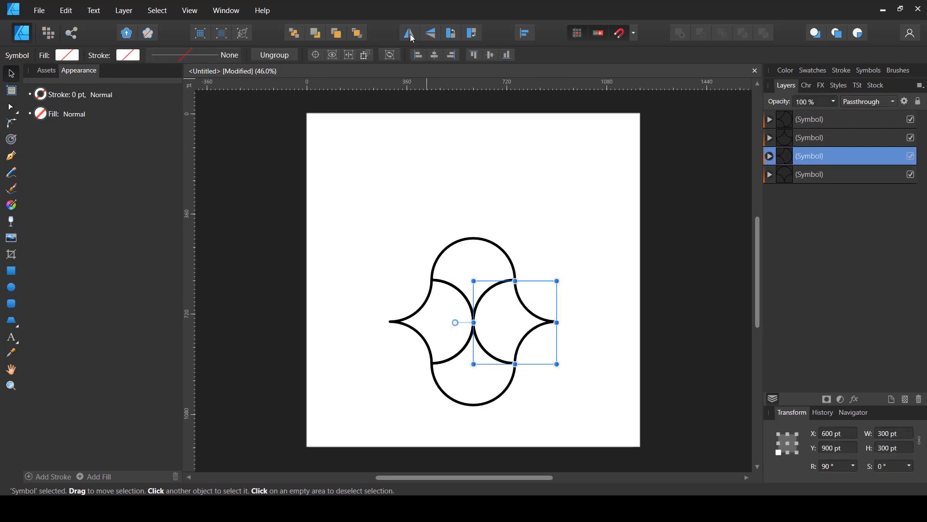
{"action": "left_click", "coordinate": [574, 256]}
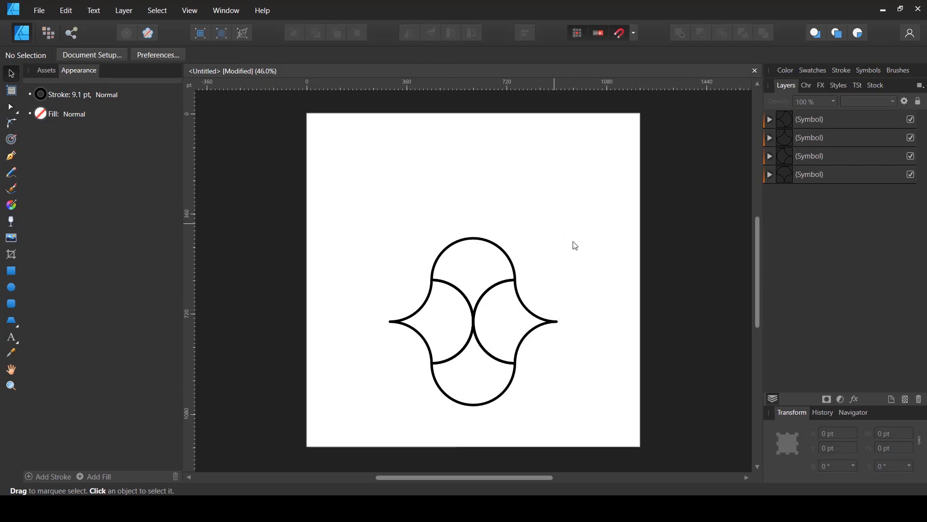
Group the four fan symbols and centre the group vertically on the page
{"action": "left_click_drag", "start_coordinate": [584, 221], "coordinate": [388, 410]}
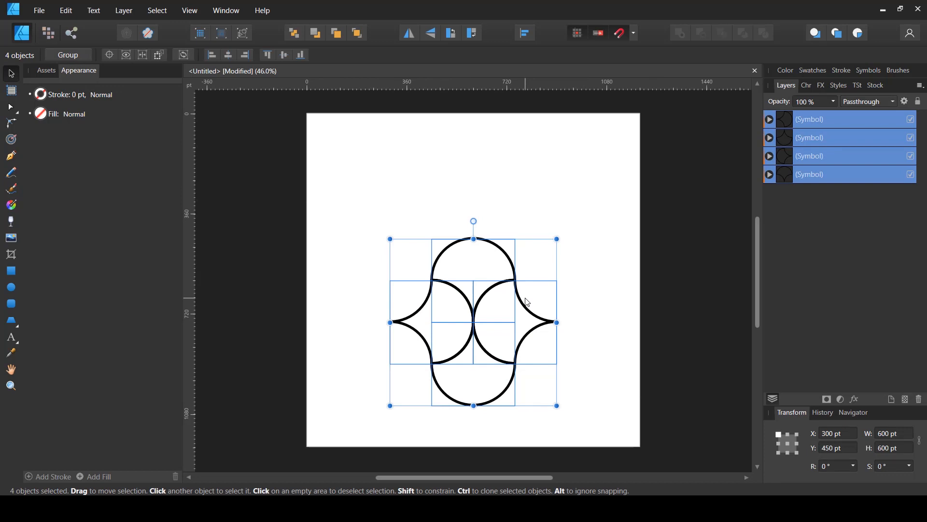
{"action": "key", "text": "ctrl+g"}
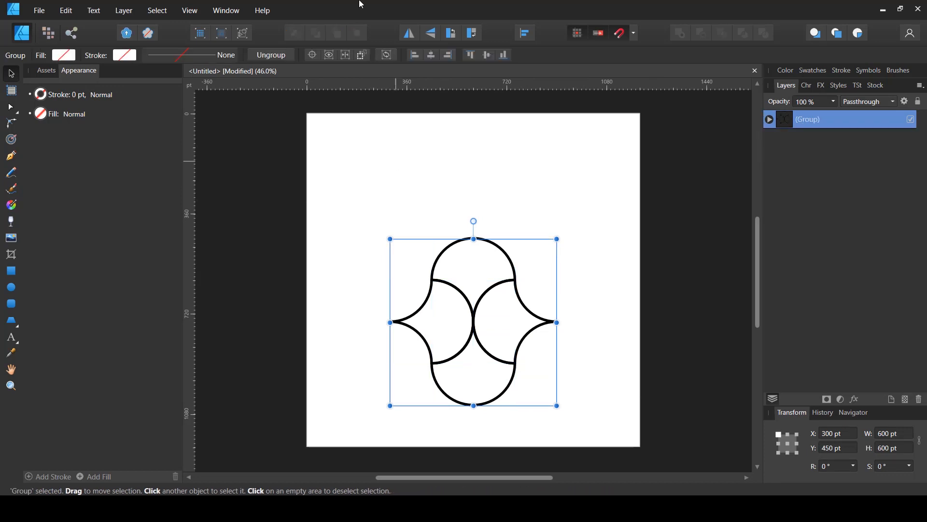
{"action": "left_click", "coordinate": [488, 55]}
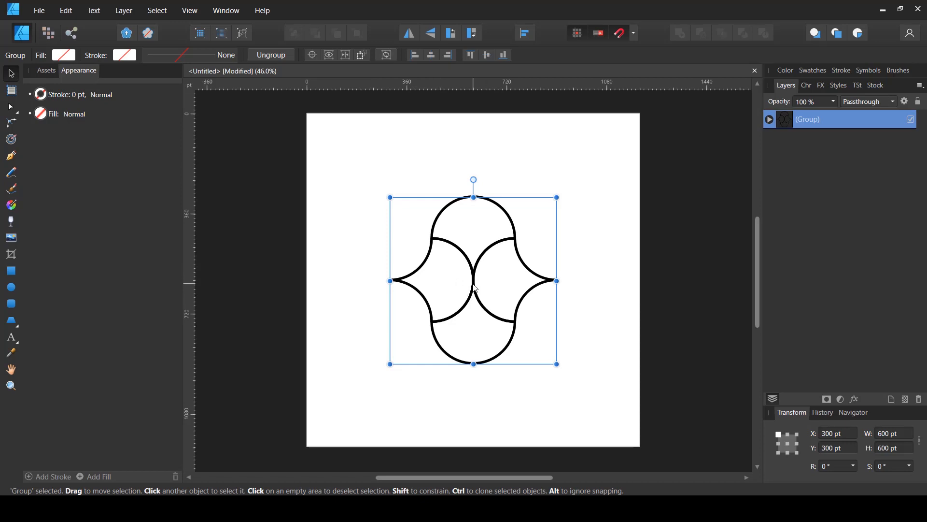
Move the group to X -300 pt, Y -300 pt so its centre snaps to the page's top-left corner
{"action": "left_click_drag", "start_coordinate": [476, 287], "coordinate": [392, 205]}
{"action": "scroll", "coordinate": [394, 205], "scroll_direction": "up", "scroll_amount": 2}
{"action": "scroll", "coordinate": [395, 209], "scroll_direction": "up", "scroll_amount": 1}
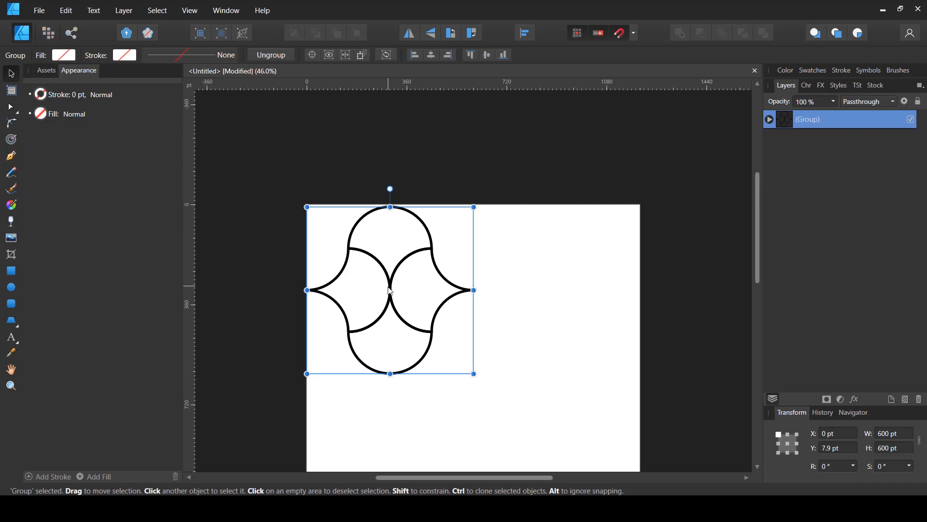
{"action": "left_click_drag", "start_coordinate": [390, 296], "coordinate": [391, 288]}
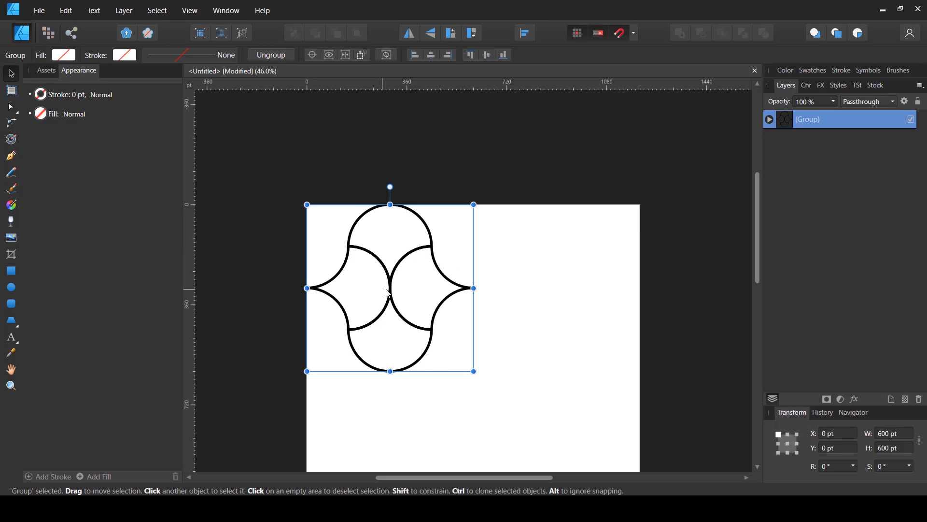
{"action": "left_click_drag", "start_coordinate": [390, 289], "coordinate": [310, 210]}
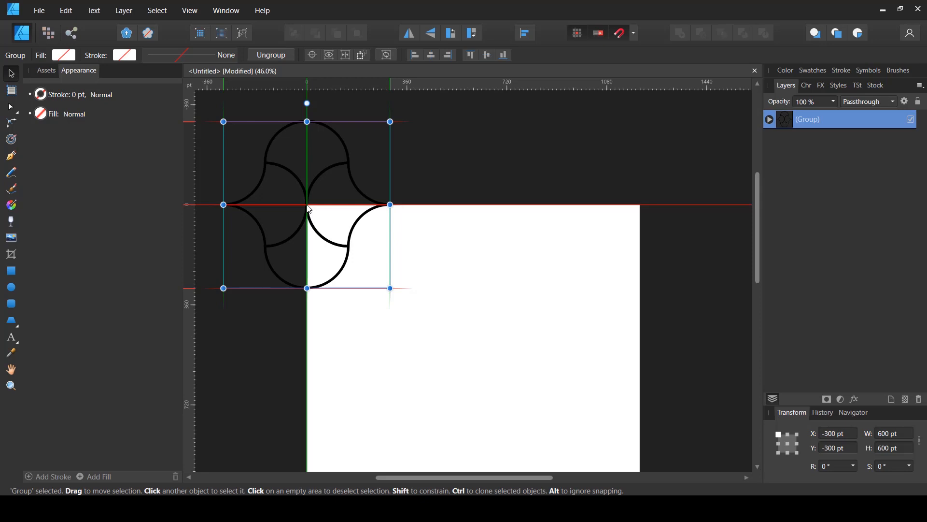
{"action": "left_click_drag", "start_coordinate": [310, 209], "coordinate": [310, 210]}
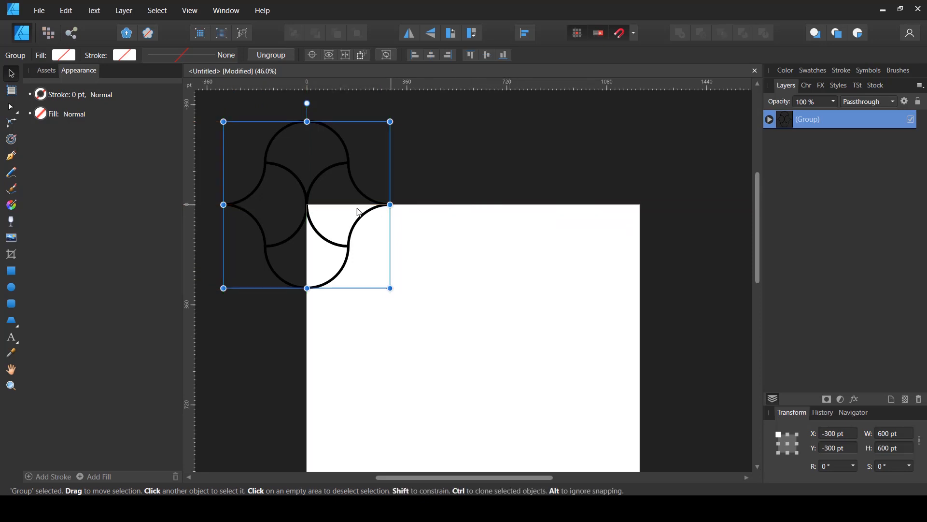
Ungroup the motif, duplicate its four symbols 600 pt to the right, and repeat the duplication once to complete the top row
{"action": "right_click", "coordinate": [351, 227]}
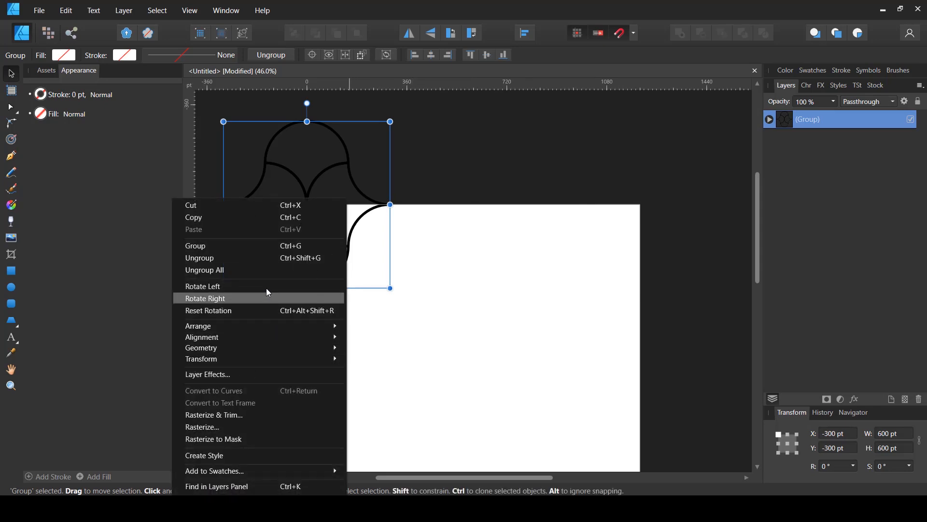
{"action": "left_click", "coordinate": [258, 263]}
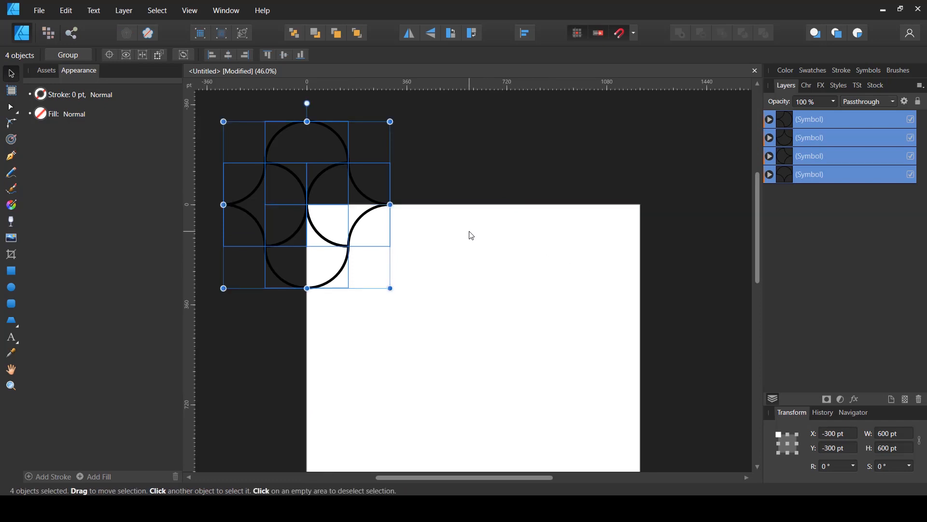
{"action": "key", "text": "ctrl+j"}
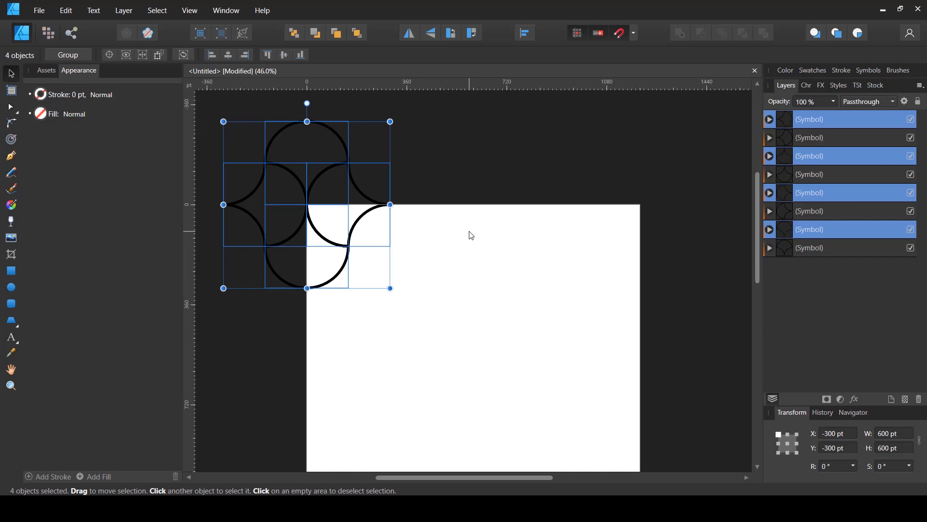
{"action": "left_click_drag", "start_coordinate": [356, 237], "coordinate": [519, 247]}
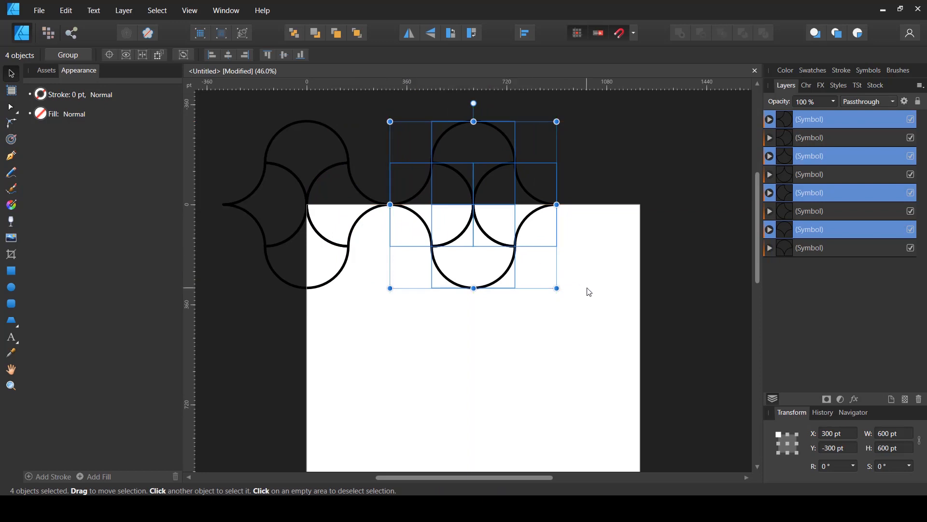
{"action": "key", "text": "ctrl+j"}
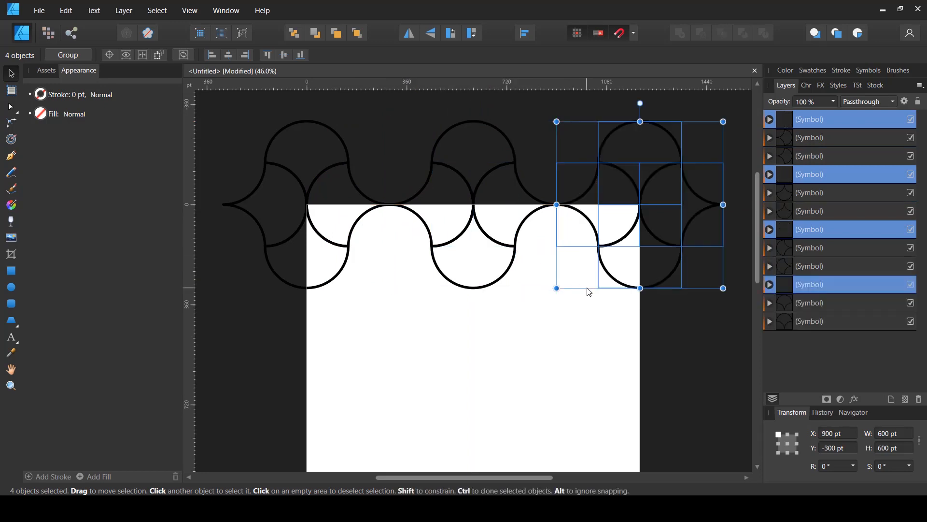
Duplicate the whole top row of symbols 600 pt downward, repeat once to form three rows, and deselect
{"action": "scroll", "coordinate": [483, 270], "scroll_direction": "down", "scroll_amount": 1}
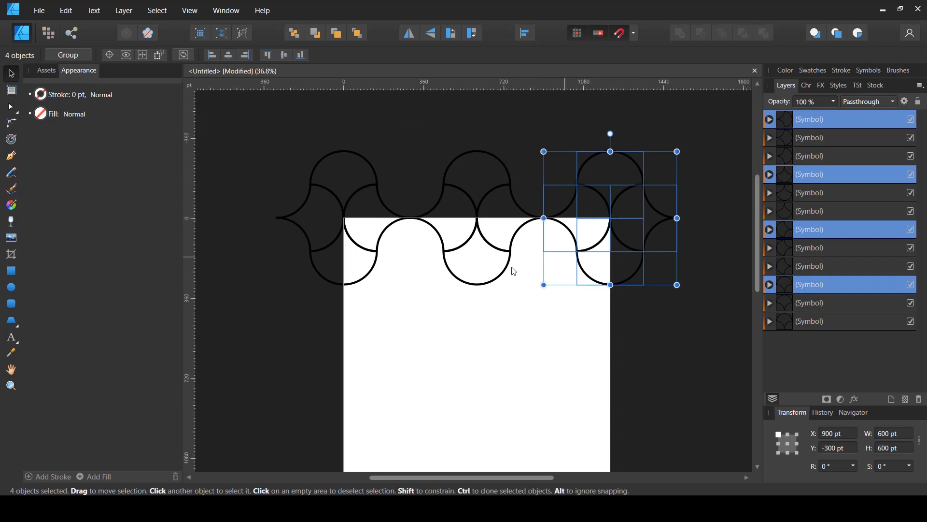
{"action": "scroll", "coordinate": [483, 242], "scroll_direction": "down", "scroll_amount": 2}
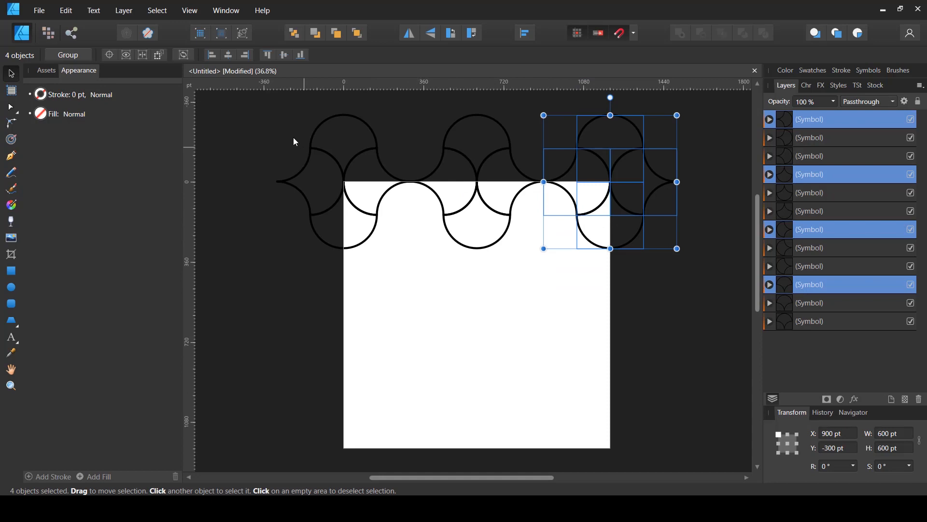
{"action": "left_click_drag", "start_coordinate": [294, 139], "coordinate": [677, 252]}
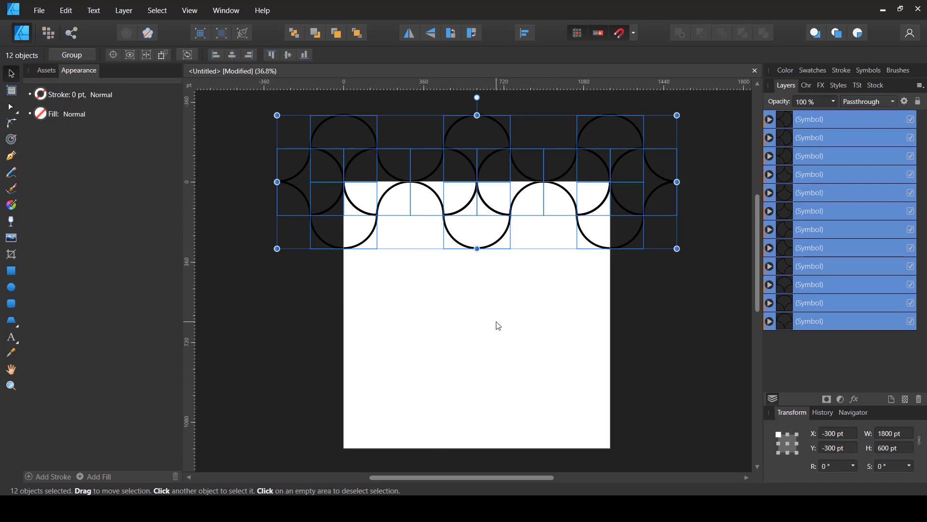
{"action": "key", "text": "ctrl+j"}
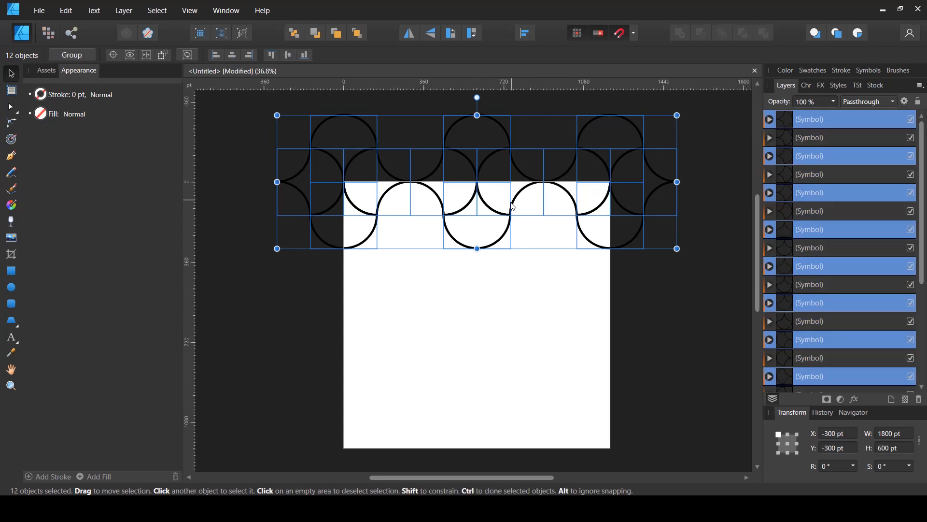
{"action": "left_click_drag", "start_coordinate": [513, 208], "coordinate": [496, 341]}
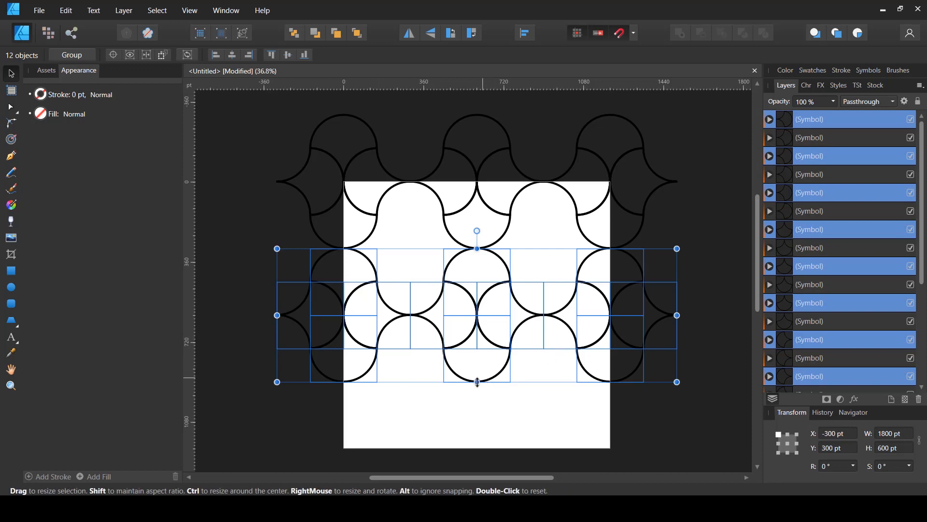
{"action": "key", "text": "ctrl+j"}
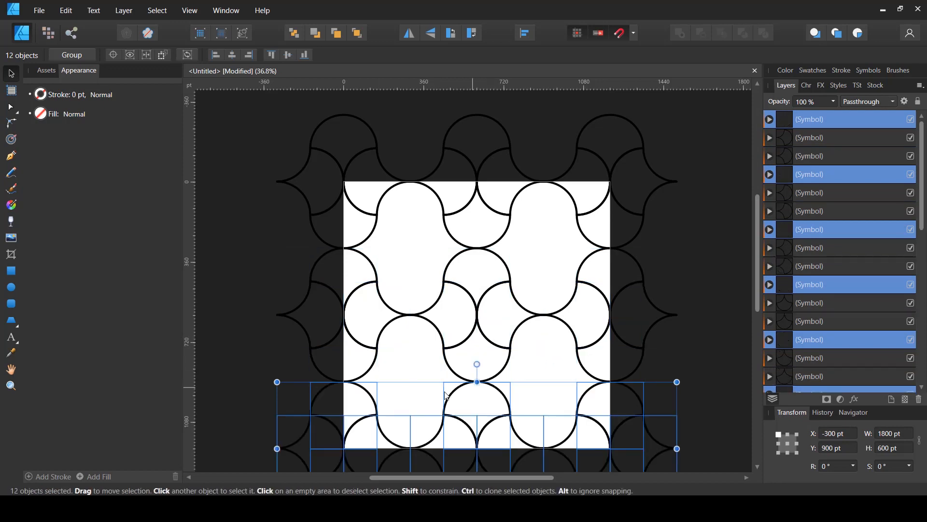
{"action": "scroll", "coordinate": [322, 333], "scroll_direction": "down", "scroll_amount": 2}
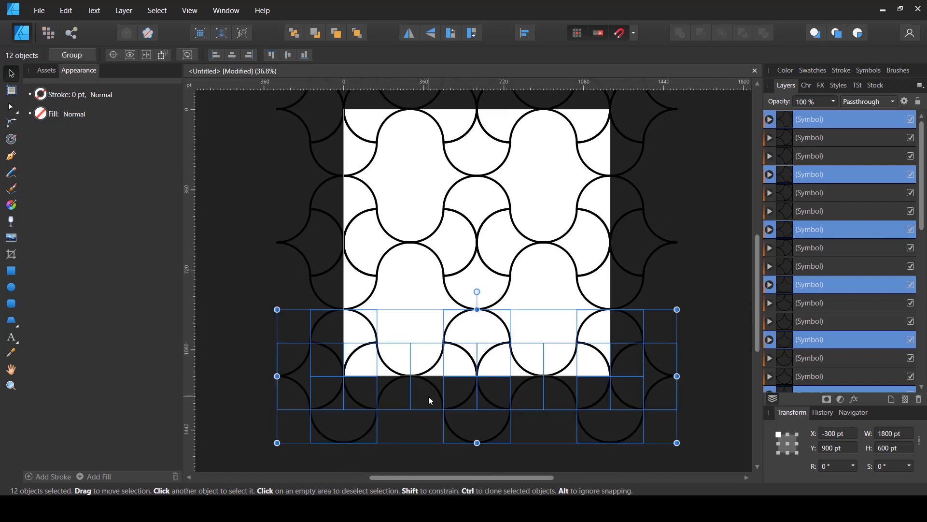
{"action": "scroll", "coordinate": [430, 401], "scroll_direction": "up", "scroll_amount": 1}
{"action": "scroll", "coordinate": [429, 372], "scroll_direction": "down", "scroll_amount": 1}
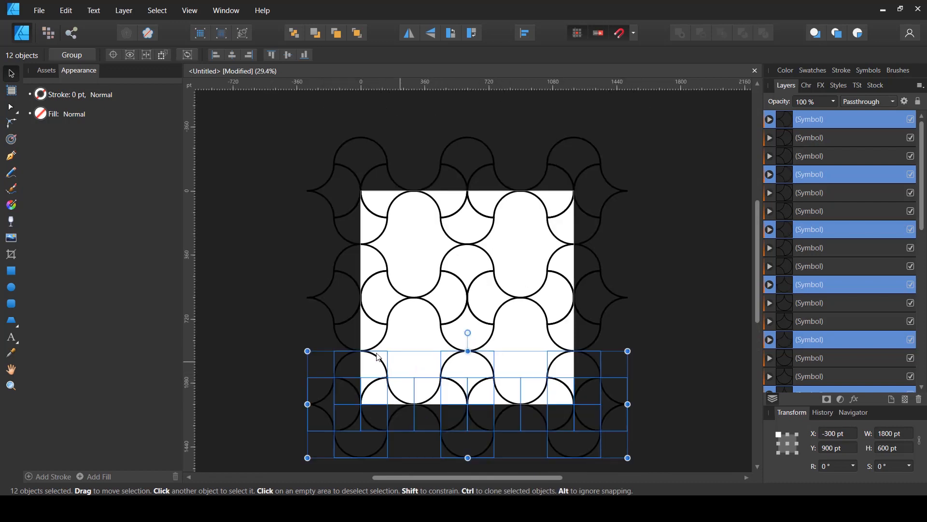
{"action": "left_click", "coordinate": [700, 307]}
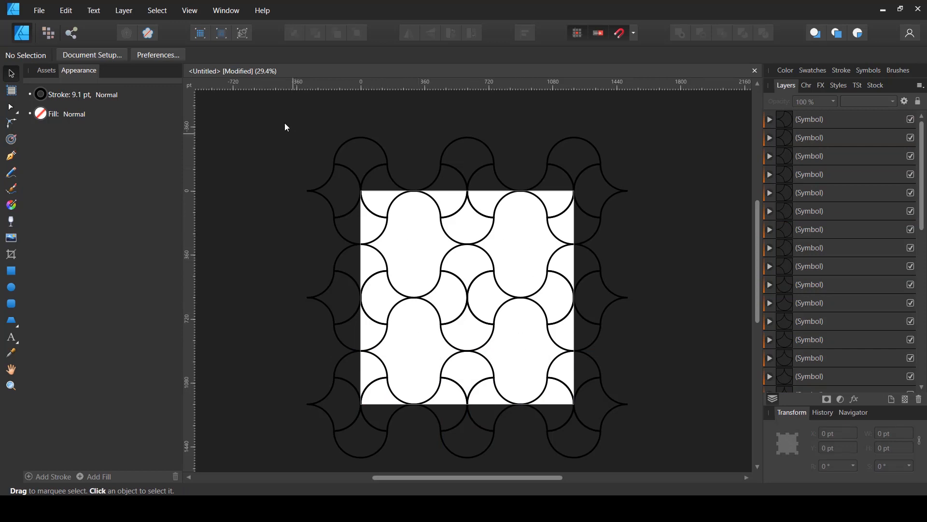
Duplicate all the symbols, offset the copies 300 pt right and 300 pt down to fill the gaps, and deselect them
{"action": "left_click_drag", "start_coordinate": [265, 109], "coordinate": [651, 464]}
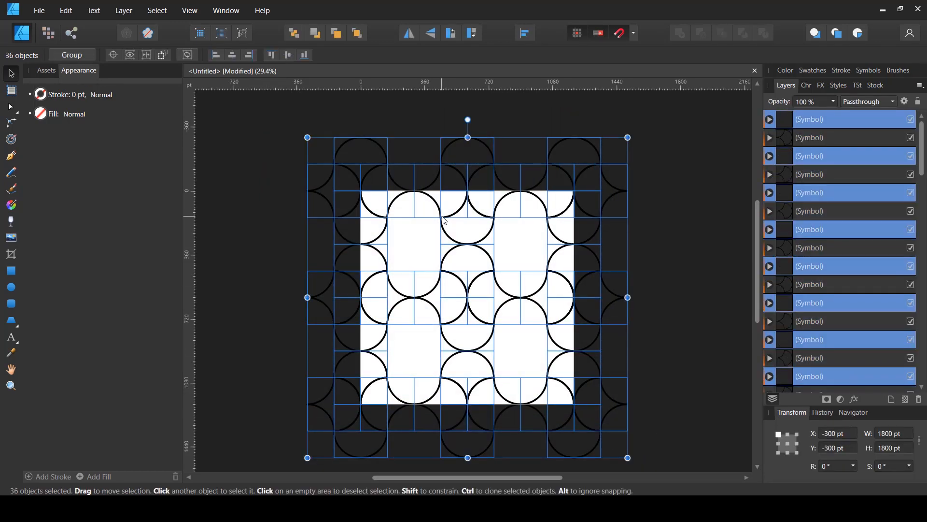
{"action": "scroll", "coordinate": [408, 200], "scroll_direction": "up", "scroll_amount": 1}
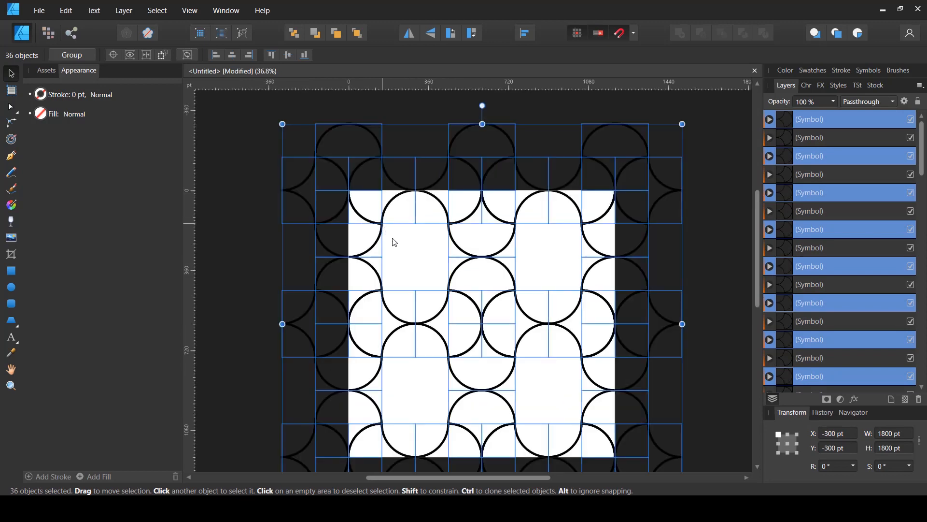
{"action": "mouse_move", "coordinate": [387, 228]}
{"action": "left_mouse_down"}
{"action": "mouse_move", "coordinate": [422, 280]}
{"action": "mouse_move", "coordinate": [451, 292]}
{"action": "left_mouse_up"}
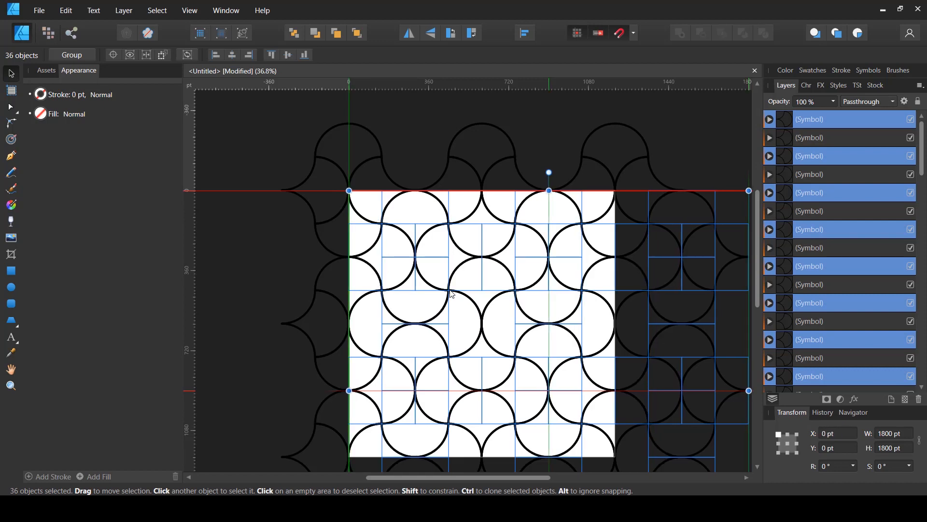
{"action": "left_click_drag", "start_coordinate": [452, 294], "coordinate": [452, 293]}
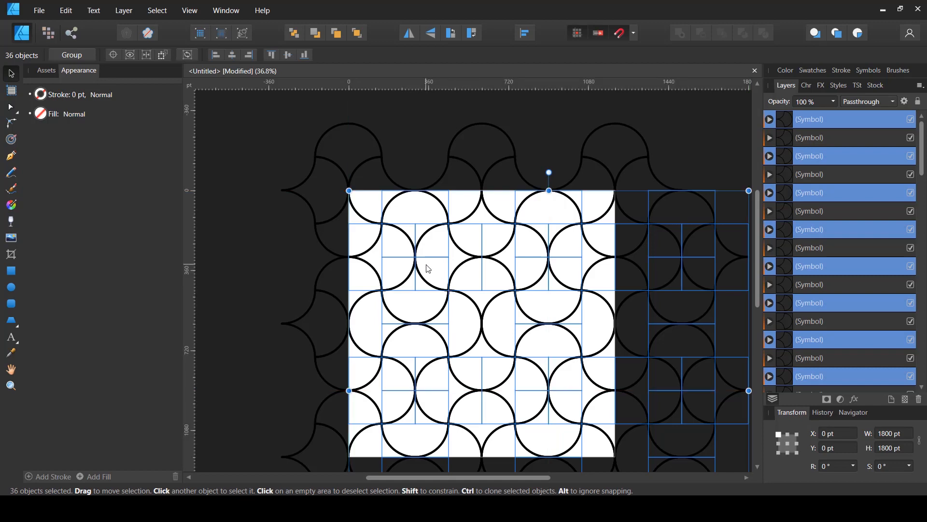
{"action": "scroll", "coordinate": [311, 256], "scroll_direction": "down", "scroll_amount": 3}
{"action": "left_click", "coordinate": [511, 246]}
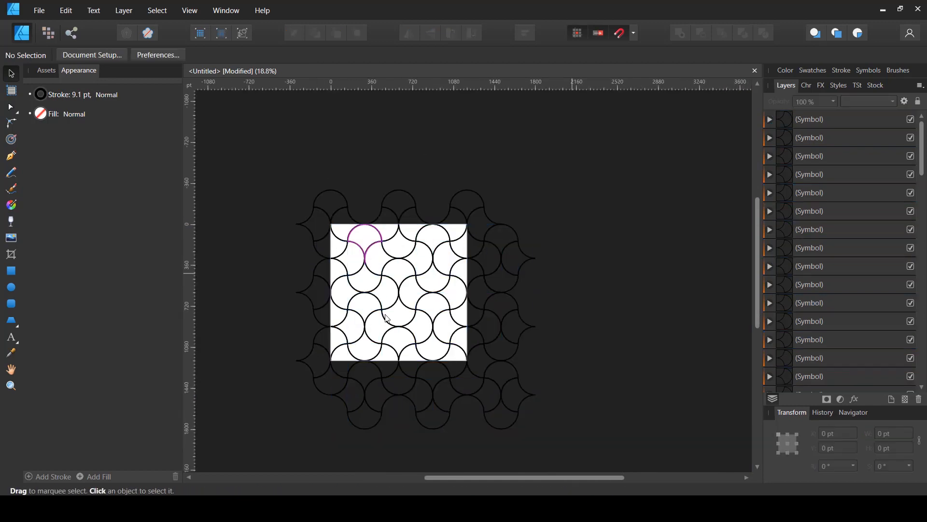
{"action": "scroll", "coordinate": [459, 325], "scroll_direction": "up", "scroll_amount": 2}
{"action": "scroll", "coordinate": [546, 342], "scroll_direction": "down", "scroll_amount": 2}
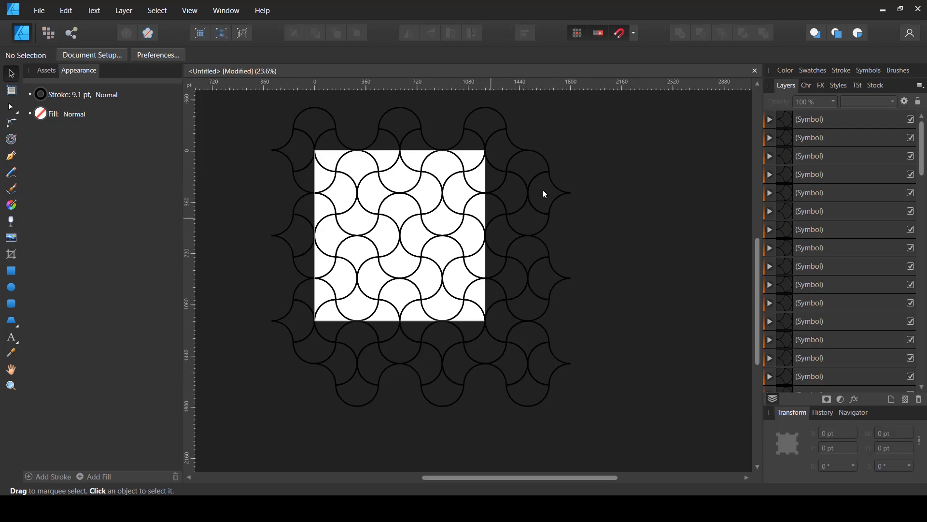
Delete the two outermost columns of symbols beyond the page's right edge
{"action": "left_click_drag", "start_coordinate": [594, 238], "coordinate": [566, 376]}
{"action": "key", "text": "Delete"}
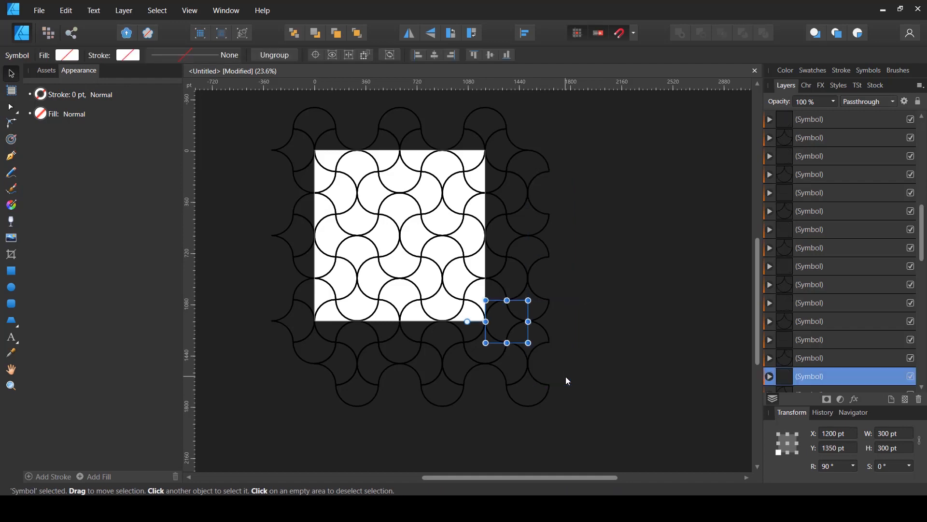
{"action": "left_click_drag", "start_coordinate": [584, 139], "coordinate": [565, 310]}
{"action": "left_click_drag", "start_coordinate": [551, 414], "coordinate": [546, 413]}
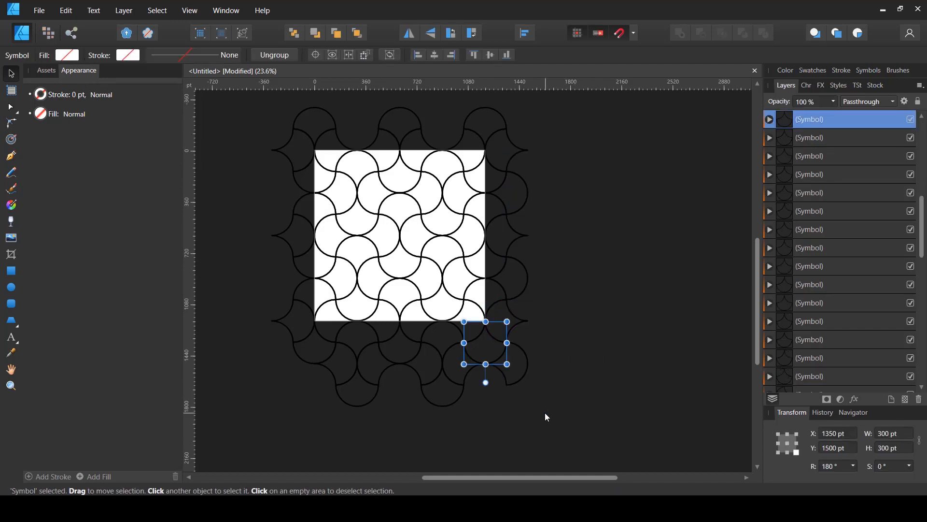
Delete the three symbols just outside the page's right edge whose rounded ends face outward
{"action": "left_click", "coordinate": [526, 279]}
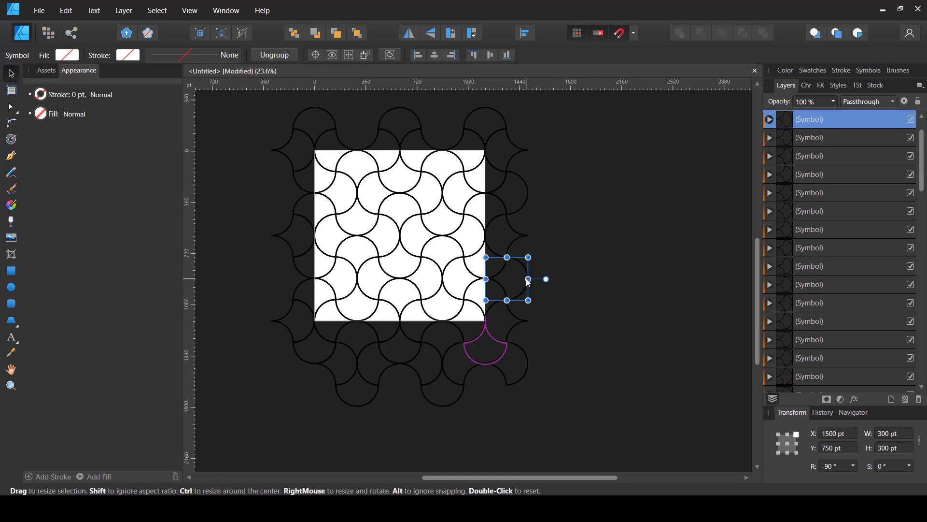
{"action": "left_click", "coordinate": [524, 190], "text": "shift"}
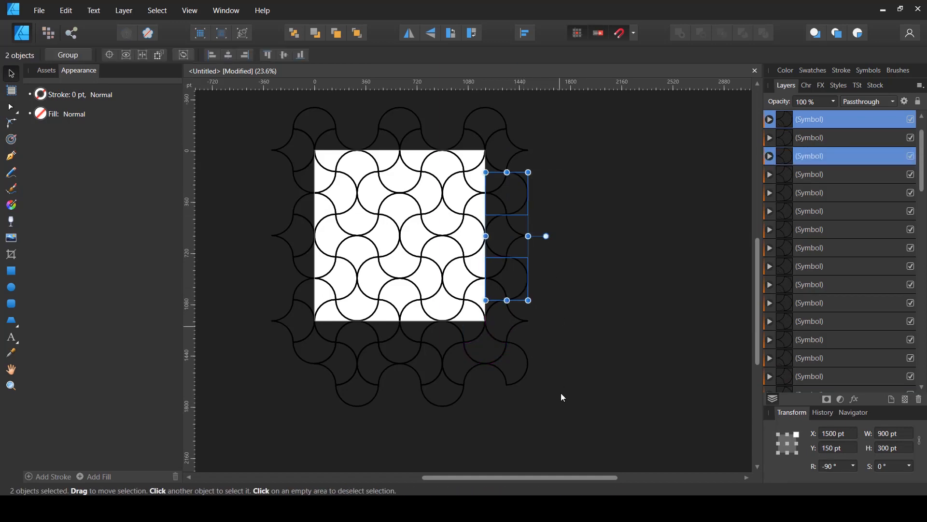
{"action": "left_click_drag", "start_coordinate": [541, 383], "coordinate": [524, 376]}
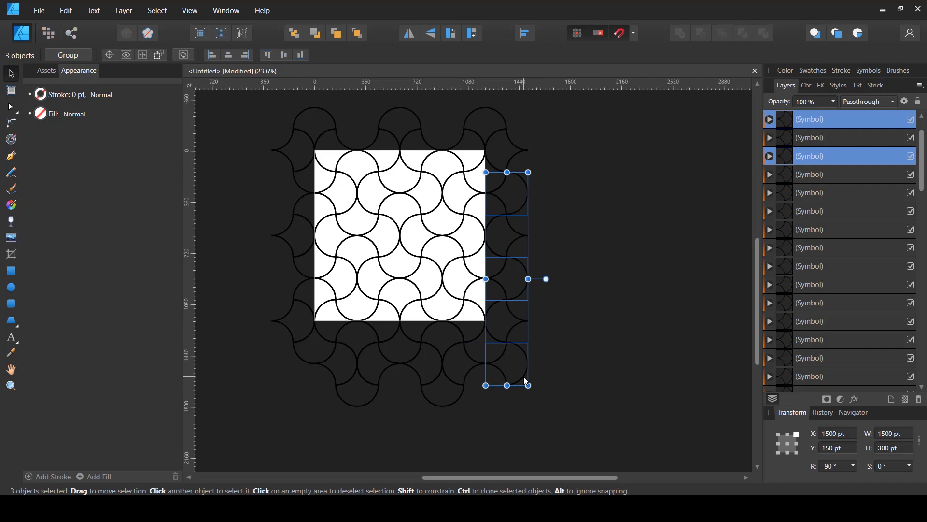
{"action": "key", "text": "Delete"}
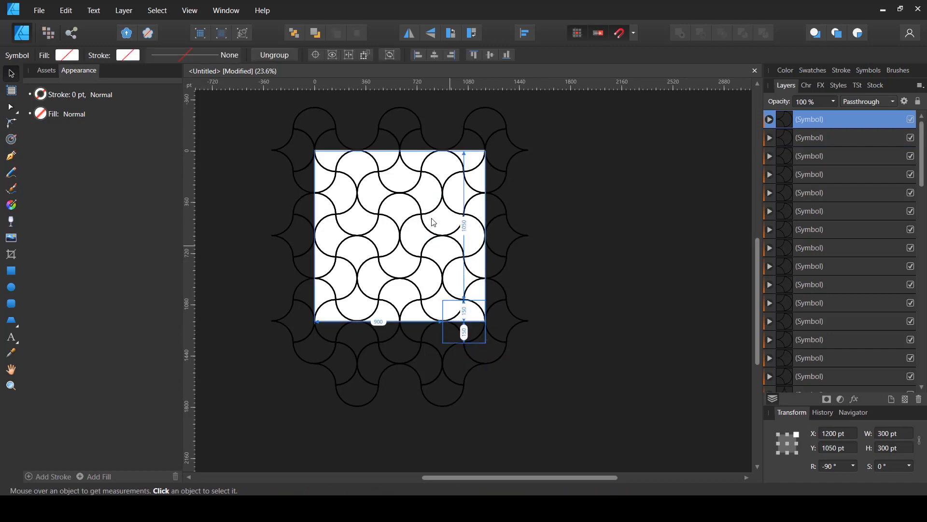
Delete the three remaining outward-pointing symbols that lie entirely outside the page's right edge
{"action": "scroll", "coordinate": [432, 215], "scroll_direction": "up", "scroll_amount": 2}
{"action": "scroll", "coordinate": [517, 192], "scroll_direction": "up", "scroll_amount": 2}
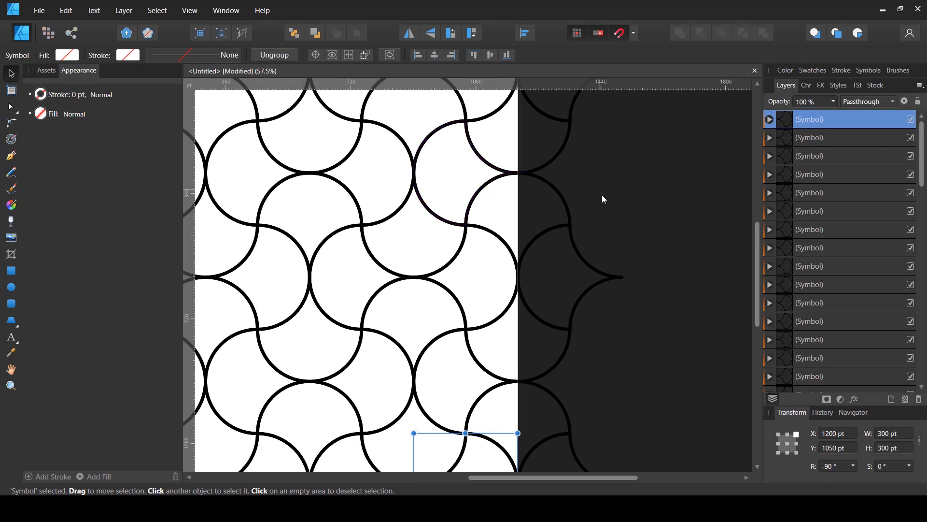
{"action": "left_click", "coordinate": [607, 297]}
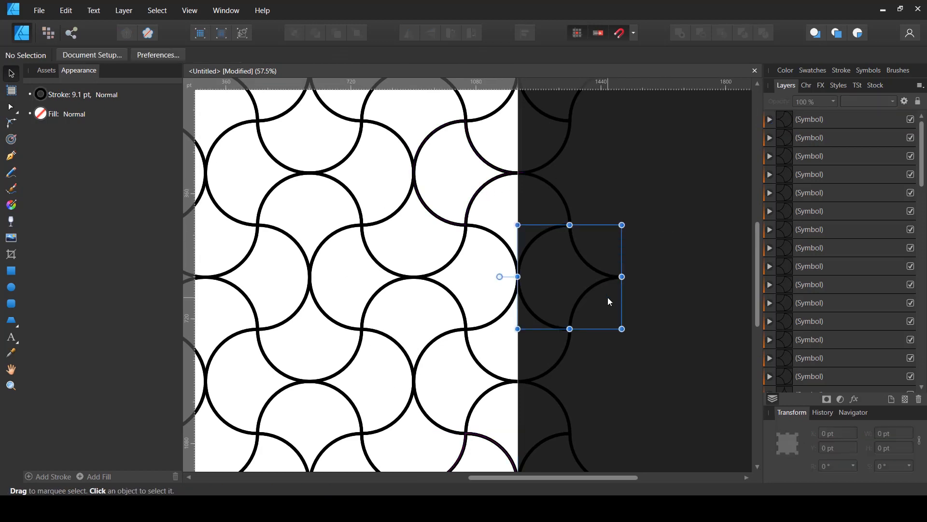
{"action": "scroll", "coordinate": [602, 291], "scroll_direction": "down", "scroll_amount": 3}
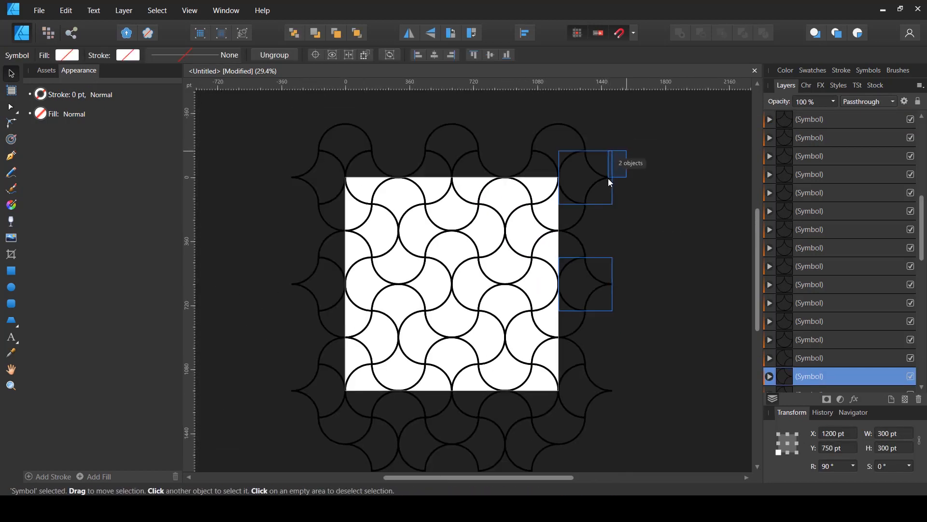
{"action": "left_click", "coordinate": [607, 180], "text": "shift"}
{"action": "left_click", "coordinate": [608, 398], "text": "shift"}
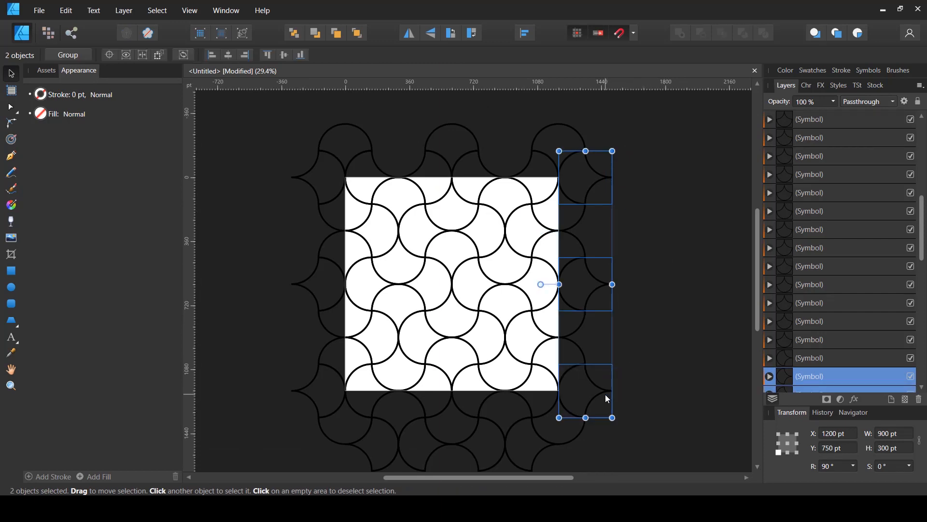
{"action": "left_click", "coordinate": [604, 394]}
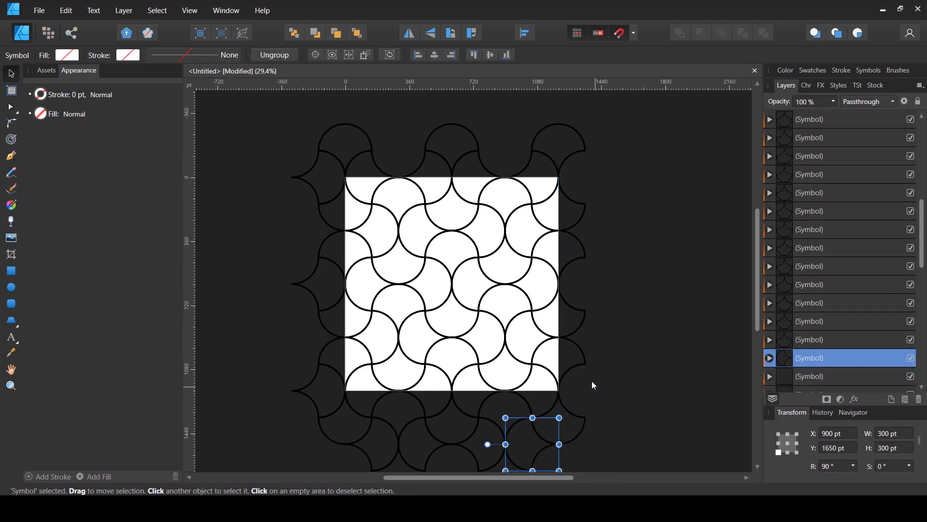
Delete the symbols lying entirely outside the page below, above and on its left side, and clear the selection
{"action": "scroll", "coordinate": [476, 430], "scroll_direction": "down", "scroll_amount": 3}
{"action": "left_click_drag", "start_coordinate": [325, 424], "coordinate": [541, 374]}
{"action": "key", "text": "Delete"}
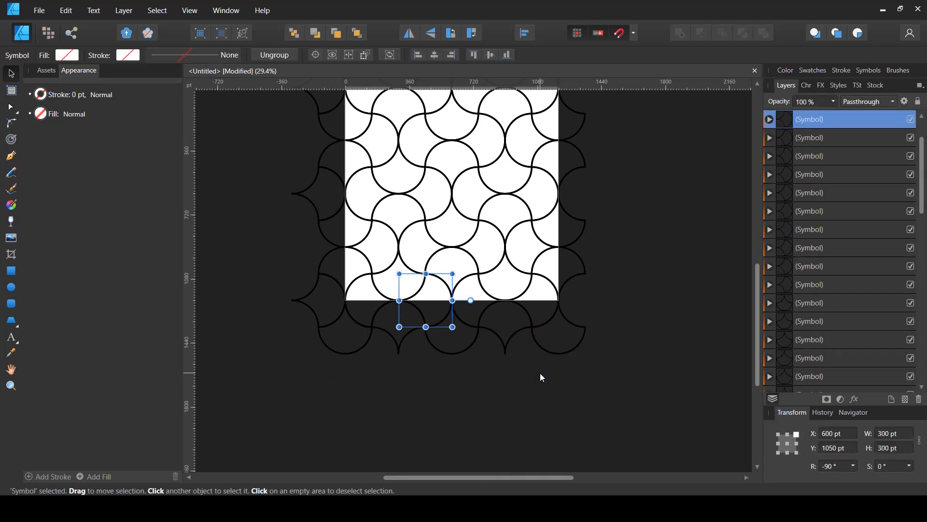
{"action": "left_click_drag", "start_coordinate": [399, 375], "coordinate": [399, 346]}
{"action": "left_click_drag", "start_coordinate": [505, 377], "coordinate": [505, 348]}
{"action": "key", "text": "Delete"}
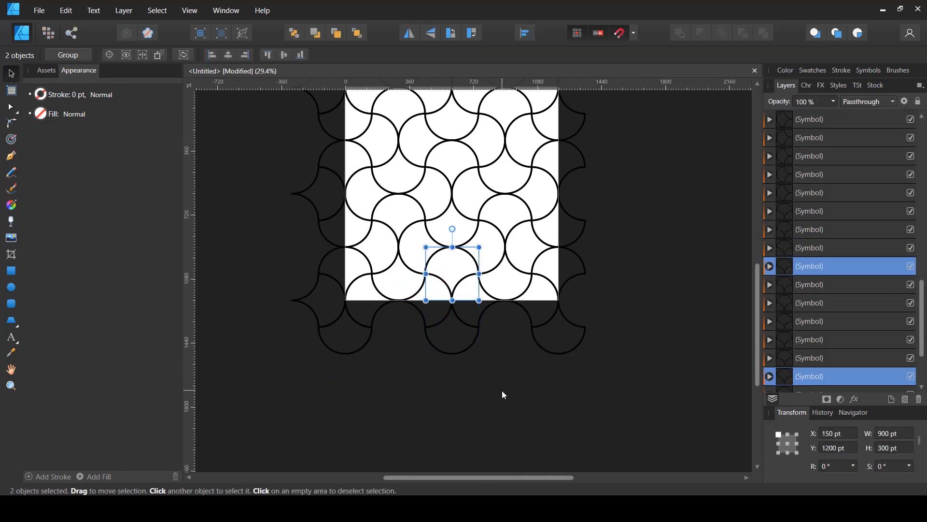
{"action": "left_click_drag", "start_coordinate": [563, 382], "coordinate": [449, 345]}
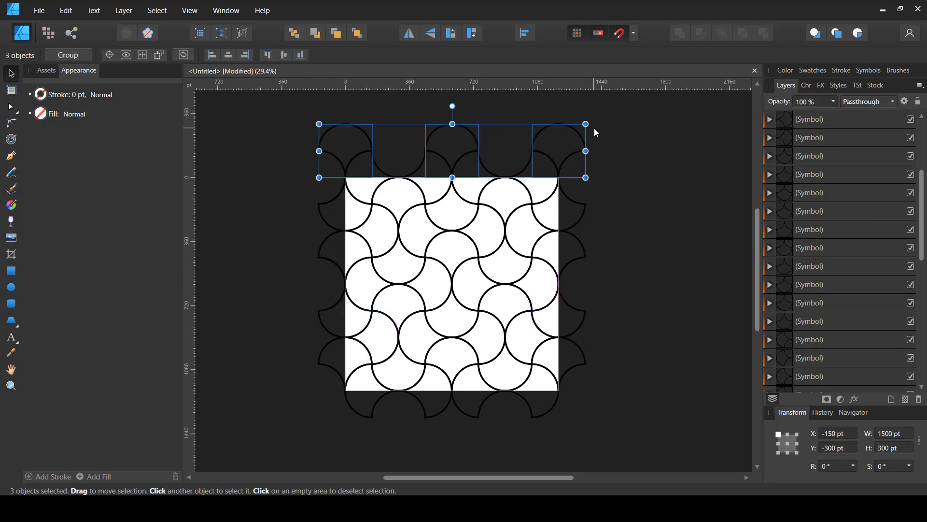
{"action": "left_click", "coordinate": [601, 215]}
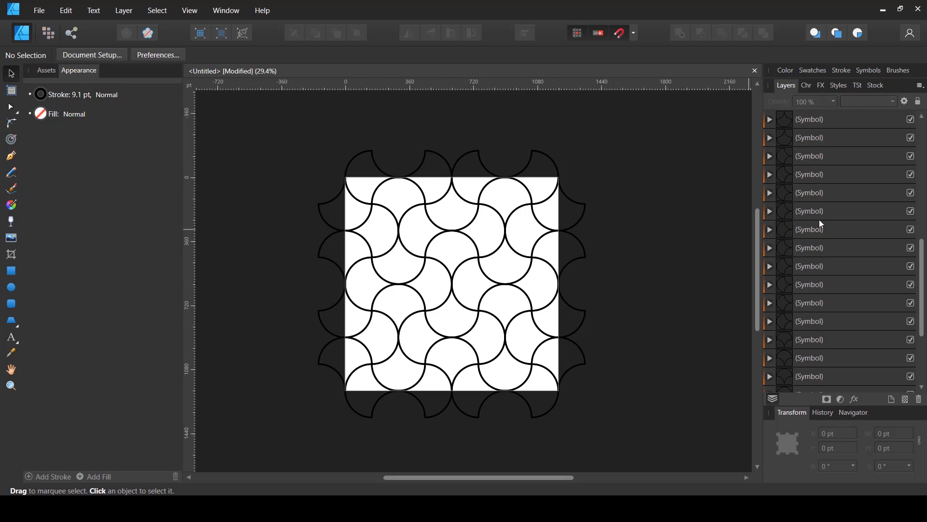
Group every symbol except the bottommost one in the layer stack, and deselect the group
{"action": "scroll", "coordinate": [848, 191], "scroll_direction": "up", "scroll_amount": 10}
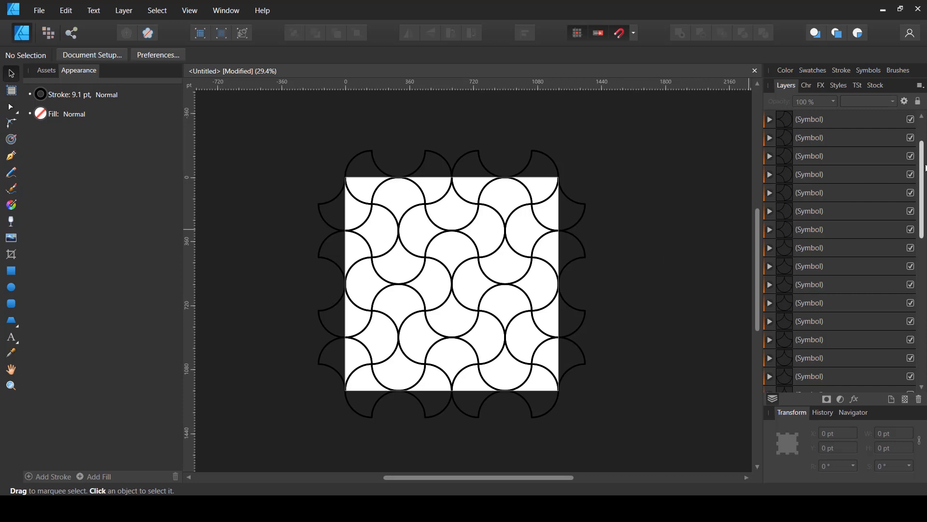
{"action": "left_click_drag", "start_coordinate": [922, 136], "coordinate": [923, 301]}
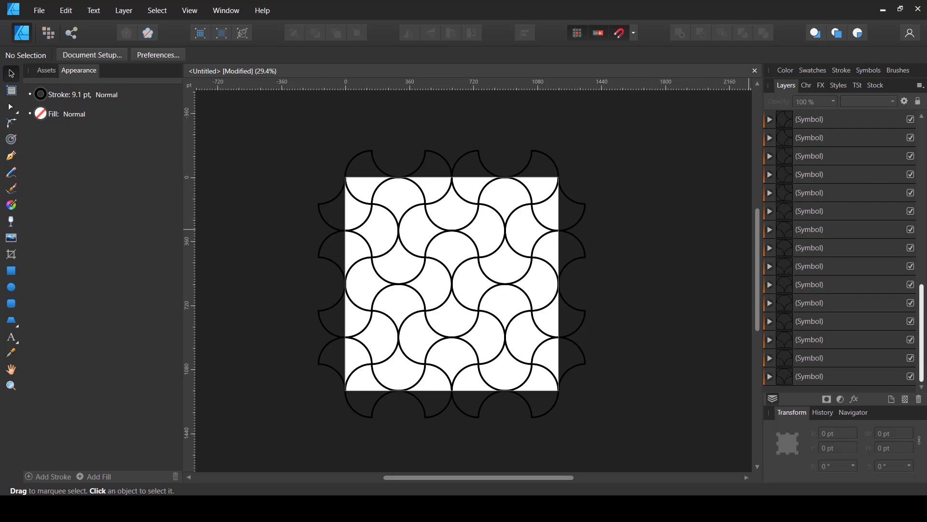
{"action": "mouse_move", "coordinate": [923, 340]}
{"action": "left_mouse_down"}
{"action": "mouse_move", "coordinate": [922, 178]}
{"action": "mouse_move", "coordinate": [924, 343]}
{"action": "left_mouse_up"}
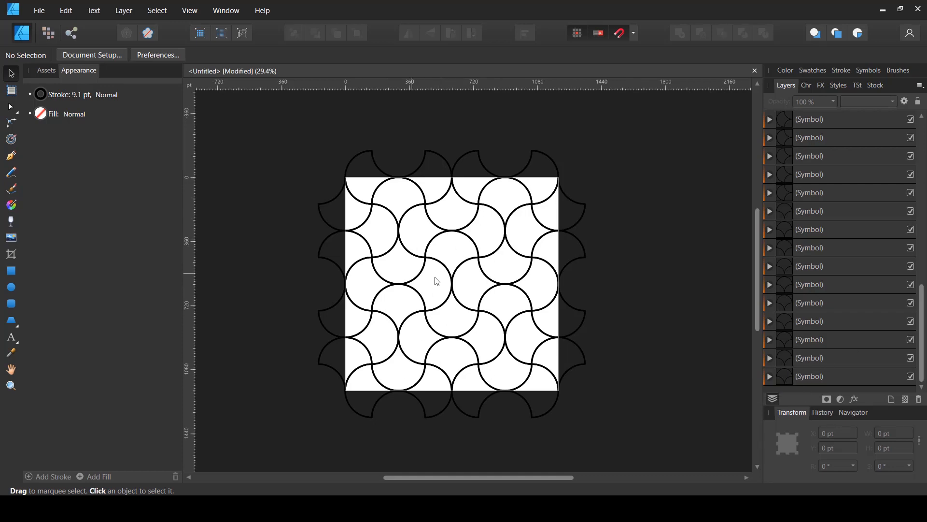
{"action": "left_click", "coordinate": [811, 377]}
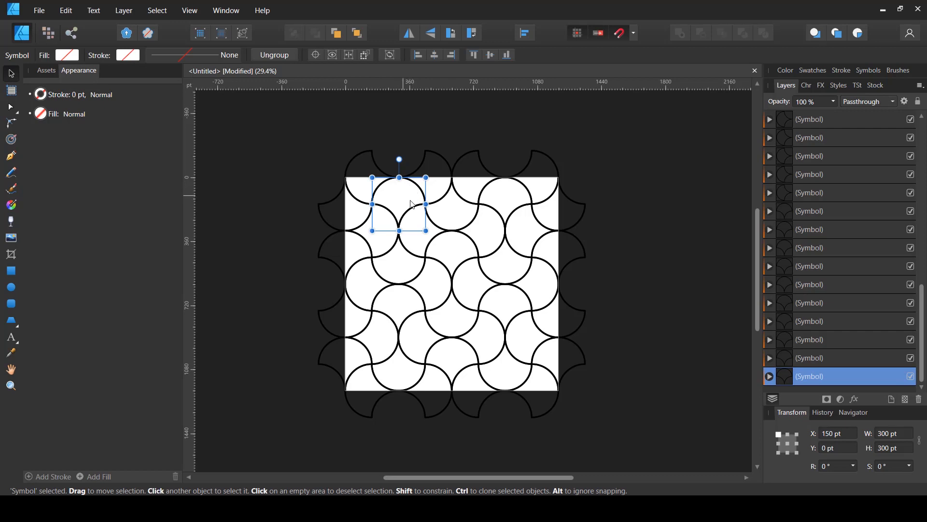
{"action": "left_click", "coordinate": [809, 360]}
{"action": "scroll", "coordinate": [825, 265], "scroll_direction": "up", "scroll_amount": 4}
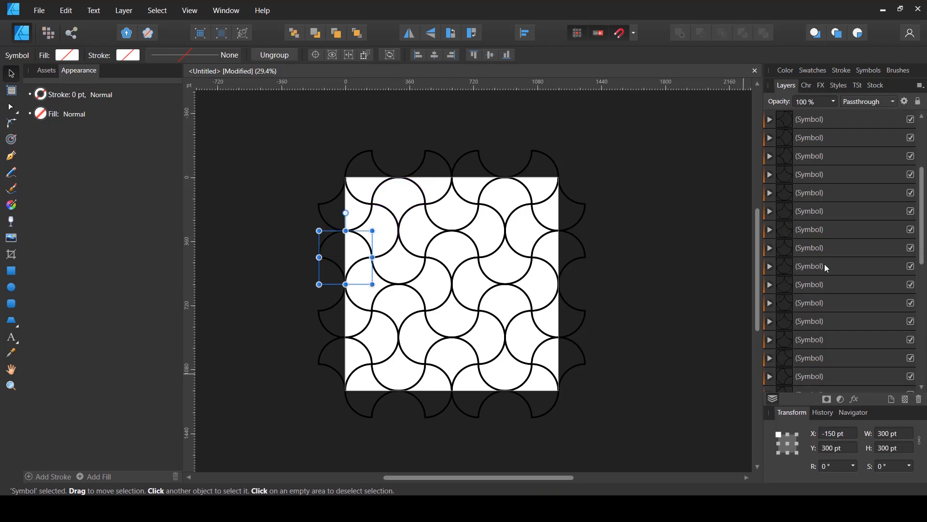
{"action": "scroll", "coordinate": [824, 264], "scroll_direction": "up", "scroll_amount": 5}
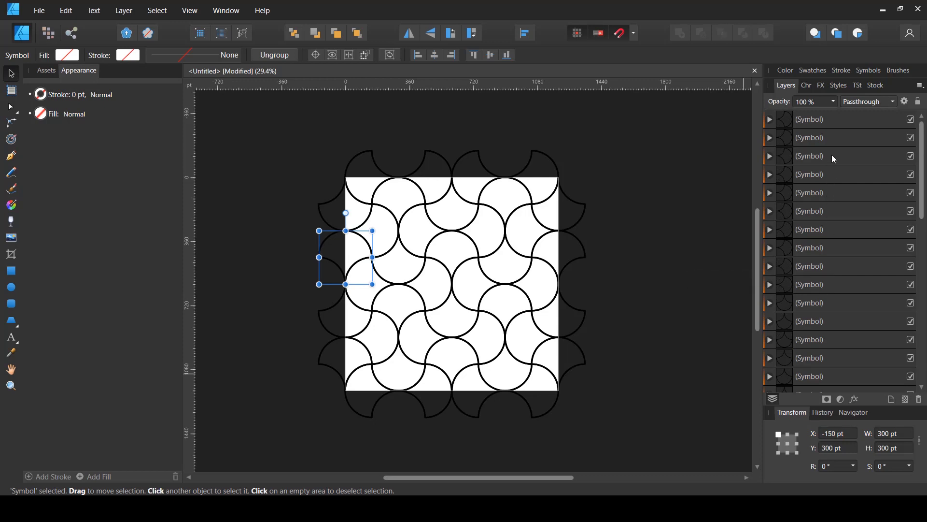
{"action": "left_click", "coordinate": [830, 119], "text": "shift"}
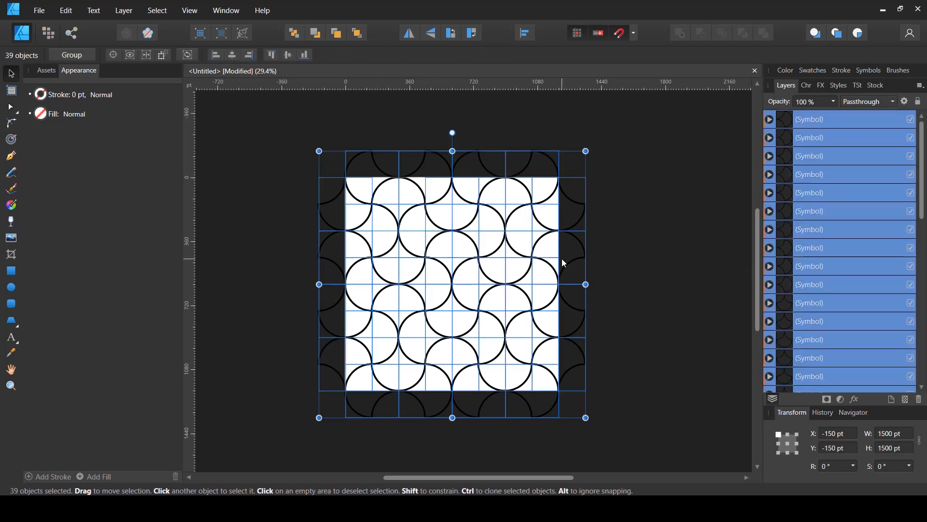
{"action": "key", "text": "ctrl+g"}
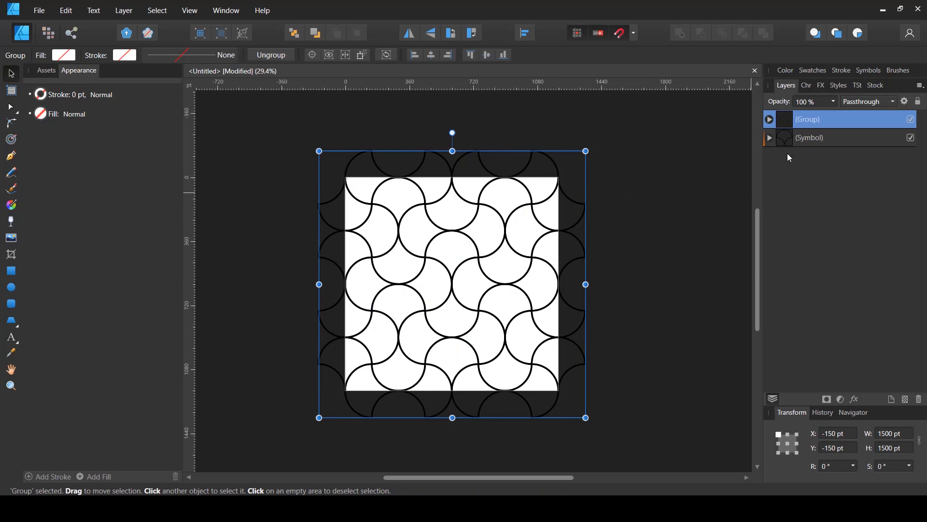
{"action": "left_click", "coordinate": [703, 180]}
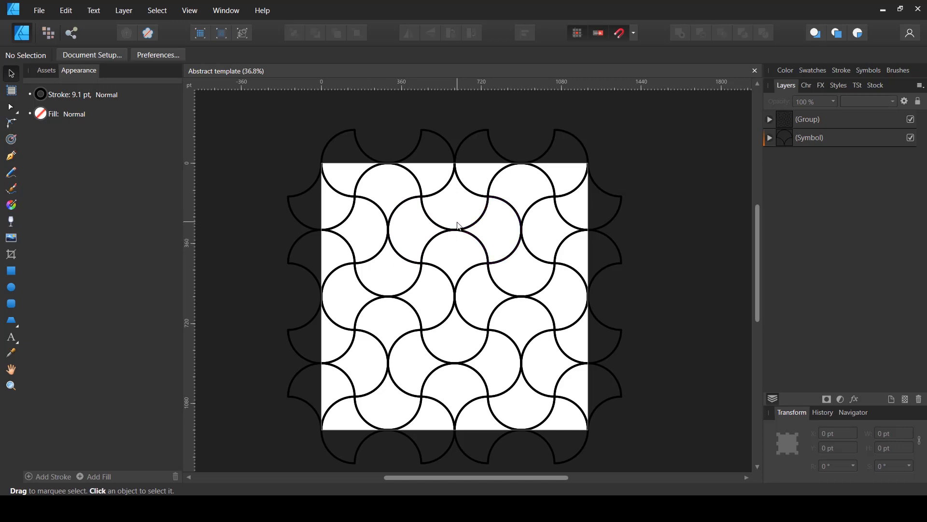
Select the rounded rectangle inside the ungrouped symbol and set its stroke width to 2.4 pt
{"action": "left_click", "coordinate": [802, 138]}
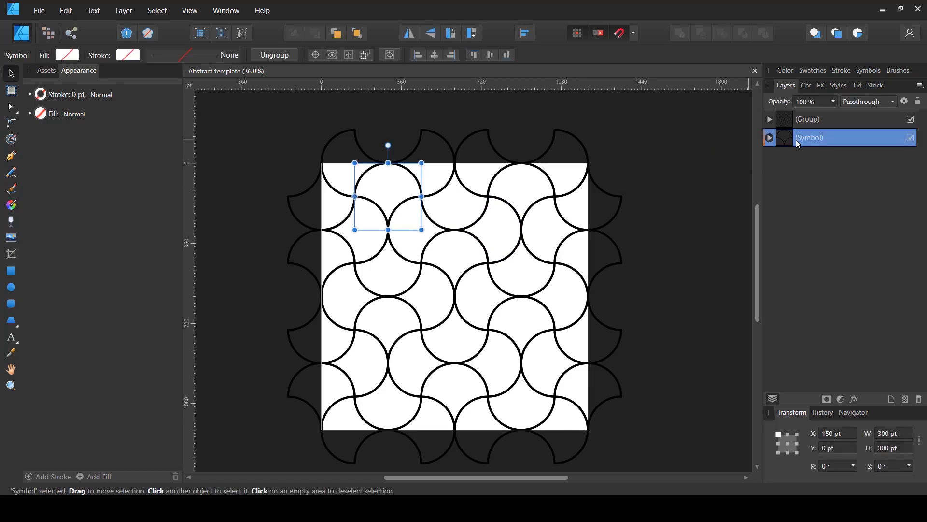
{"action": "left_click", "coordinate": [770, 139]}
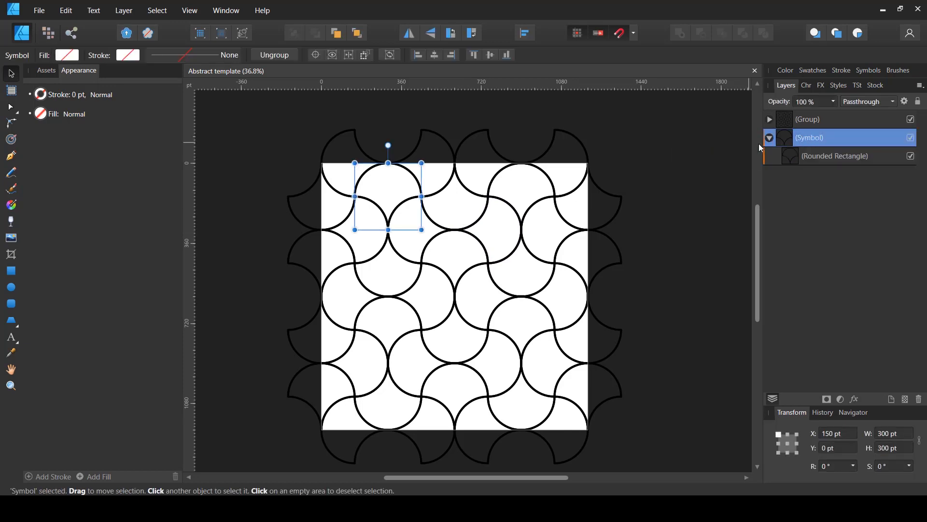
{"action": "left_click", "coordinate": [795, 157]}
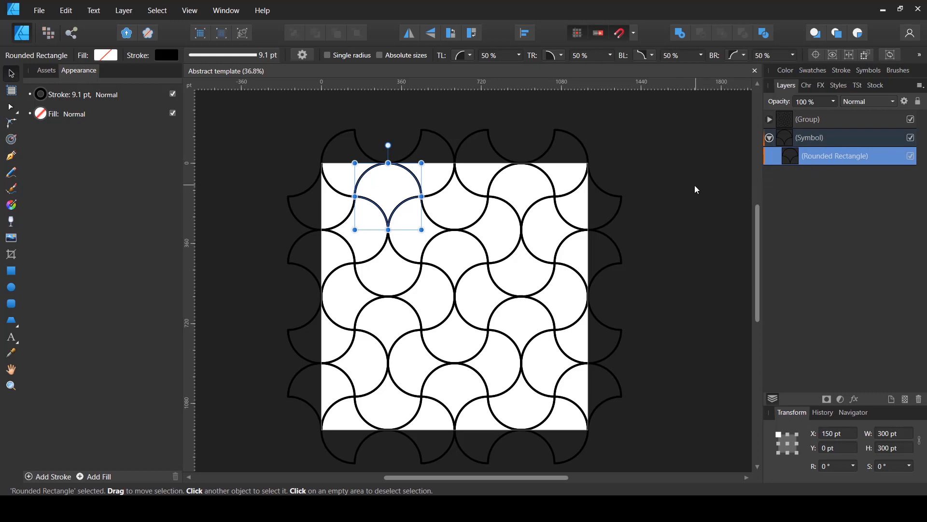
{"action": "scroll", "coordinate": [672, 180], "scroll_direction": "up", "scroll_amount": 2}
{"action": "left_click_drag", "start_coordinate": [505, 238], "coordinate": [658, 229]}
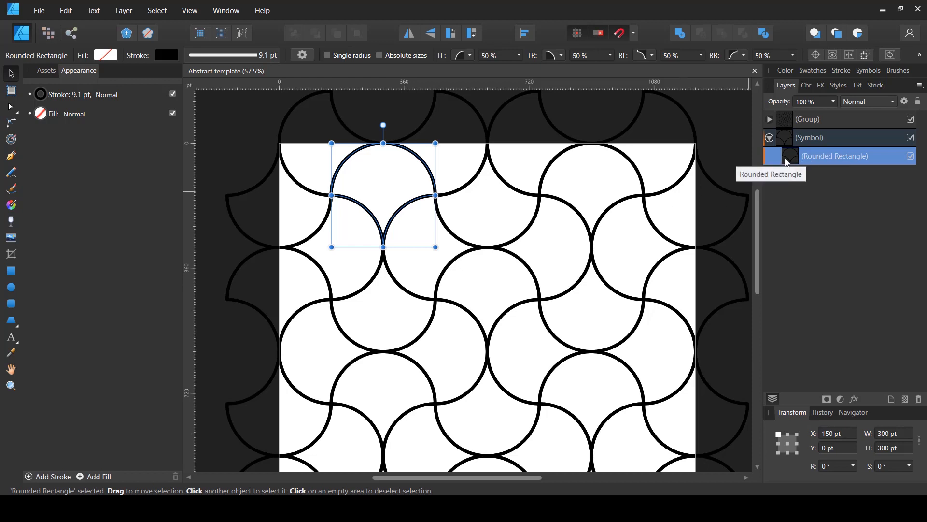
{"action": "left_click", "coordinate": [202, 55]}
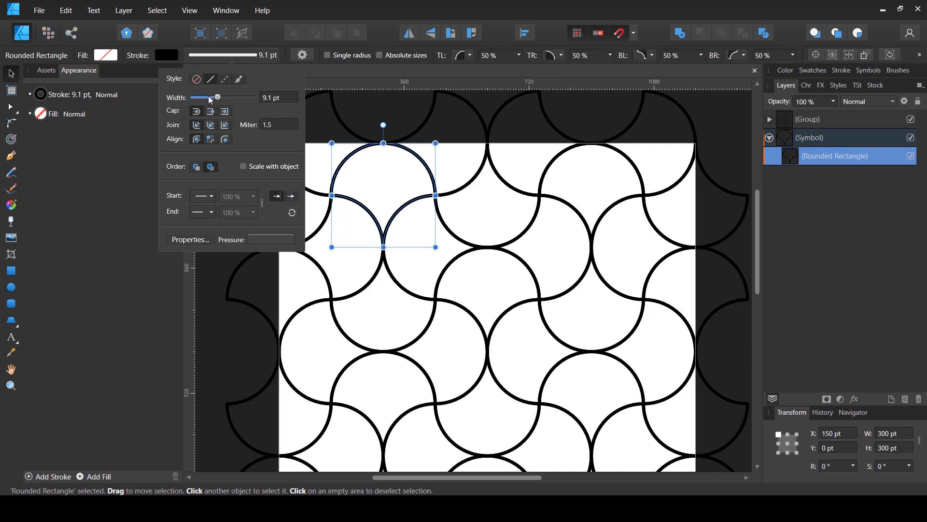
{"action": "left_click_drag", "start_coordinate": [211, 99], "coordinate": [209, 97]}
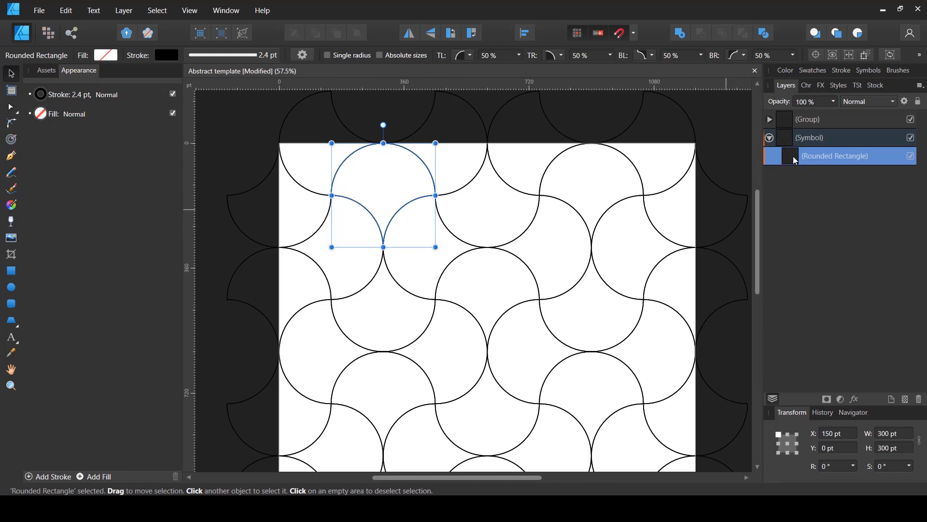
Draw a circle about 96.5 pt wide inside the ungrouped symbol and swap its stroke and fill to make it solid black
{"action": "left_click", "coordinate": [11, 288]}
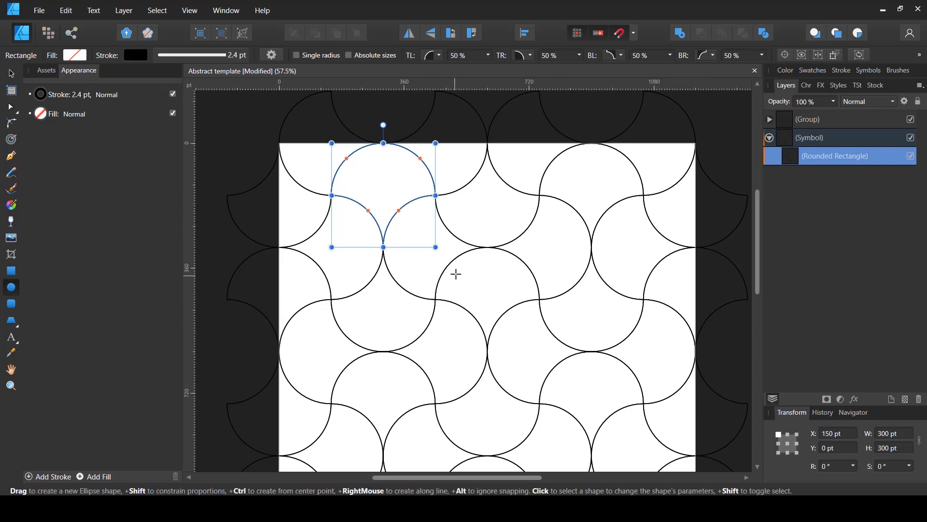
{"action": "mouse_move", "coordinate": [454, 235]}
{"action": "left_mouse_down"}
{"action": "mouse_move", "coordinate": [542, 340]}
{"action": "mouse_move", "coordinate": [534, 315]}
{"action": "mouse_move", "coordinate": [517, 306]}
{"action": "mouse_move", "coordinate": [538, 317]}
{"action": "mouse_move", "coordinate": [529, 294]}
{"action": "mouse_move", "coordinate": [488, 268]}
{"action": "left_mouse_up"}
{"action": "key", "text": "shift+x"}
{"action": "key", "text": "v"}
{"action": "left_click", "coordinate": [477, 261]}
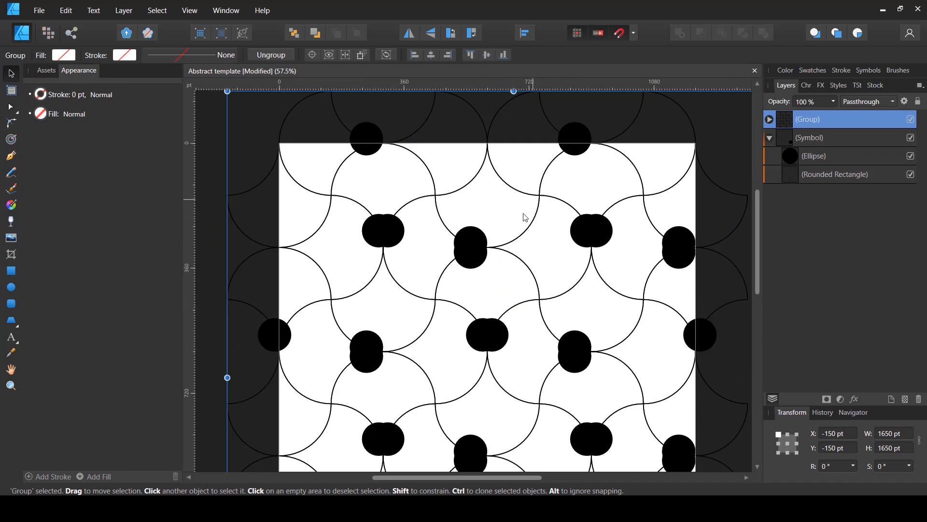
Move the symbol's black circle to about X 551.7 pt, Y 369.2 pt, and select the circle again
{"action": "left_click", "coordinate": [814, 157]}
{"action": "left_click_drag", "start_coordinate": [476, 258], "coordinate": [493, 295]}
{"action": "left_click", "coordinate": [803, 139]}
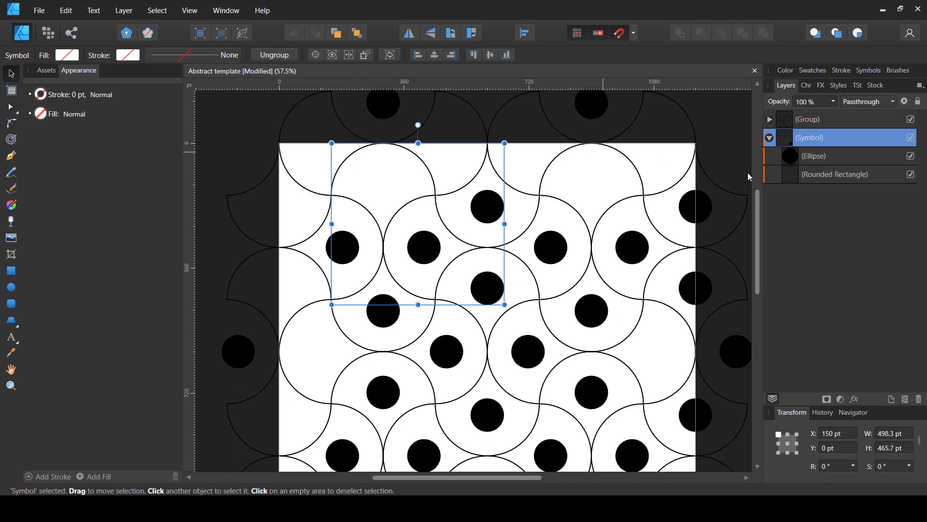
{"action": "left_click", "coordinate": [809, 178]}
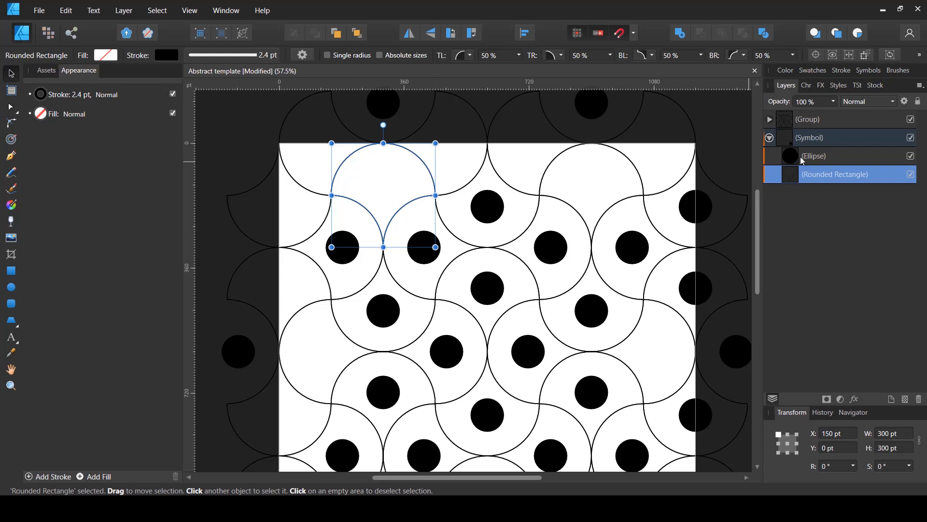
{"action": "left_click", "coordinate": [492, 289]}
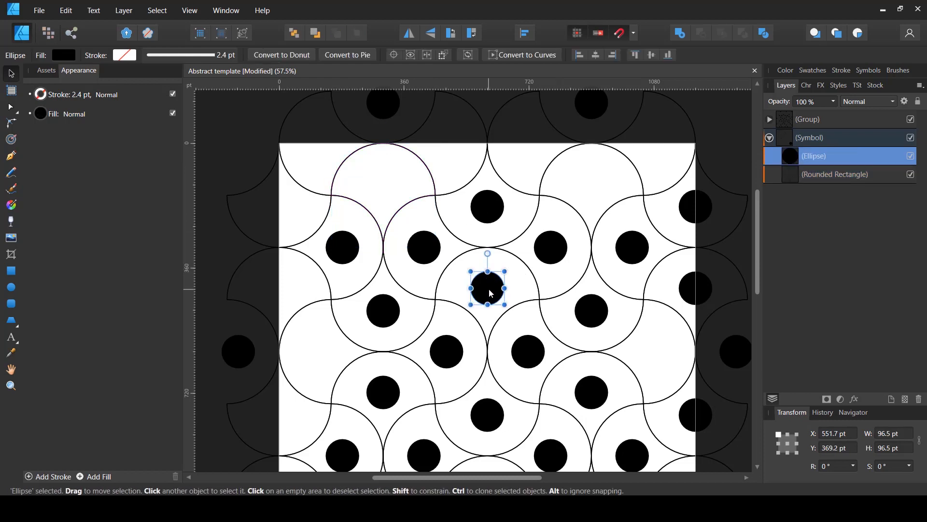
Move the symbol's black circle into the fan's upper lobe, to about X 245.5 pt, Y 53.5 pt
{"action": "left_click_drag", "start_coordinate": [490, 292], "coordinate": [385, 184]}
{"action": "scroll", "coordinate": [417, 281], "scroll_direction": "down", "scroll_amount": 3}
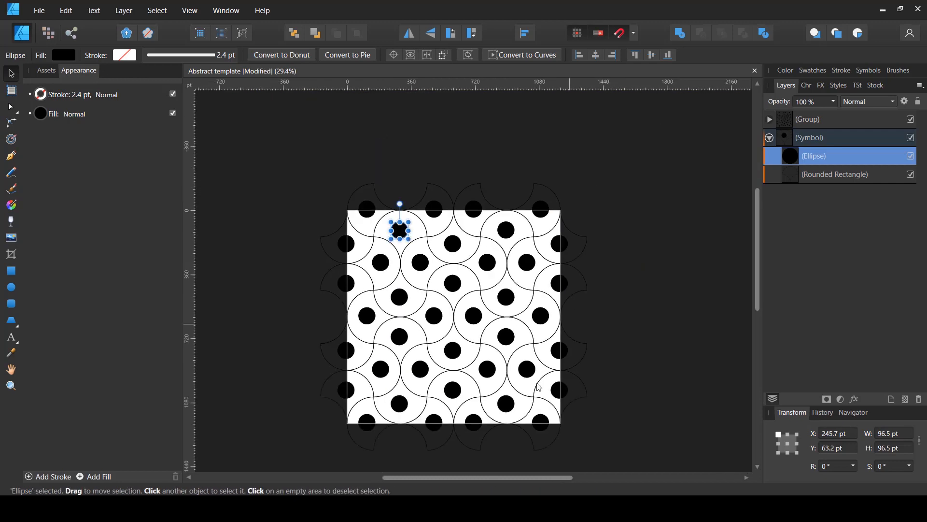
{"action": "scroll", "coordinate": [418, 262], "scroll_direction": "up", "scroll_amount": 4}
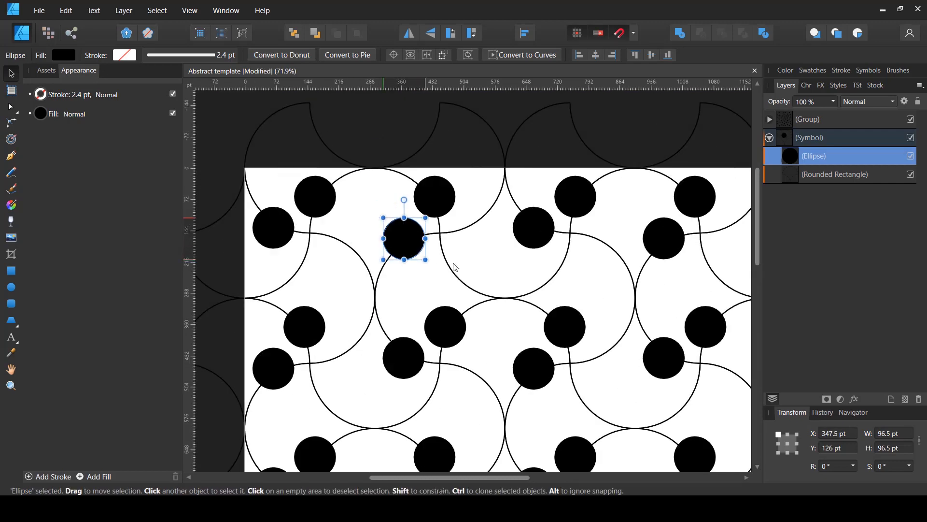
{"action": "left_click_drag", "start_coordinate": [398, 258], "coordinate": [471, 286]}
{"action": "left_click", "coordinate": [458, 295]}
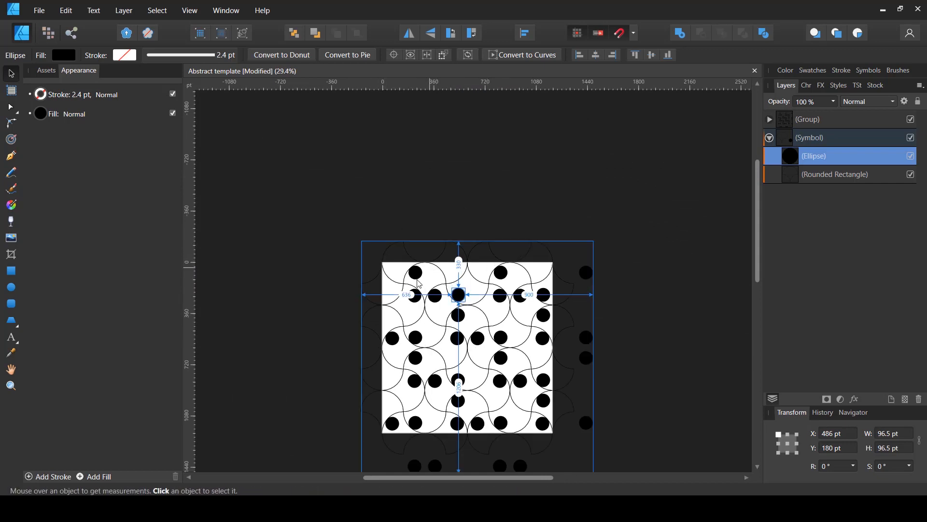
{"action": "scroll", "coordinate": [447, 286], "scroll_direction": "up", "scroll_amount": 5}
{"action": "left_click_drag", "start_coordinate": [557, 343], "coordinate": [447, 273]}
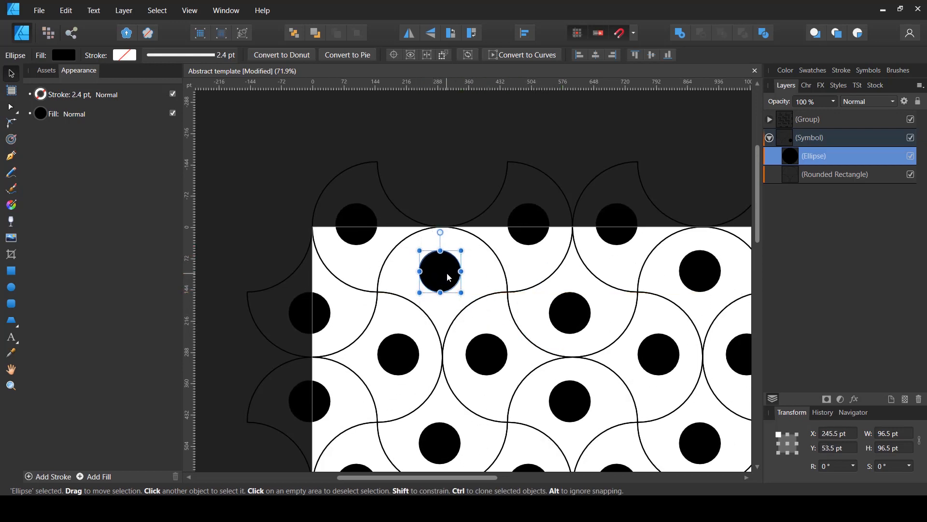
Select the black circle inside the symbol and enlarge it to about 198.5 pt wide
{"action": "left_click", "coordinate": [354, 308]}
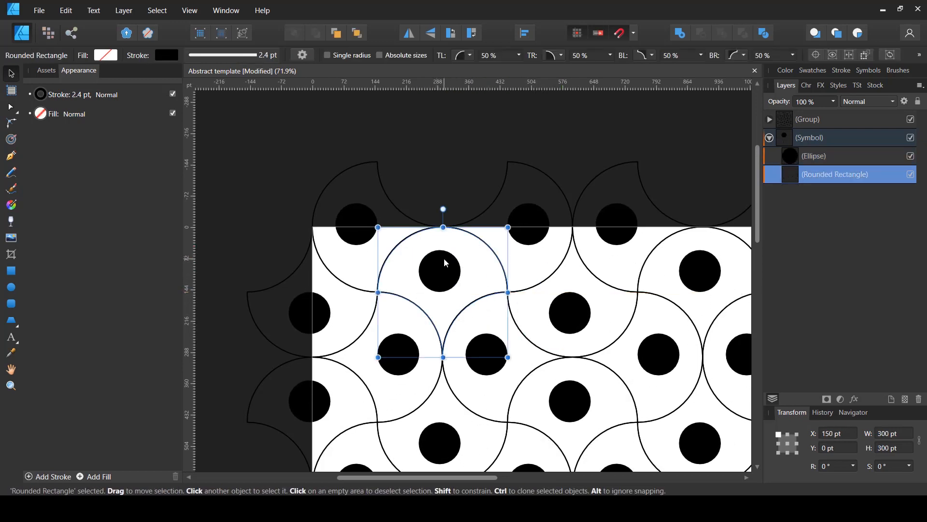
{"action": "left_click", "coordinate": [805, 160]}
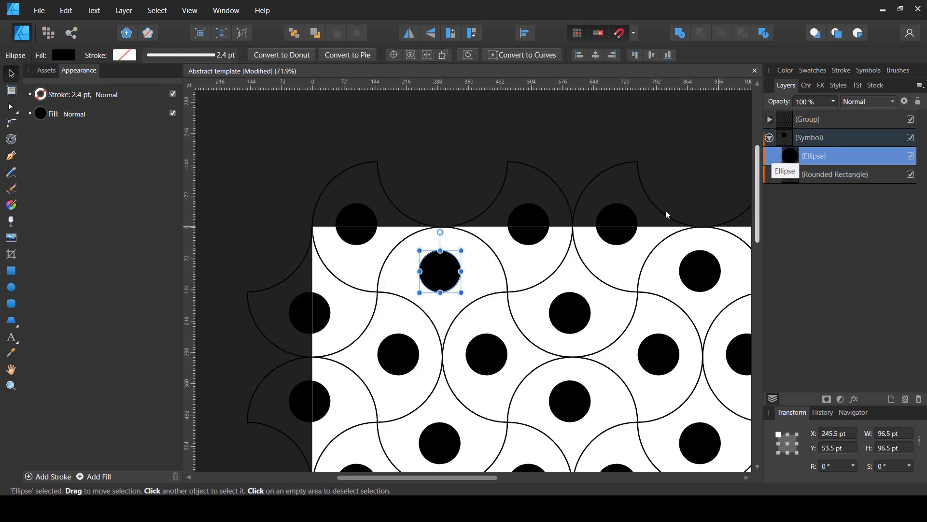
{"action": "left_click_drag", "start_coordinate": [441, 292], "coordinate": [439, 340]}
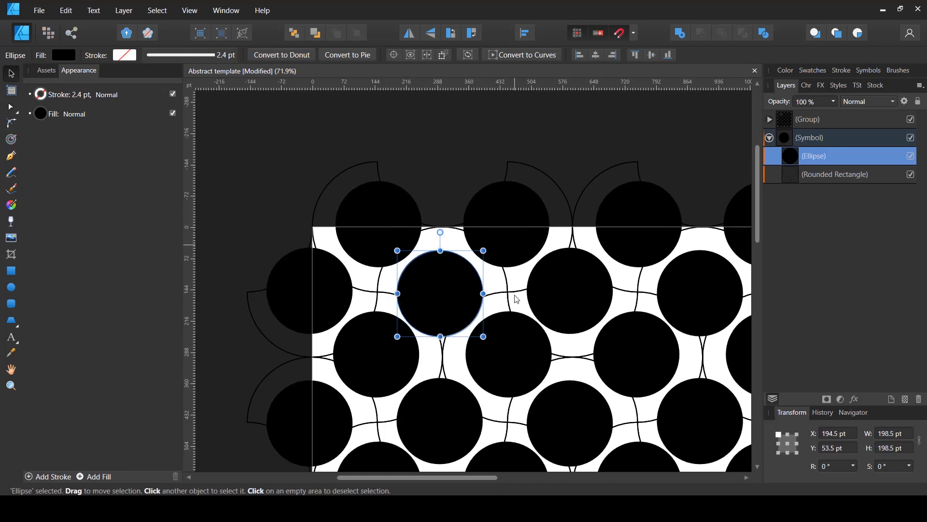
{"action": "scroll", "coordinate": [452, 280], "scroll_direction": "down", "scroll_amount": 4}
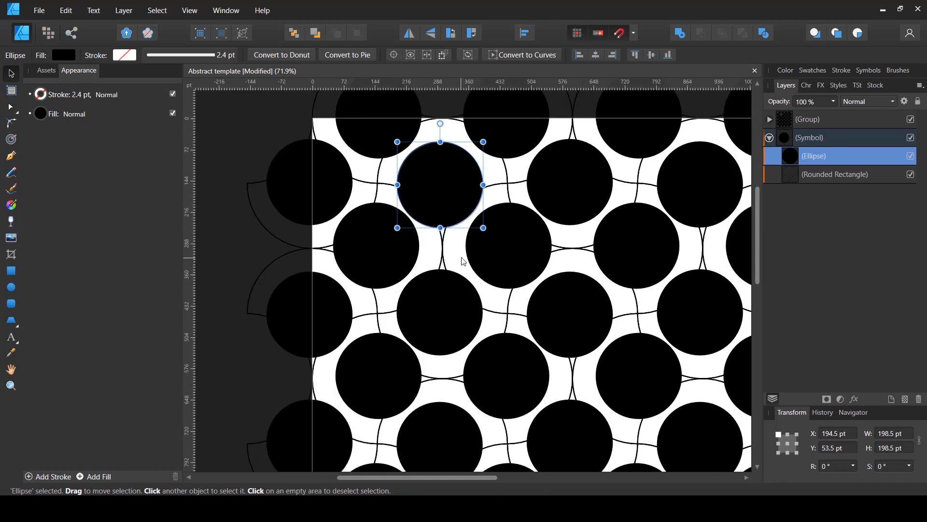
{"action": "scroll", "coordinate": [413, 260], "scroll_direction": "down", "scroll_amount": 2}
{"action": "scroll", "coordinate": [414, 261], "scroll_direction": "down", "scroll_amount": 1}
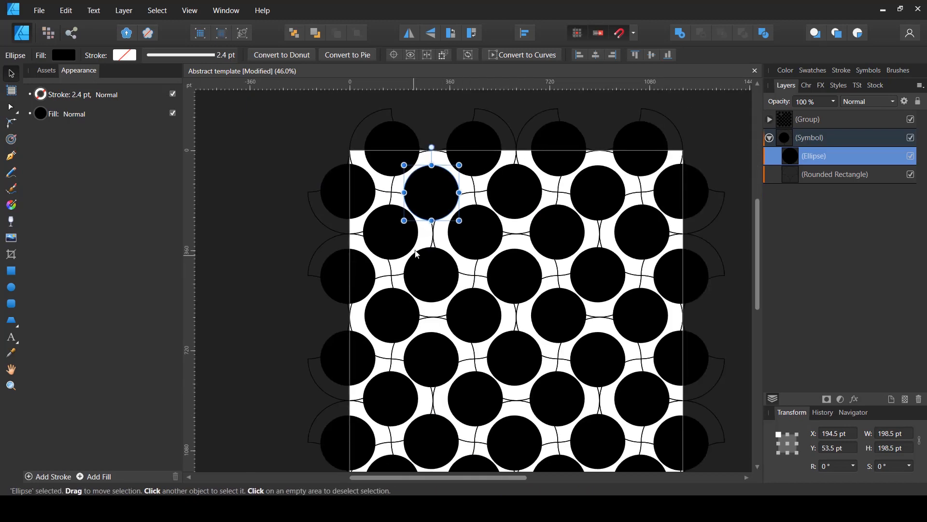
{"action": "scroll", "coordinate": [435, 165], "scroll_direction": "up", "scroll_amount": 4}
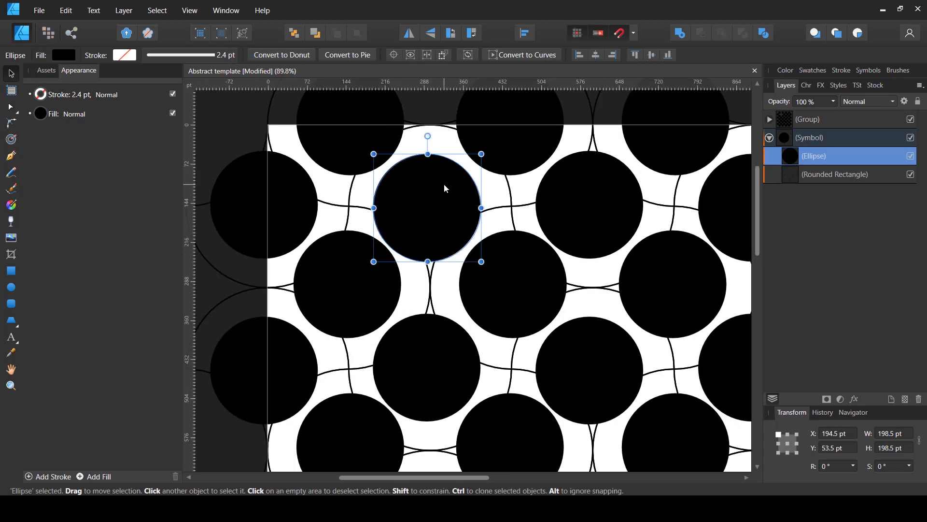
{"action": "scroll", "coordinate": [445, 183], "scroll_direction": "up", "scroll_amount": 3}
Swap the circle's fill and stroke, and make the stroke red with saturation 100 and lightness 45
{"action": "key", "text": "shift+x"}
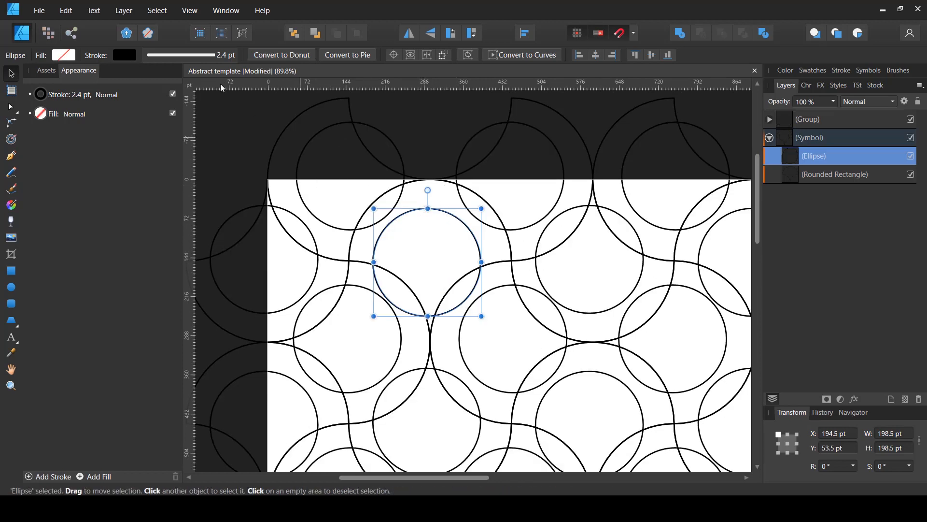
{"action": "left_click", "coordinate": [134, 55]}
{"action": "left_click", "coordinate": [136, 128]}
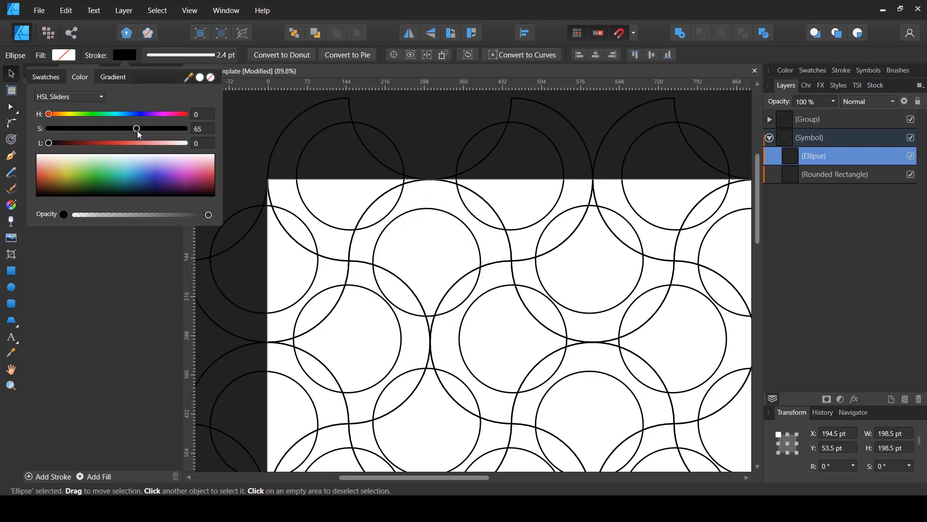
{"action": "left_click", "coordinate": [101, 143]}
{"action": "left_click_drag", "start_coordinate": [144, 129], "coordinate": [185, 129]}
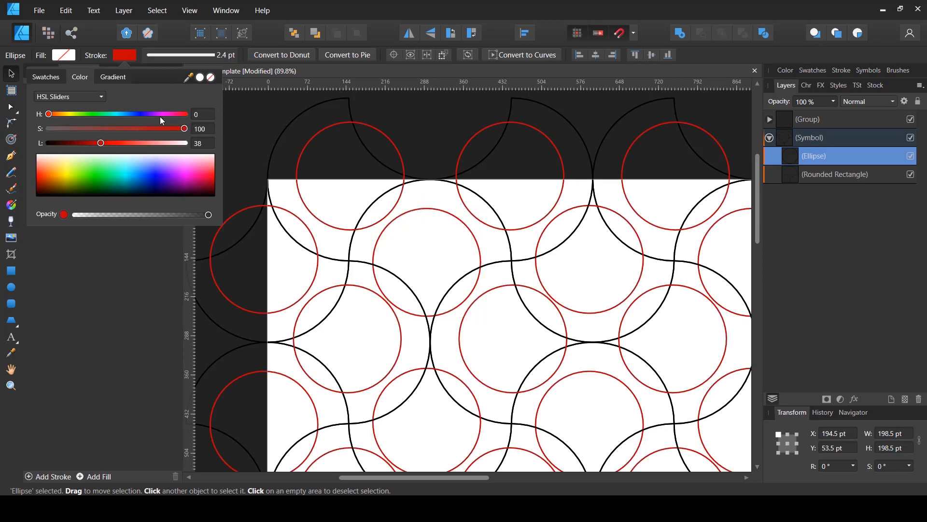
{"action": "left_click_drag", "start_coordinate": [123, 114], "coordinate": [188, 114]}
{"action": "left_click", "coordinate": [110, 143]}
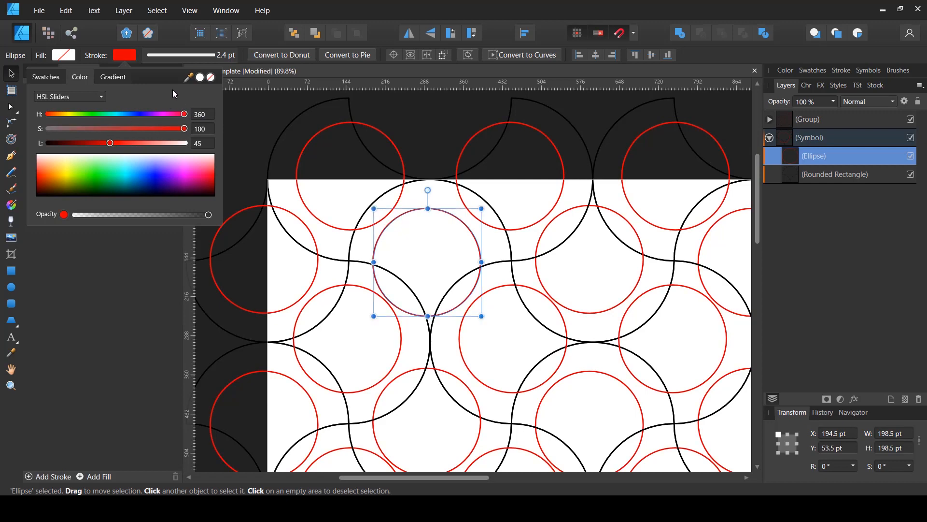
Set the circle's stroke width to 21.6 pt and shift its stroke colour to pinkish red, hue 341
{"action": "left_click", "coordinate": [180, 53]}
{"action": "left_click", "coordinate": [181, 54]}
{"action": "mouse_move", "coordinate": [174, 98]}
{"action": "left_mouse_down"}
{"action": "mouse_move", "coordinate": [186, 97]}
{"action": "mouse_move", "coordinate": [180, 144]}
{"action": "left_mouse_up"}
{"action": "left_click", "coordinate": [125, 55]}
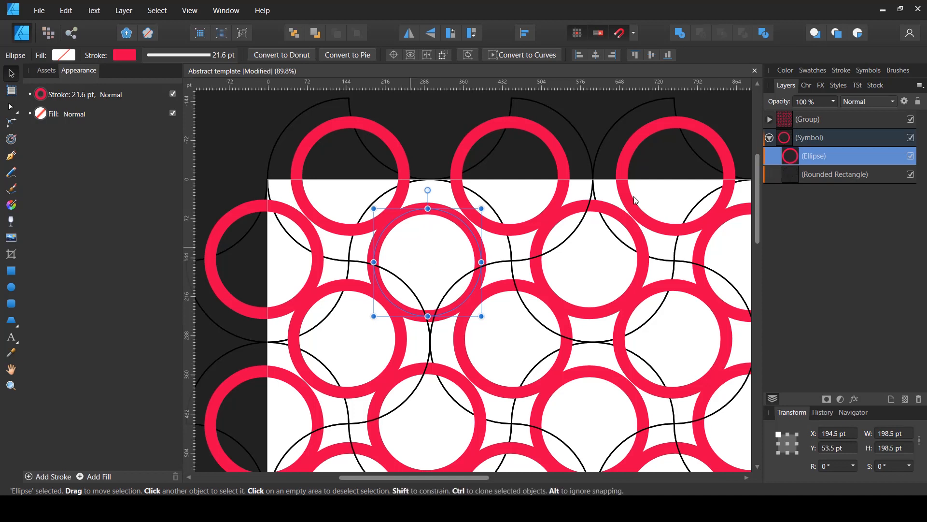
Clip the circle inside the symbol's rounded rectangle and resize it to about 251.1 × 273.3 pt at X 173.2 pt, Y 26.7 pt
{"action": "left_click_drag", "start_coordinate": [791, 157], "coordinate": [811, 185]}
{"action": "left_click_drag", "start_coordinate": [428, 317], "coordinate": [429, 348]}
{"action": "left_click_drag", "start_coordinate": [466, 232], "coordinate": [466, 218]}
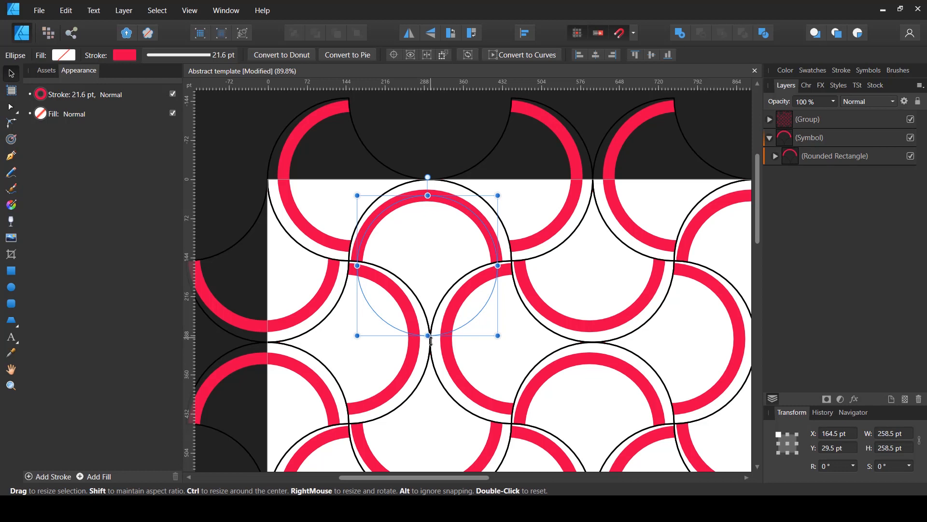
{"action": "left_click_drag", "start_coordinate": [430, 341], "coordinate": [430, 335]}
{"action": "left_click_drag", "start_coordinate": [497, 265], "coordinate": [486, 265]}
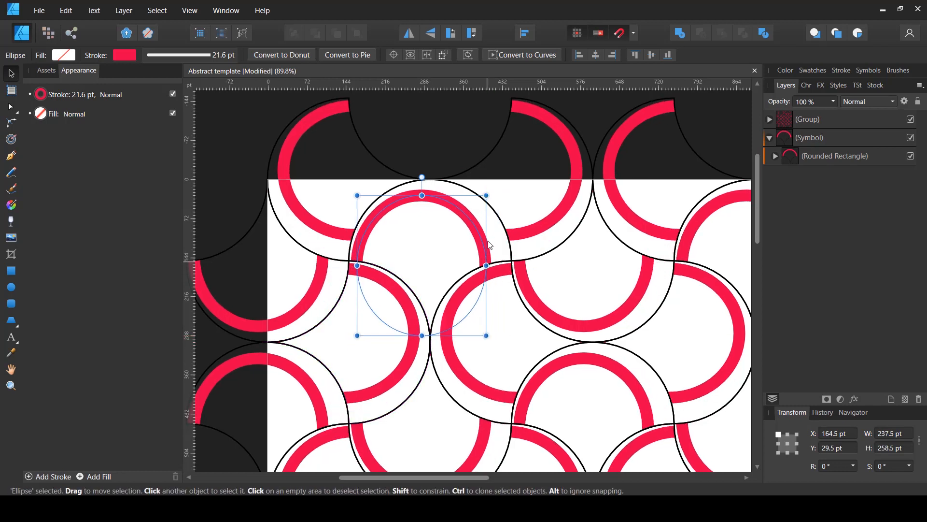
{"action": "left_click_drag", "start_coordinate": [478, 233], "coordinate": [484, 230]}
{"action": "left_click_drag", "start_coordinate": [430, 334], "coordinate": [428, 345]}
Duplicate the clipped ellipse and reshape the copy to about 192.9 × 273.3 pt at X 202.3 pt, Y 72 pt
{"action": "scroll", "coordinate": [425, 304], "scroll_direction": "down", "scroll_amount": 3}
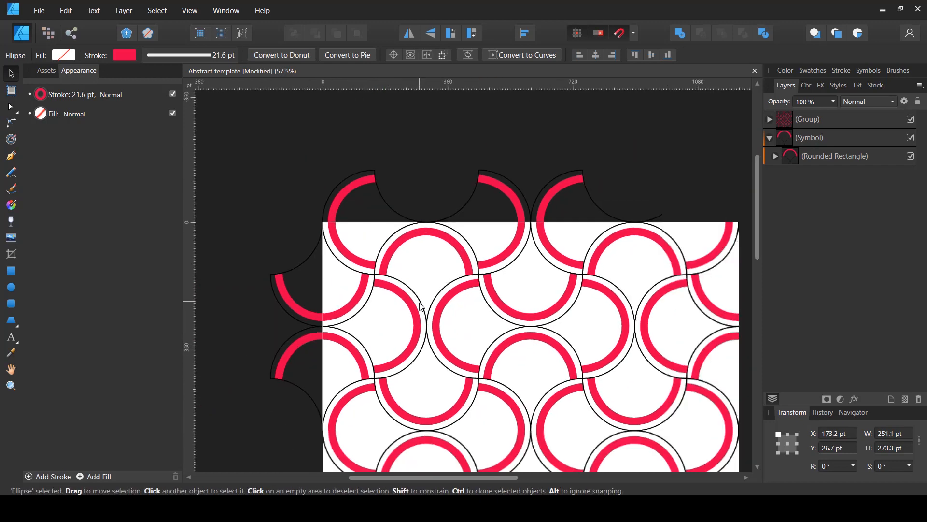
{"action": "scroll", "coordinate": [459, 310], "scroll_direction": "down", "scroll_amount": 2}
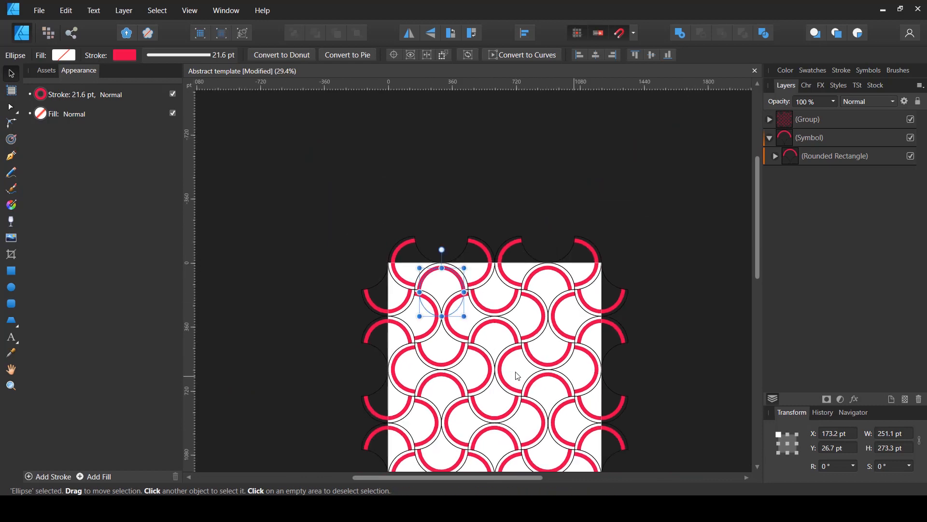
{"action": "scroll", "coordinate": [490, 330], "scroll_direction": "up", "scroll_amount": 5}
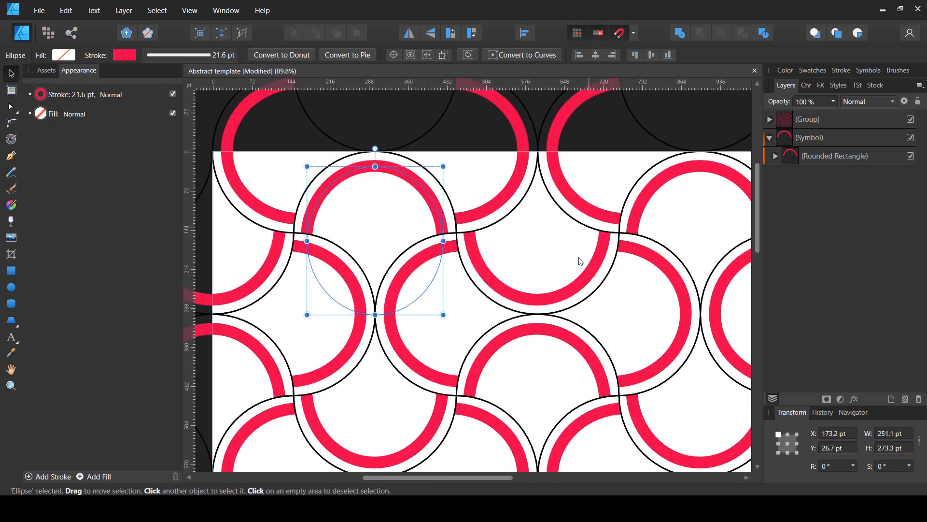
{"action": "left_click", "coordinate": [785, 159]}
{"action": "left_click", "coordinate": [797, 177]}
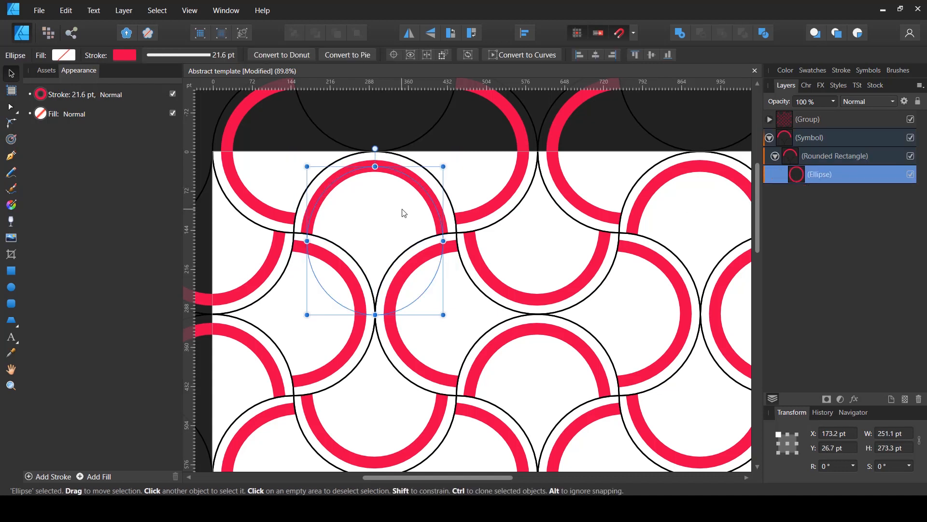
{"action": "key", "text": "ctrl+j"}
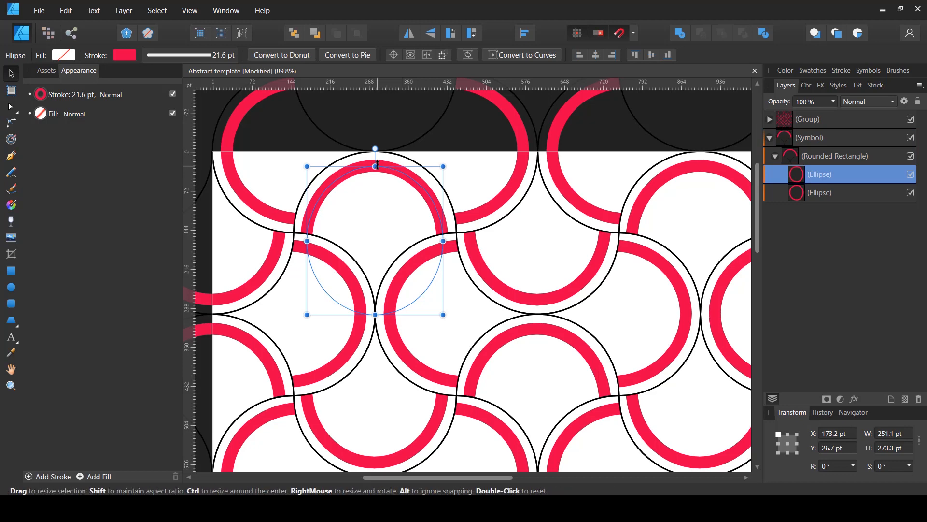
{"action": "left_click_drag", "start_coordinate": [375, 166], "coordinate": [376, 191]}
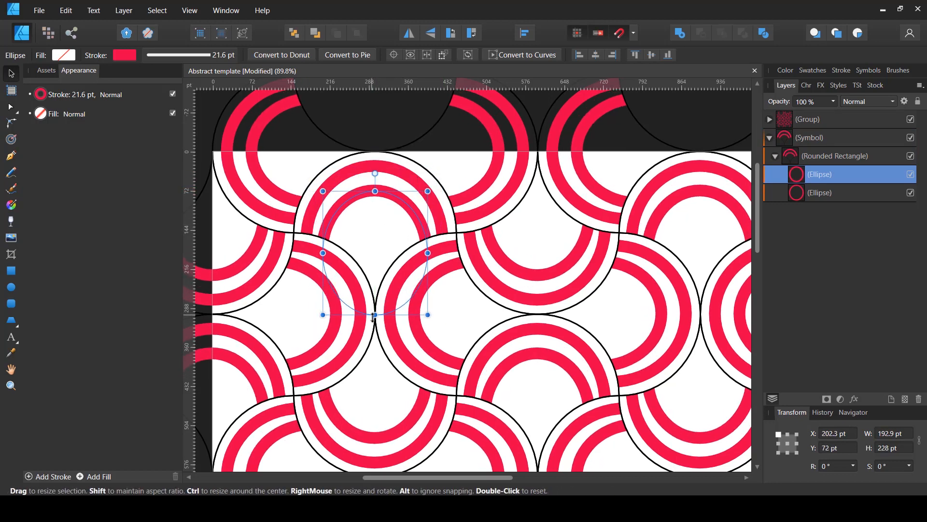
{"action": "left_click_drag", "start_coordinate": [377, 326], "coordinate": [377, 350]}
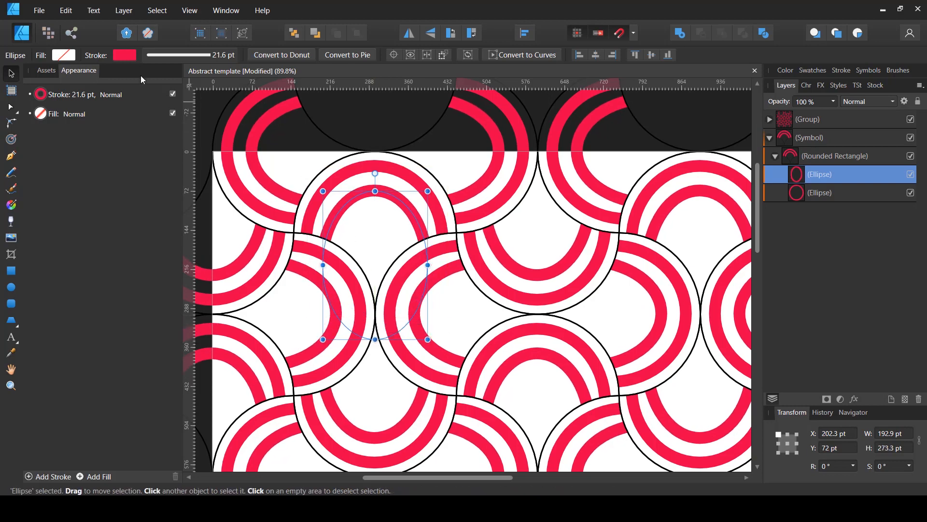
Set the inner ellipse's stroke width to 13.9 pt and its stroke colour to bright blue
{"action": "left_click", "coordinate": [168, 55]}
{"action": "left_click_drag", "start_coordinate": [182, 97], "coordinate": [179, 97]}
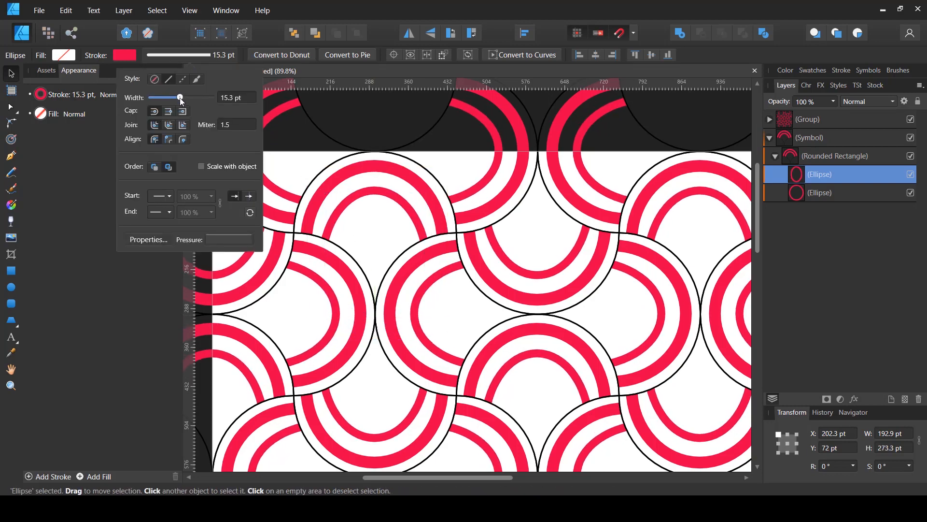
{"action": "left_click", "coordinate": [126, 55]}
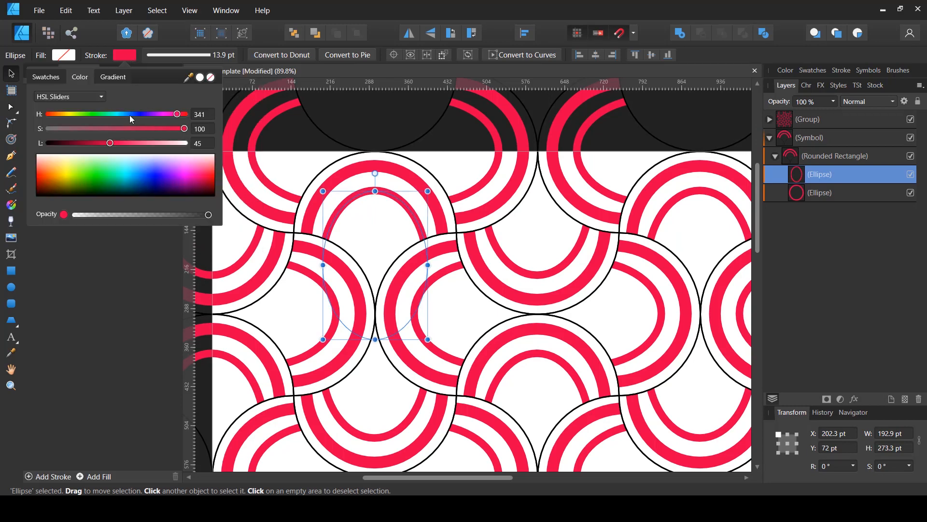
{"action": "left_click_drag", "start_coordinate": [132, 119], "coordinate": [124, 119]}
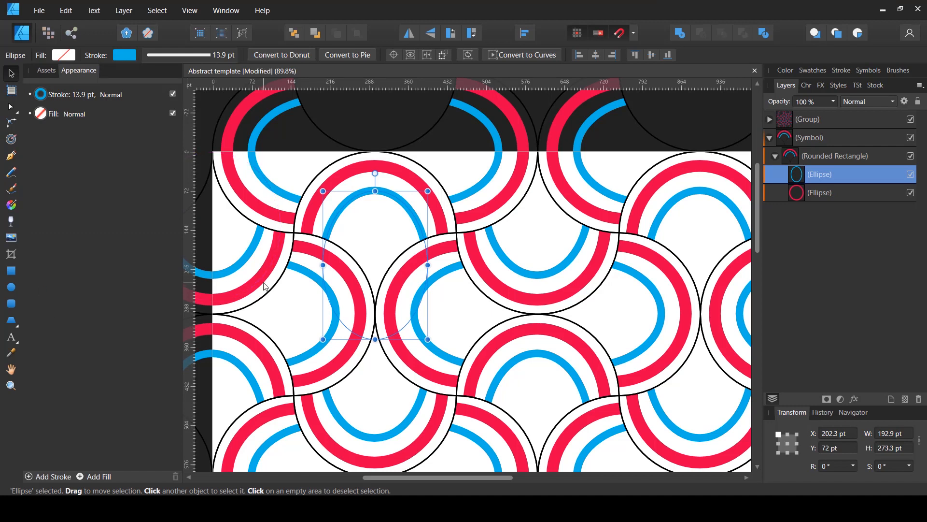
Activate the Pencil tool with nothing selected and set its stroke colour to bright yellow
{"action": "left_click", "coordinate": [11, 172]}
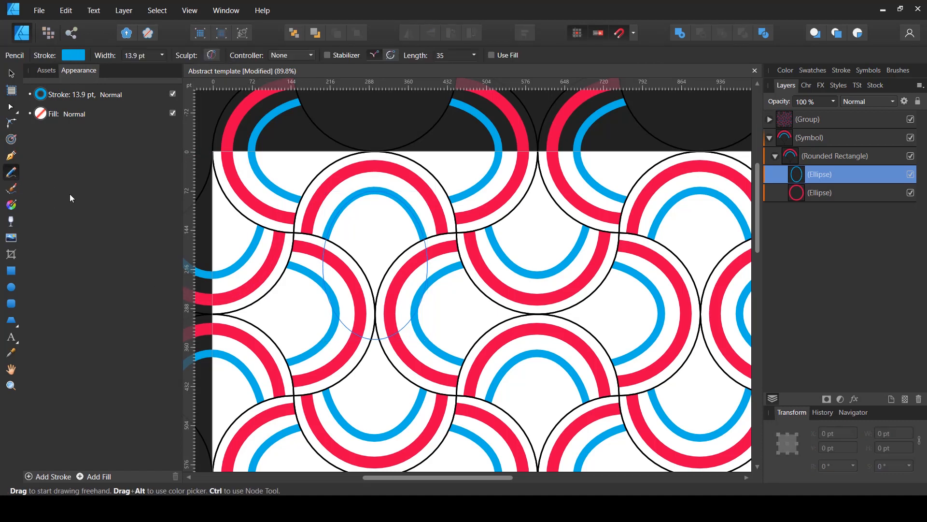
{"action": "left_click", "coordinate": [819, 235]}
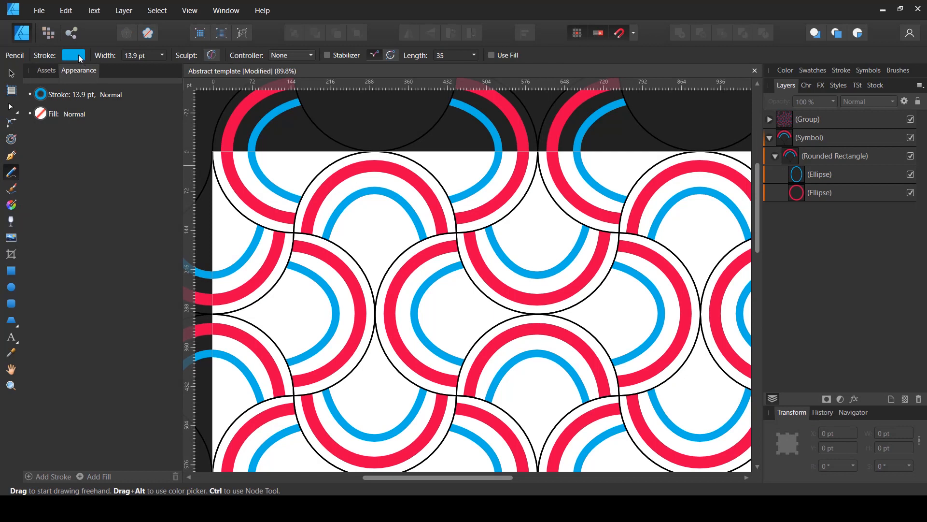
{"action": "left_click", "coordinate": [73, 55]}
{"action": "left_click_drag", "start_coordinate": [86, 114], "coordinate": [48, 114]}
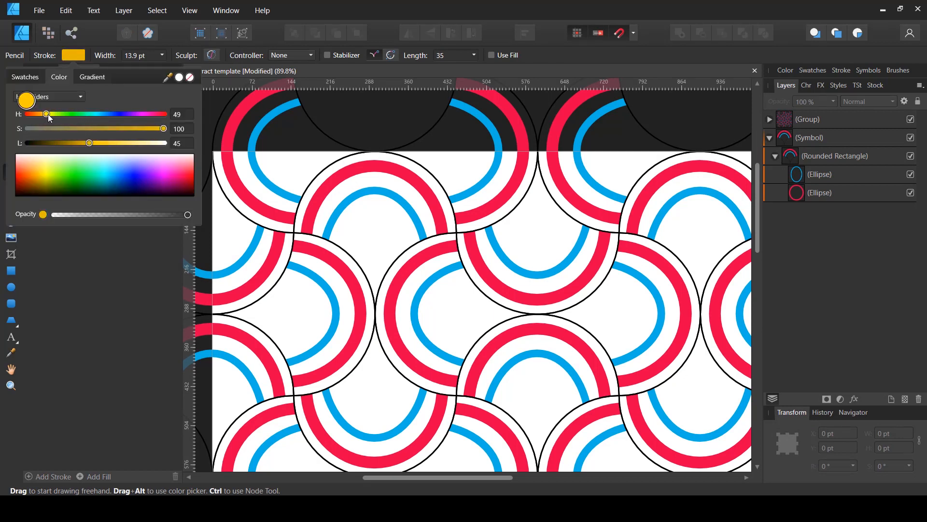
{"action": "left_click", "coordinate": [99, 142]}
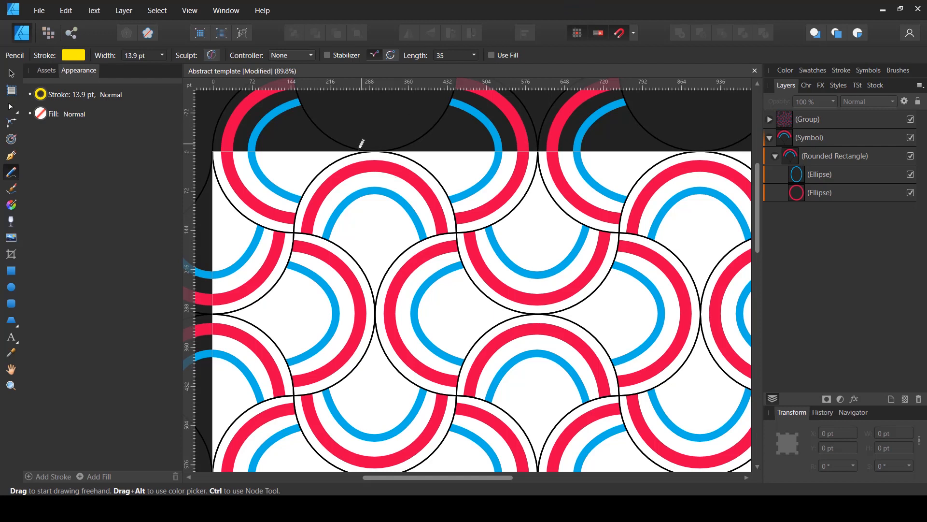
Draw a yellow freehand wavy line, a chevron below it and a small scribble at the fan's lower tip, above the clipped blue ellipse
{"action": "left_click", "coordinate": [800, 174]}
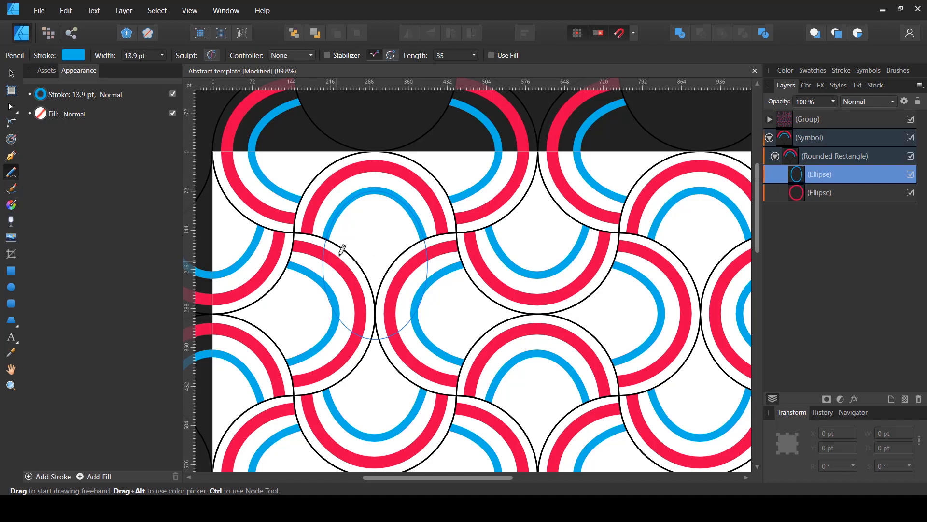
{"action": "mouse_move", "coordinate": [342, 247]}
{"action": "left_mouse_down"}
{"action": "mouse_move", "coordinate": [360, 237]}
{"action": "mouse_move", "coordinate": [377, 217]}
{"action": "mouse_move", "coordinate": [388, 232]}
{"action": "mouse_move", "coordinate": [402, 231]}
{"action": "mouse_move", "coordinate": [420, 254]}
{"action": "left_mouse_up"}
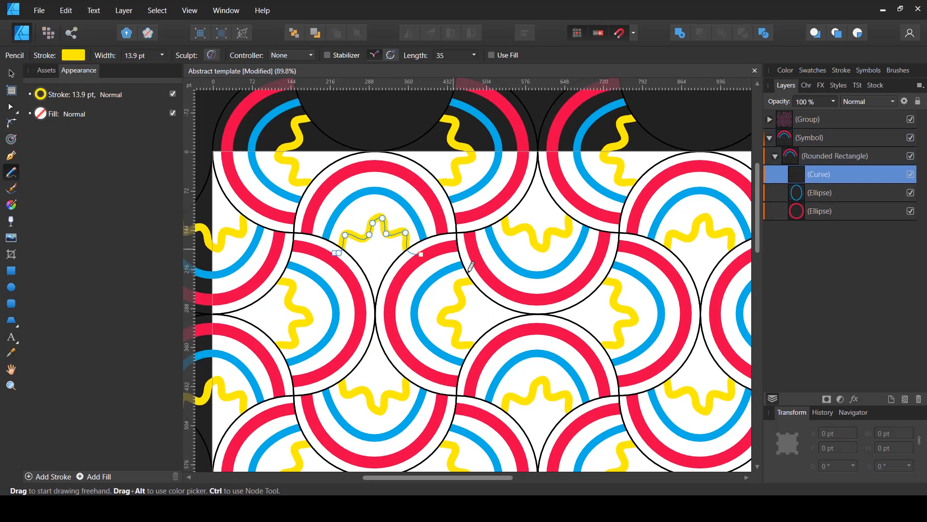
{"action": "mouse_move", "coordinate": [361, 266]}
{"action": "left_mouse_down"}
{"action": "mouse_move", "coordinate": [375, 249]}
{"action": "mouse_move", "coordinate": [400, 284]}
{"action": "left_mouse_up"}
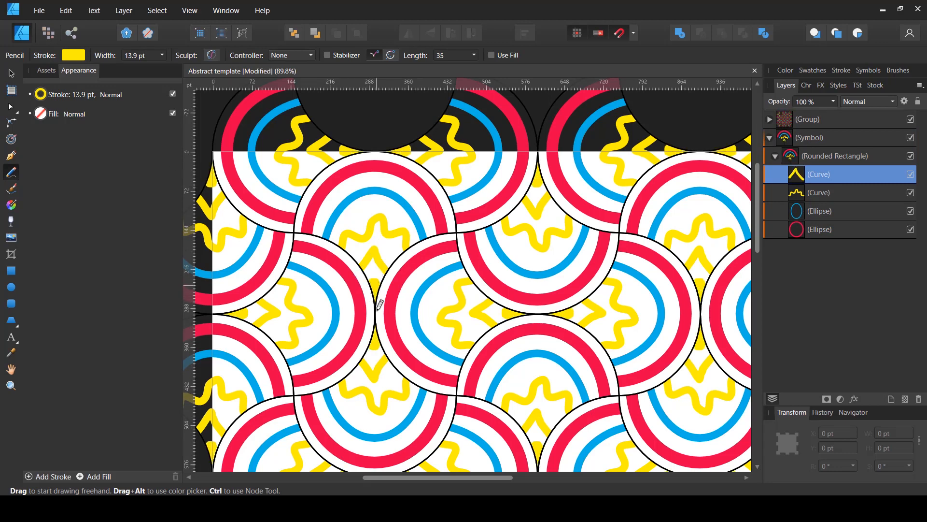
{"action": "mouse_move", "coordinate": [372, 294]}
{"action": "left_mouse_down"}
{"action": "mouse_move", "coordinate": [381, 279]}
{"action": "mouse_move", "coordinate": [375, 309]}
{"action": "left_mouse_up"}
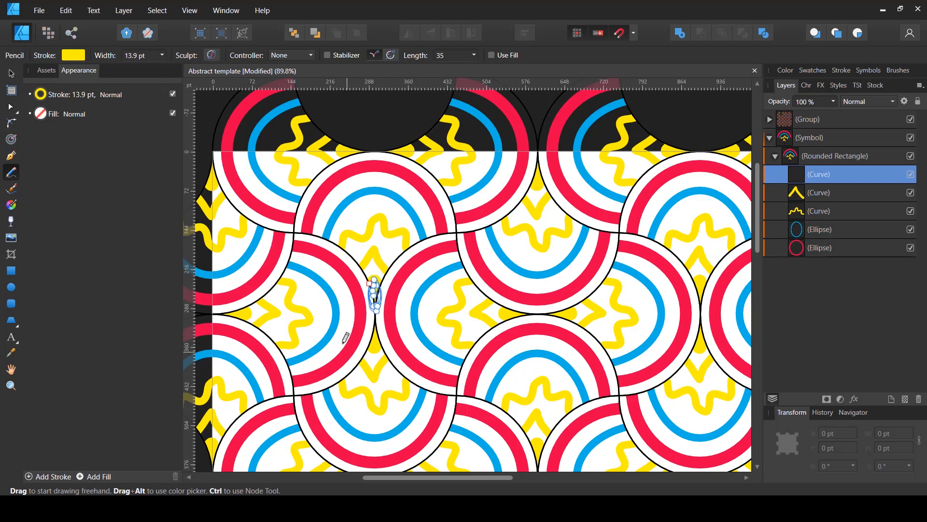
Fill the rounded rectangle inside the symbol with solid black
{"action": "scroll", "coordinate": [465, 236], "scroll_direction": "down", "scroll_amount": 5}
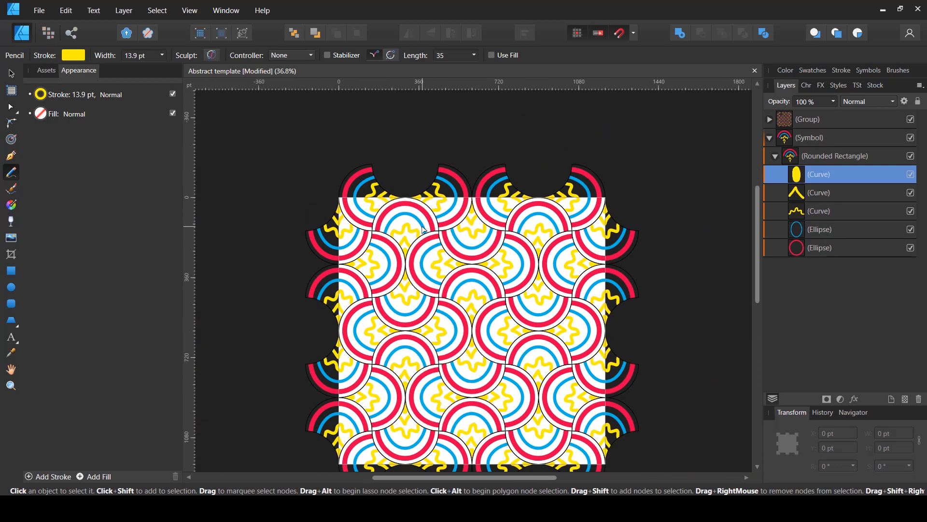
{"action": "left_click", "coordinate": [11, 73]}
{"action": "left_click", "coordinate": [660, 293]}
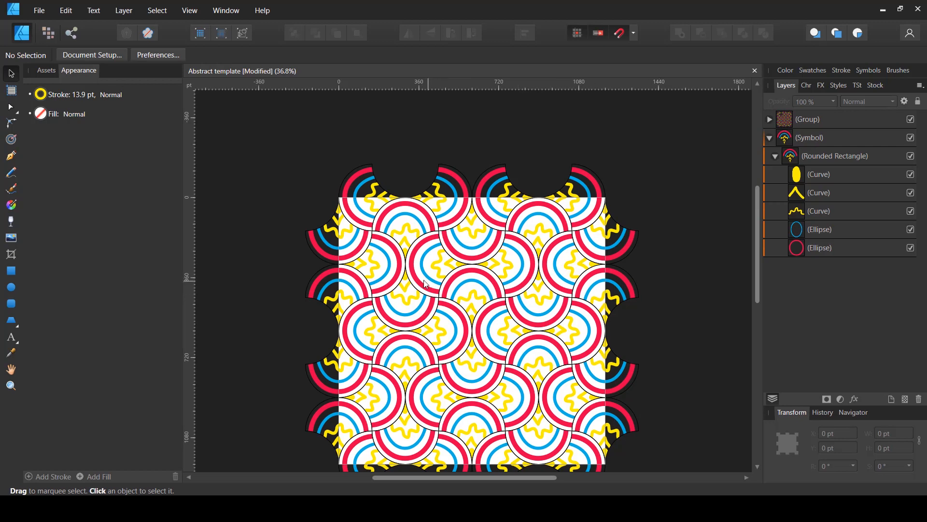
{"action": "scroll", "coordinate": [521, 281], "scroll_direction": "up", "scroll_amount": 2}
{"action": "left_click", "coordinate": [797, 161]}
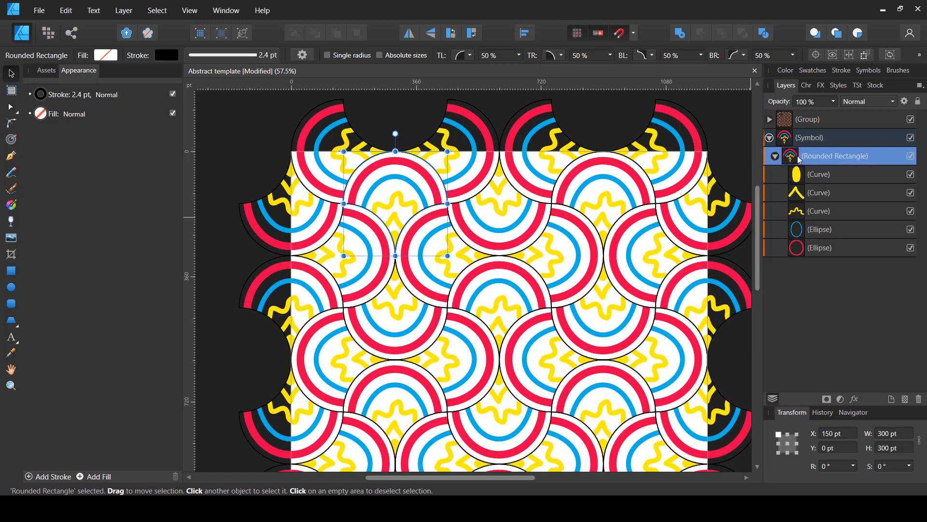
{"action": "left_click", "coordinate": [112, 56]}
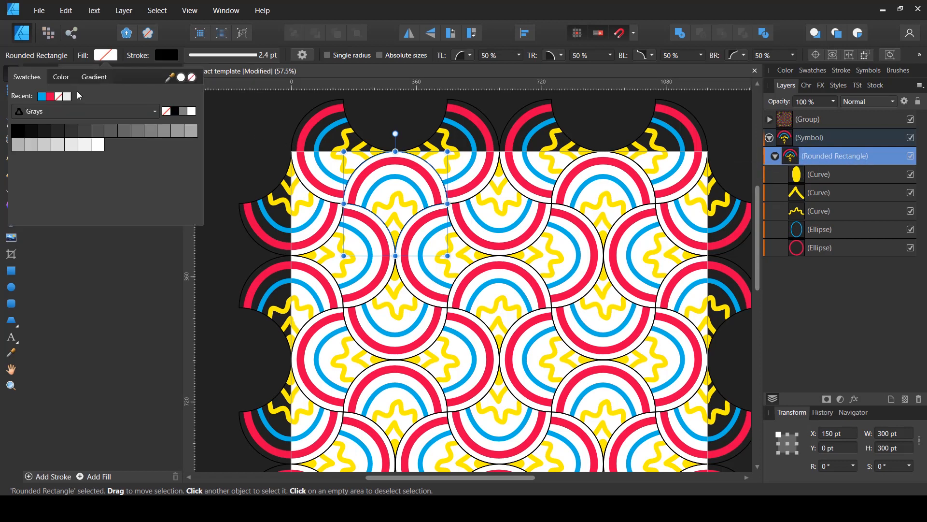
{"action": "left_click", "coordinate": [21, 134]}
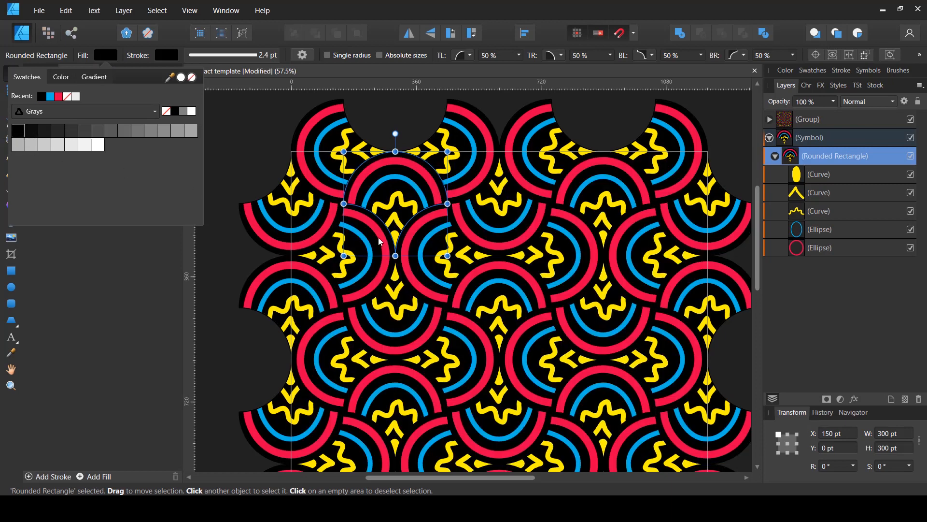
Remove the stroke from the symbol's rounded rectangle and clear the selection
{"action": "left_click", "coordinate": [165, 56]}
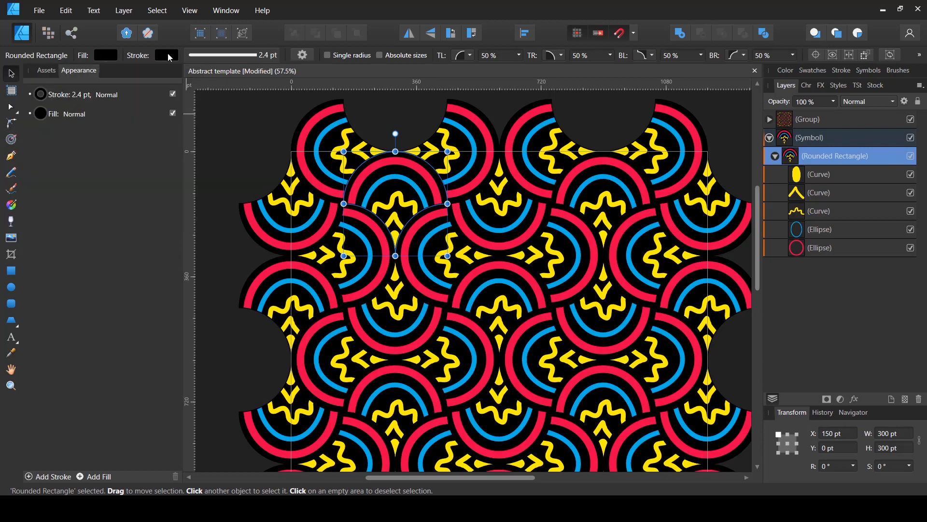
{"action": "left_click", "coordinate": [162, 58]}
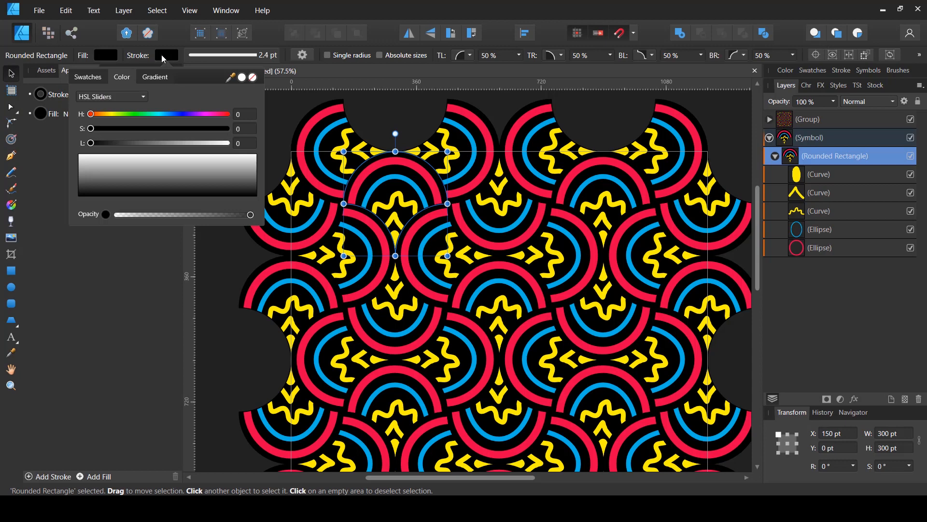
{"action": "left_click", "coordinate": [252, 78]}
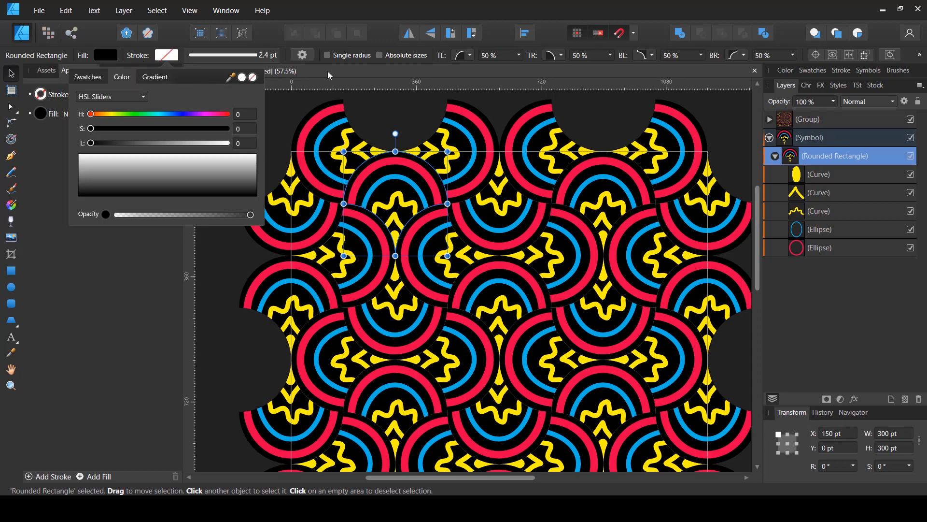
{"action": "left_click", "coordinate": [497, 101]}
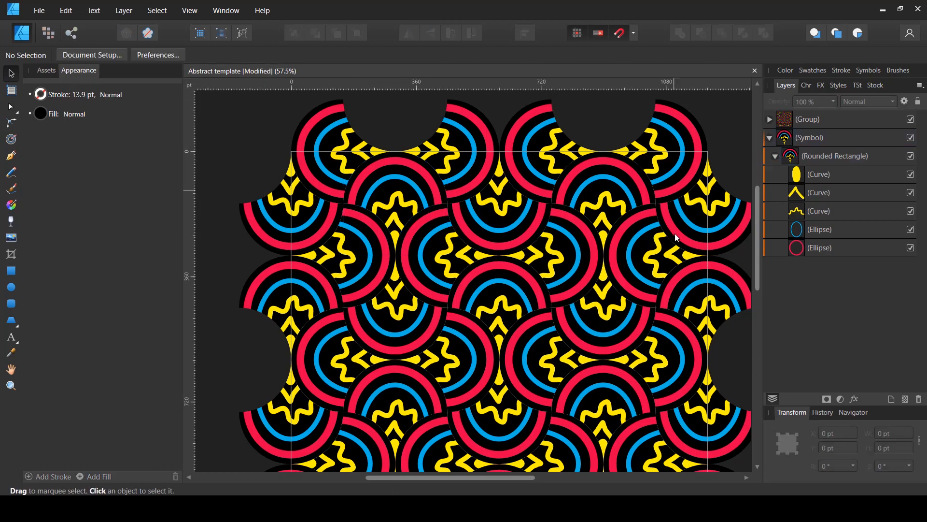
Inspect the seams between the fans, then swap the rounded rectangle's fill and stroke for a black outline with no fill
{"action": "scroll", "coordinate": [599, 327], "scroll_direction": "down", "scroll_amount": 2}
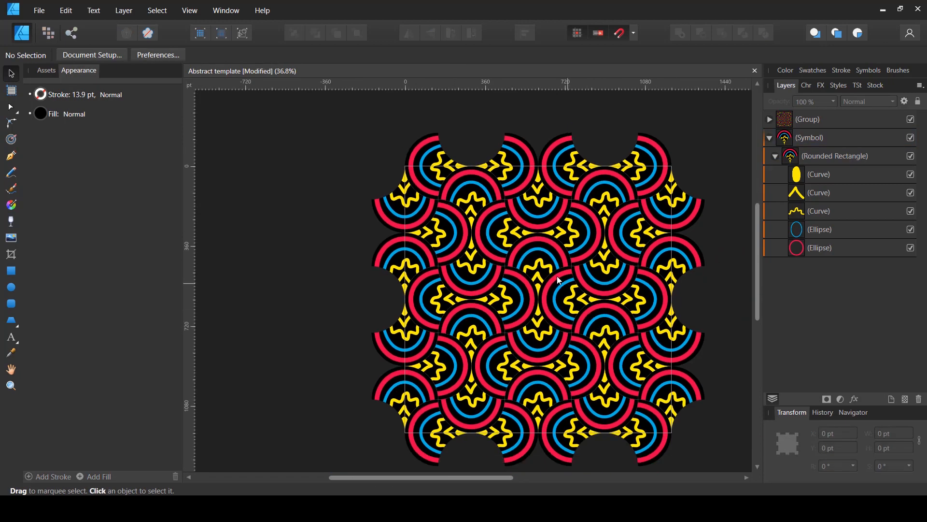
{"action": "scroll", "coordinate": [559, 280], "scroll_direction": "up", "scroll_amount": 5}
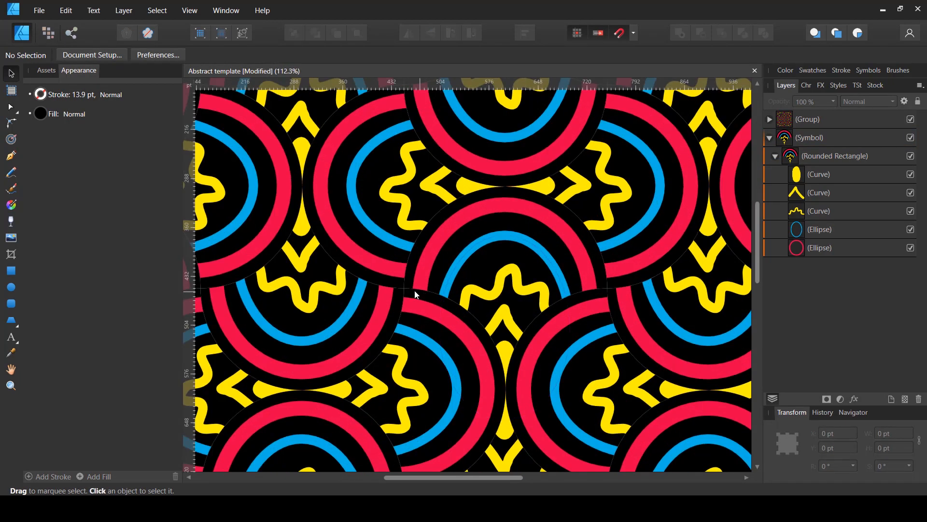
{"action": "scroll", "coordinate": [415, 293], "scroll_direction": "up", "scroll_amount": 3}
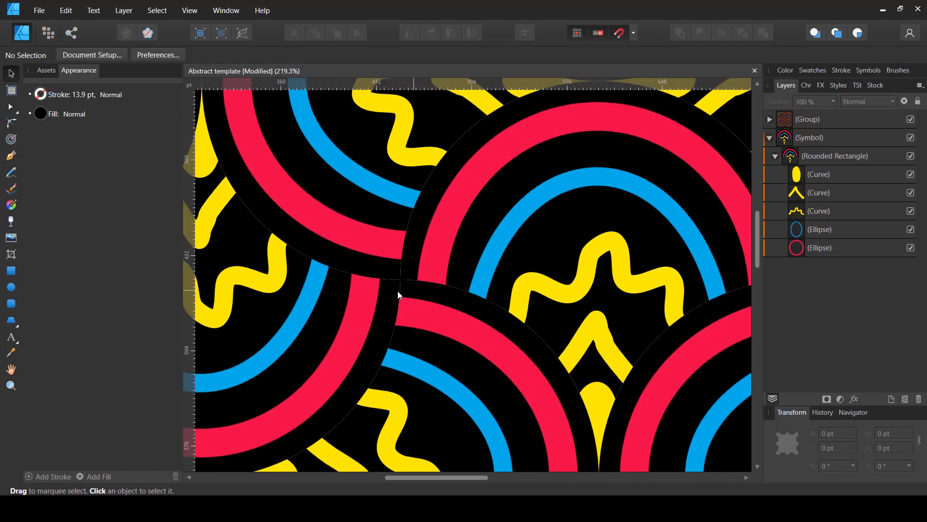
{"action": "scroll", "coordinate": [398, 284], "scroll_direction": "up", "scroll_amount": 2}
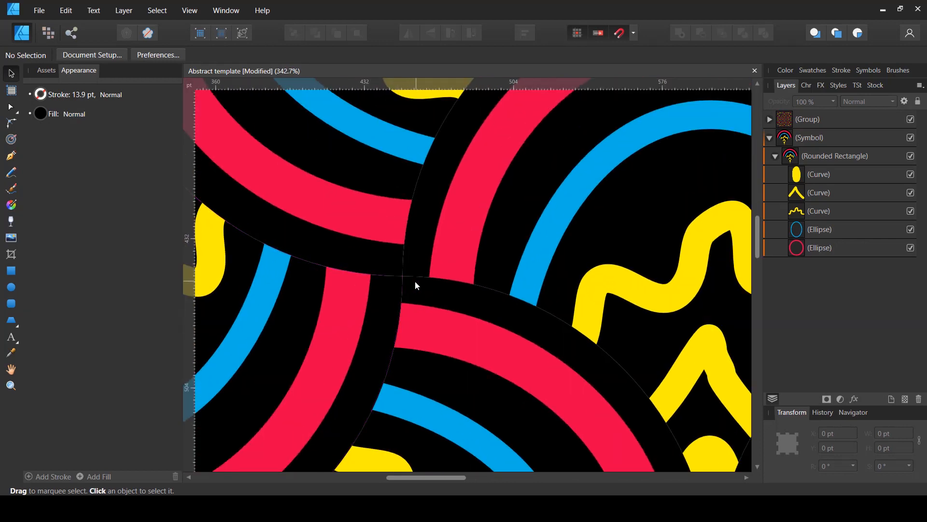
{"action": "scroll", "coordinate": [416, 285], "scroll_direction": "down", "scroll_amount": 9}
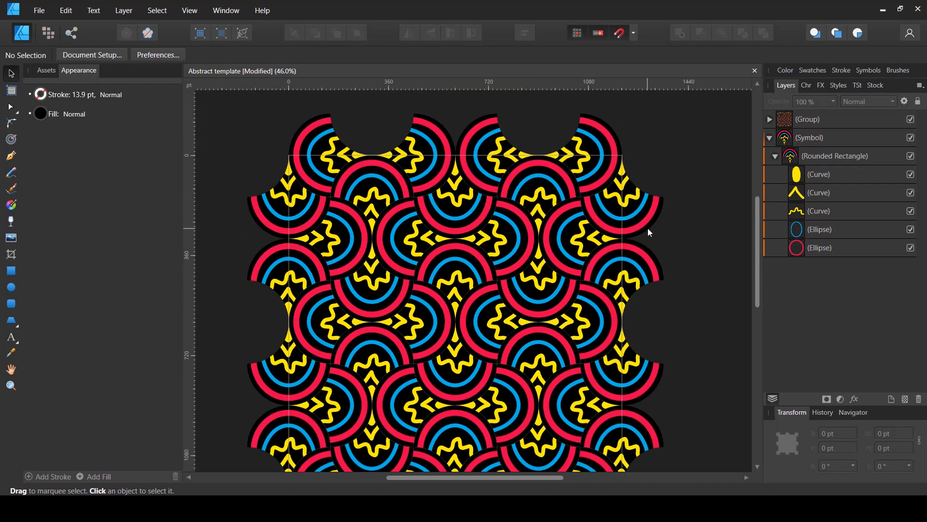
{"action": "left_click", "coordinate": [805, 156]}
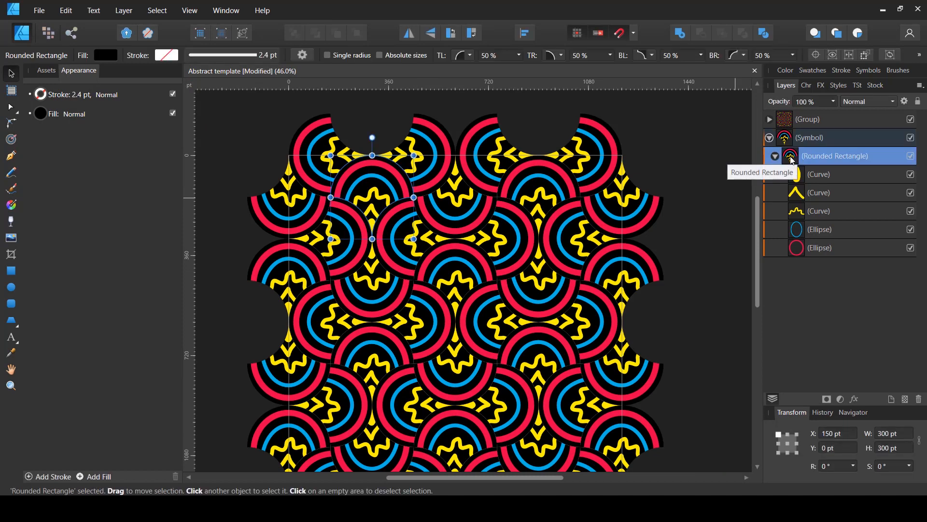
{"action": "key", "text": "shift+x"}
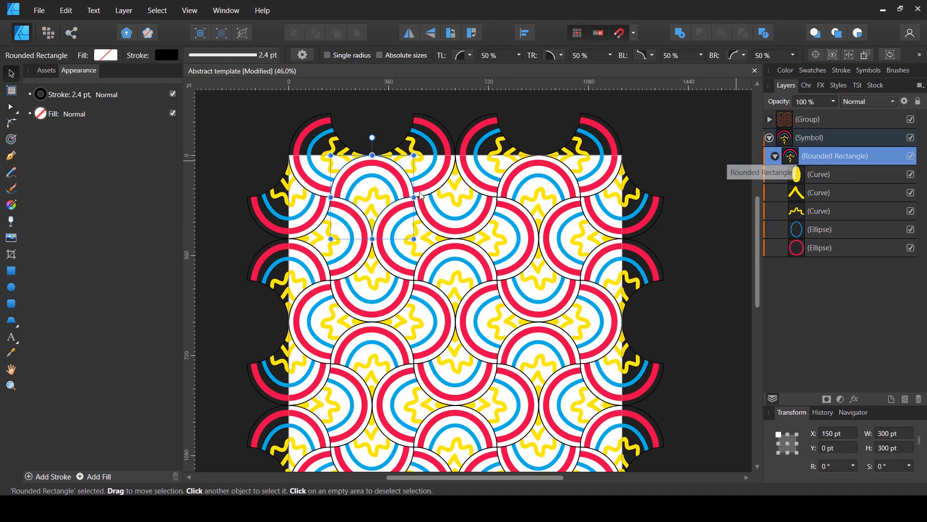
{"action": "left_click", "coordinate": [704, 242]}
Draw a background rectangle of about 1552.1 × 1472.6 pt around the whole pattern and move it to the bottom of the layer order
{"action": "scroll", "coordinate": [680, 227], "scroll_direction": "down", "scroll_amount": 1}
{"action": "scroll", "coordinate": [744, 268], "scroll_direction": "down", "scroll_amount": 2}
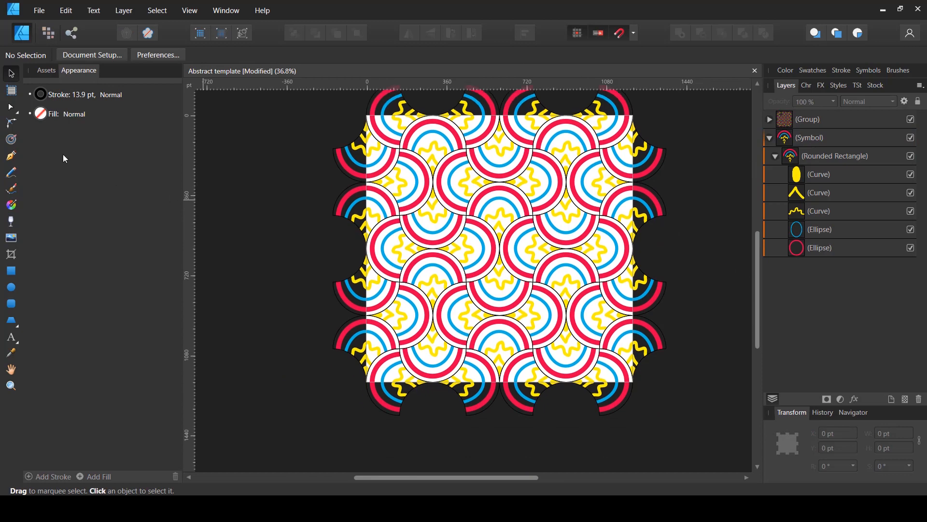
{"action": "left_click", "coordinate": [11, 272]}
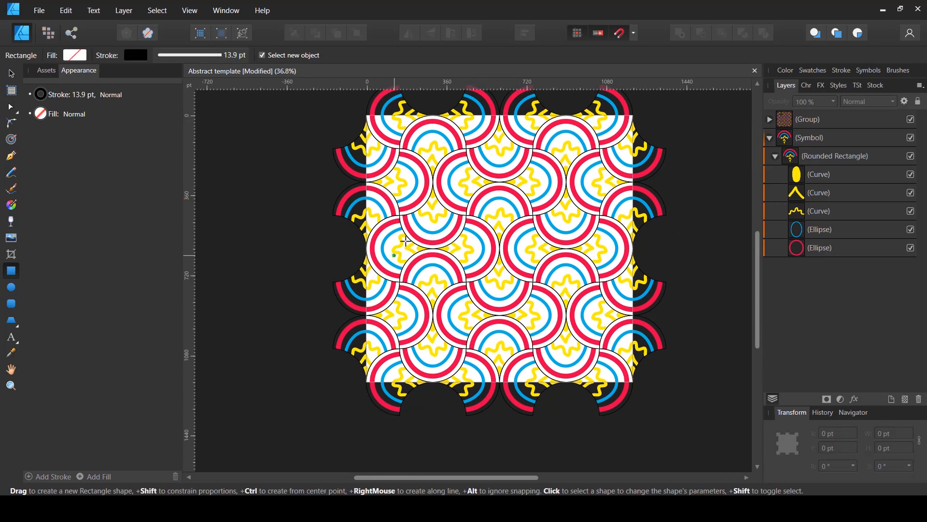
{"action": "scroll", "coordinate": [408, 239], "scroll_direction": "up", "scroll_amount": 1}
{"action": "left_click_drag", "start_coordinate": [333, 107], "coordinate": [679, 434]}
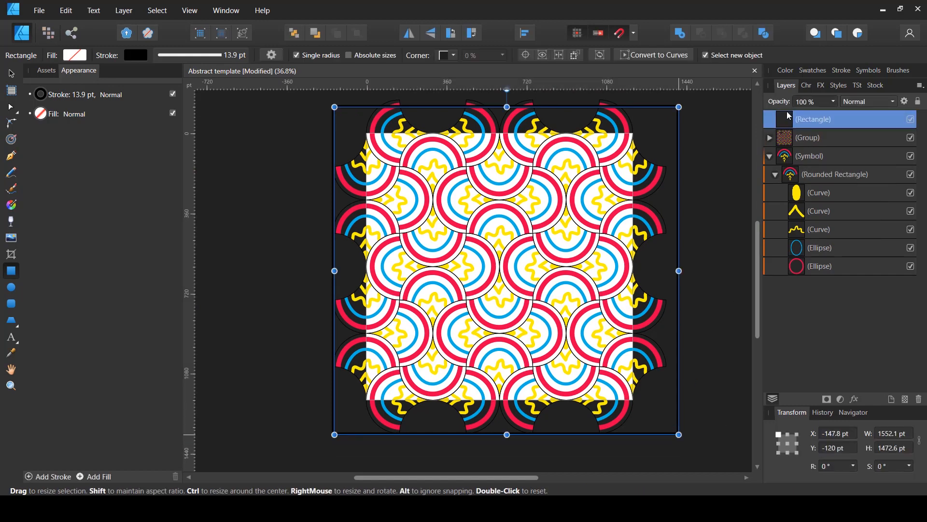
{"action": "left_click", "coordinate": [775, 175]}
{"action": "left_click_drag", "start_coordinate": [778, 146], "coordinate": [775, 183]}
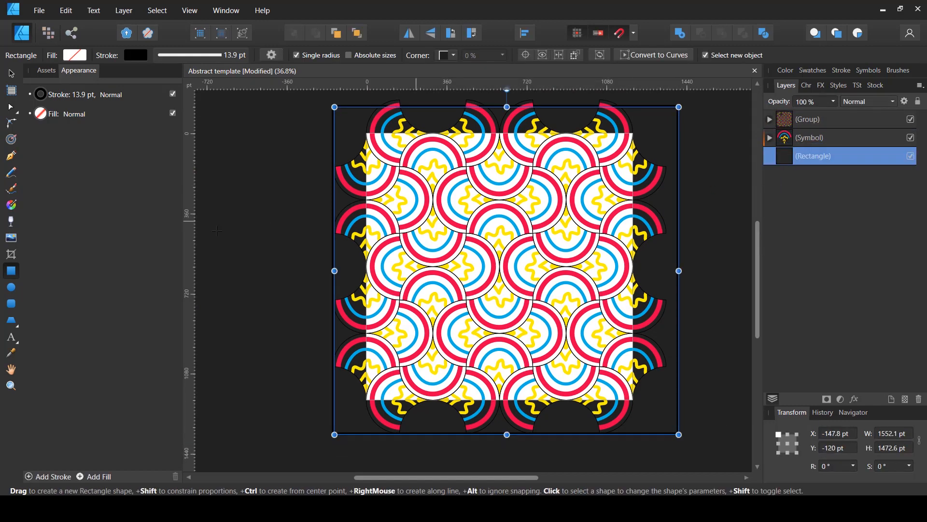
Swap the background rectangle's stroke and fill, then set the fill to dark navy with HSL 217, 69, 12
{"action": "key", "text": "shift+x"}
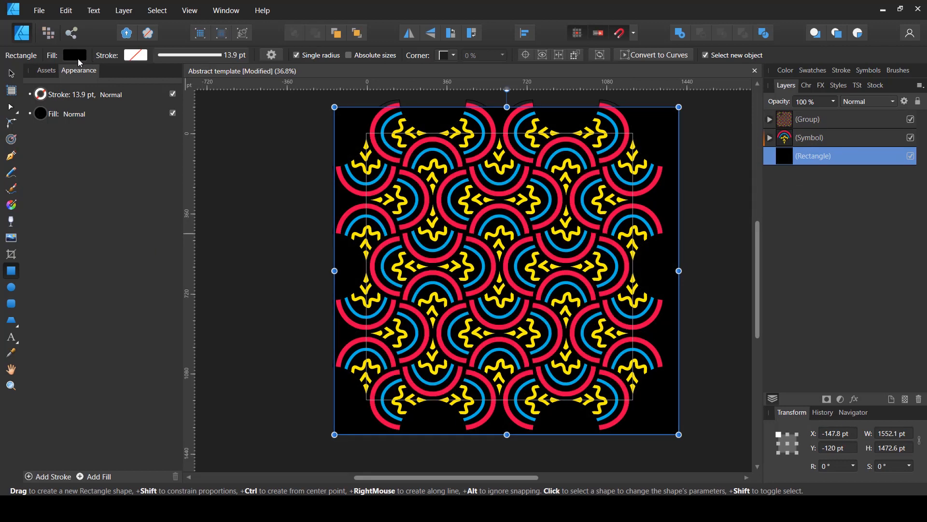
{"action": "left_click", "coordinate": [69, 56]}
{"action": "left_click", "coordinate": [110, 116]}
{"action": "left_click", "coordinate": [97, 128]}
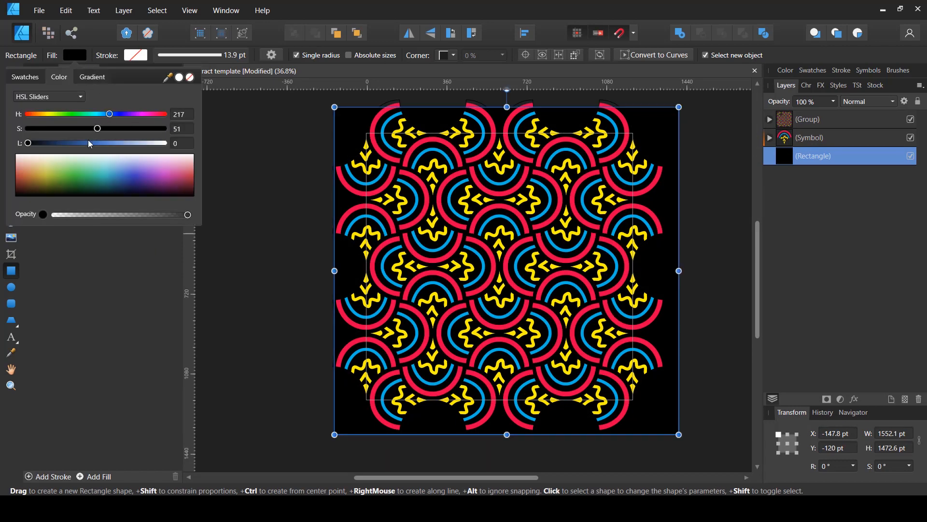
{"action": "left_click_drag", "start_coordinate": [88, 143], "coordinate": [54, 144]}
{"action": "left_click_drag", "start_coordinate": [104, 129], "coordinate": [121, 129]}
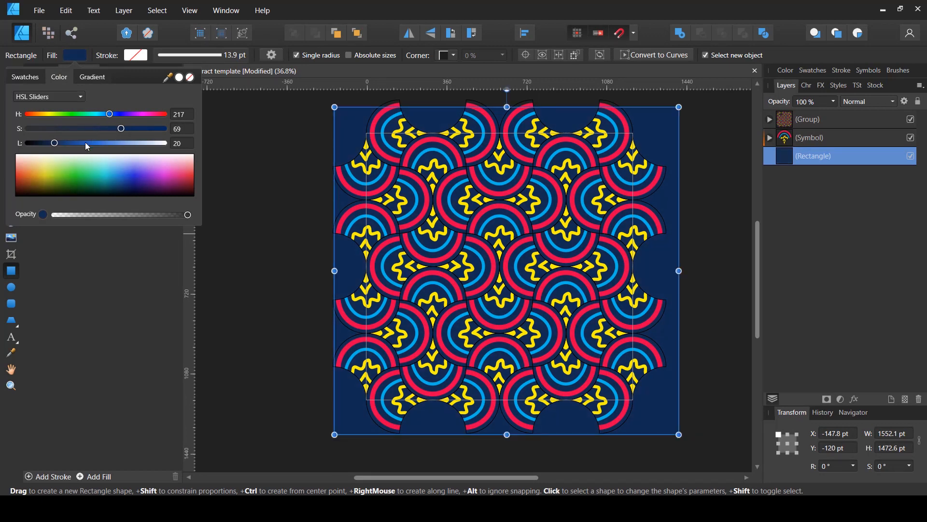
{"action": "left_click_drag", "start_coordinate": [57, 145], "coordinate": [50, 145]}
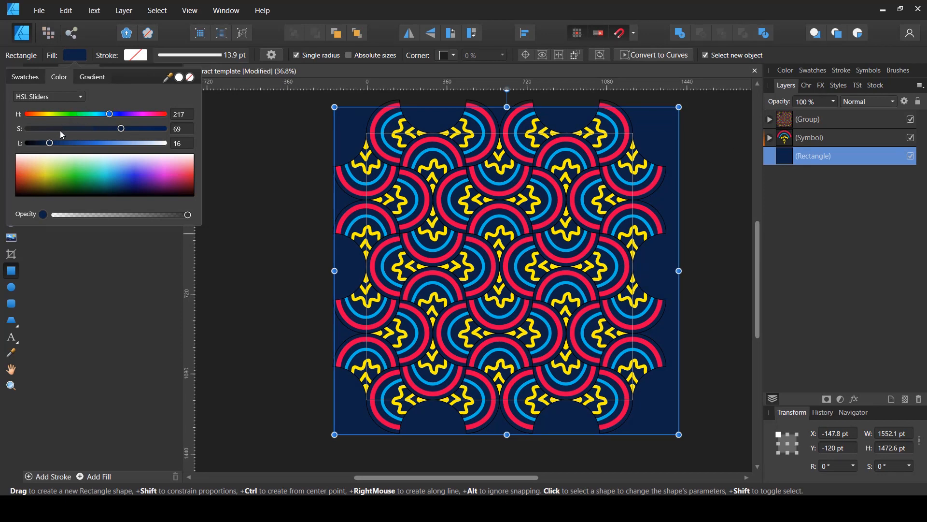
{"action": "left_click_drag", "start_coordinate": [47, 146], "coordinate": [44, 144]}
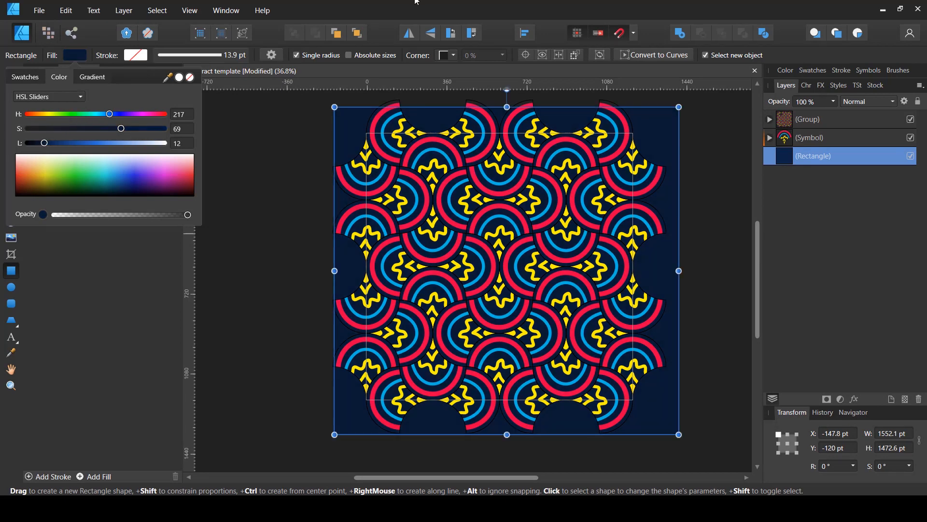
{"action": "left_click", "coordinate": [16, 77]}
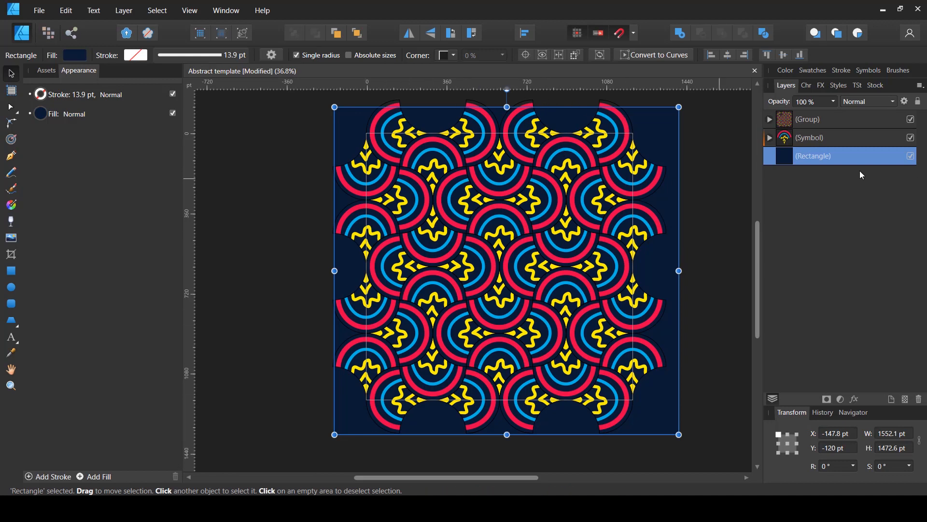
Set the stroke of the small scribble curve at the fan's lower tip inside the symbol to white
{"action": "left_click", "coordinate": [771, 138]}
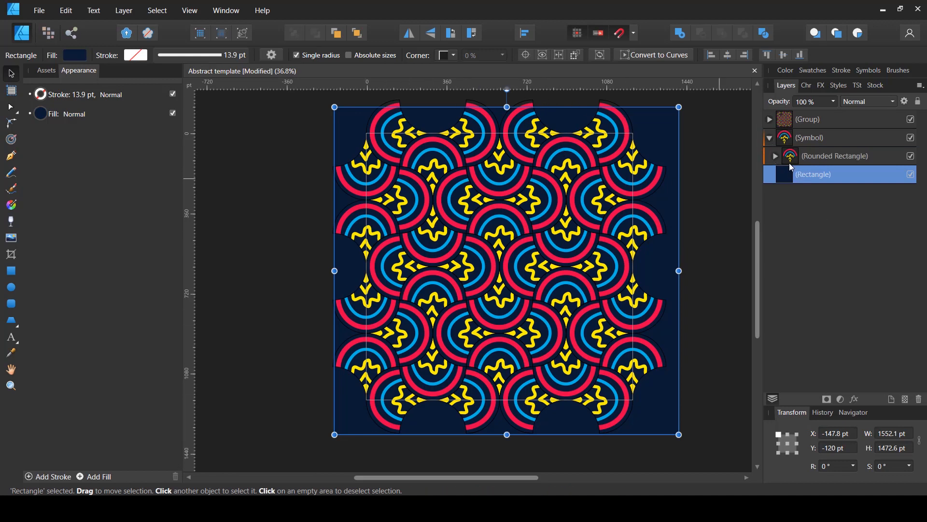
{"action": "left_click", "coordinate": [775, 156]}
{"action": "left_click", "coordinate": [808, 249]}
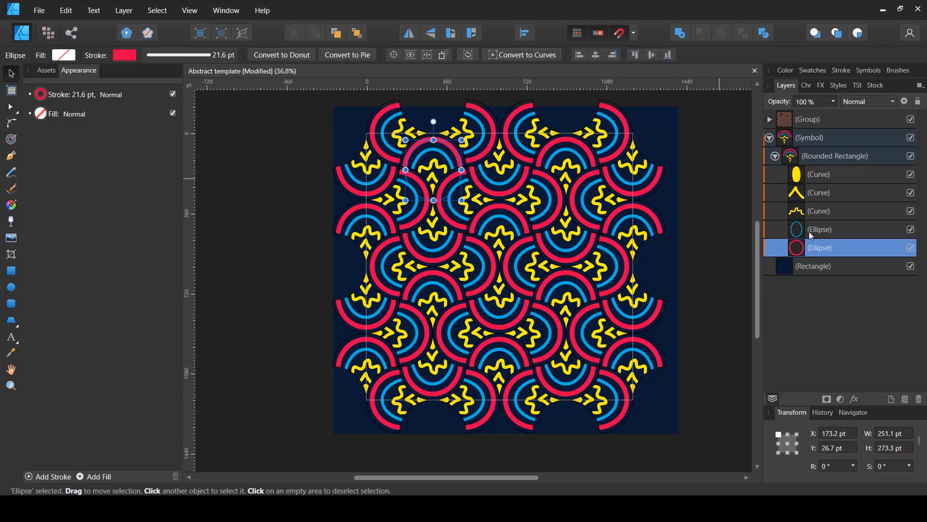
{"action": "left_click", "coordinate": [812, 231]}
{"action": "scroll", "coordinate": [441, 159], "scroll_direction": "up", "scroll_amount": 2}
{"action": "scroll", "coordinate": [439, 156], "scroll_direction": "up", "scroll_amount": 1}
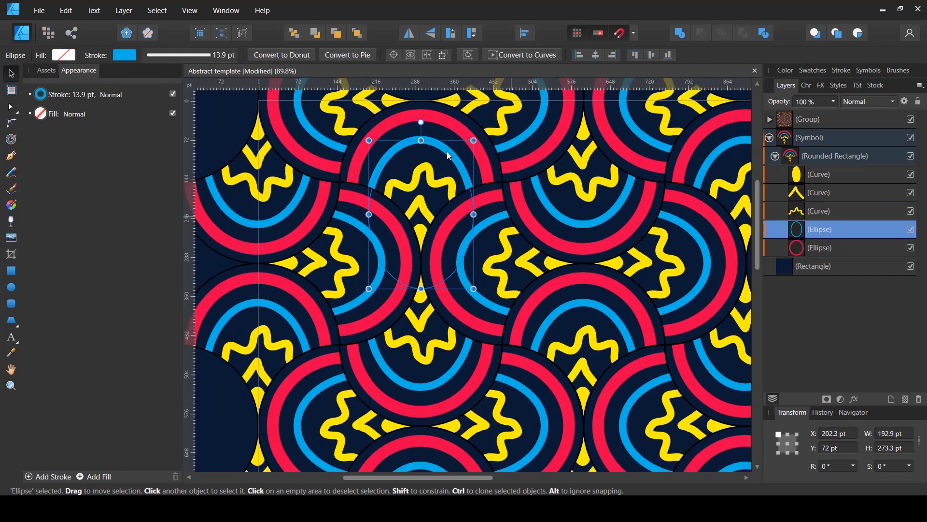
{"action": "left_click", "coordinate": [818, 174]}
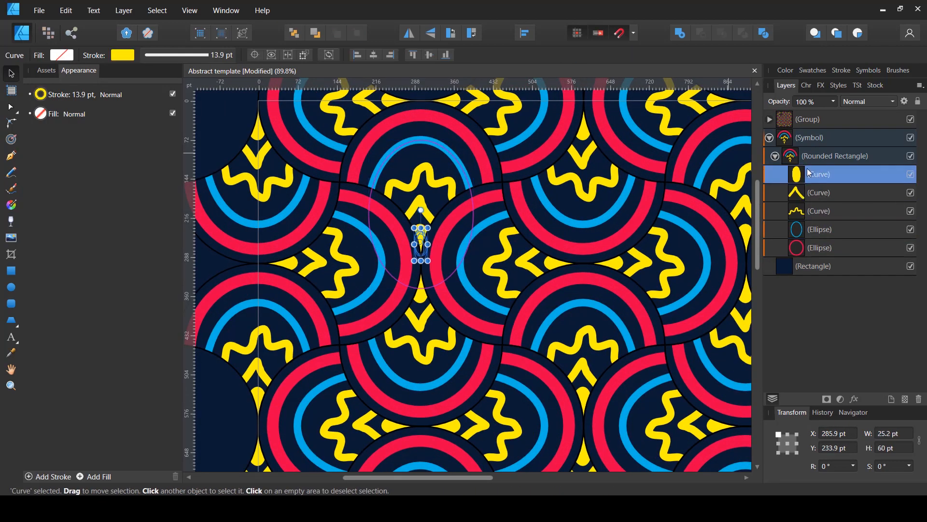
{"action": "left_click", "coordinate": [118, 56]}
{"action": "left_click_drag", "start_coordinate": [115, 143], "coordinate": [232, 147]}
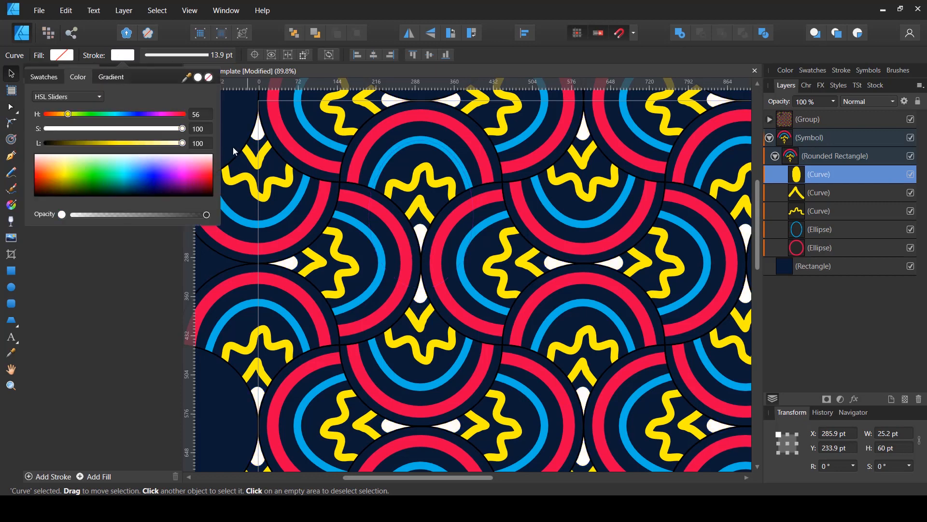
{"action": "left_click", "coordinate": [13, 287]}
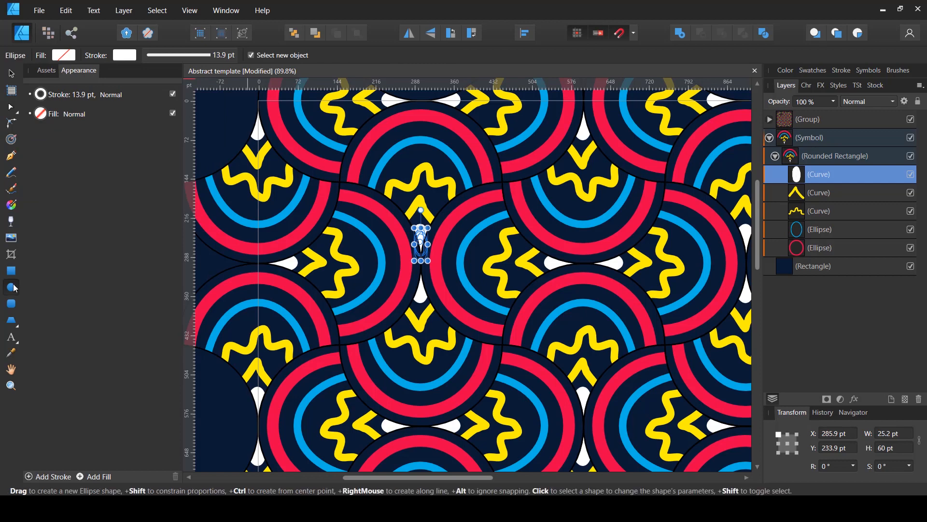
{"action": "left_click", "coordinate": [9, 323]}
{"action": "left_click", "coordinate": [9, 322]}
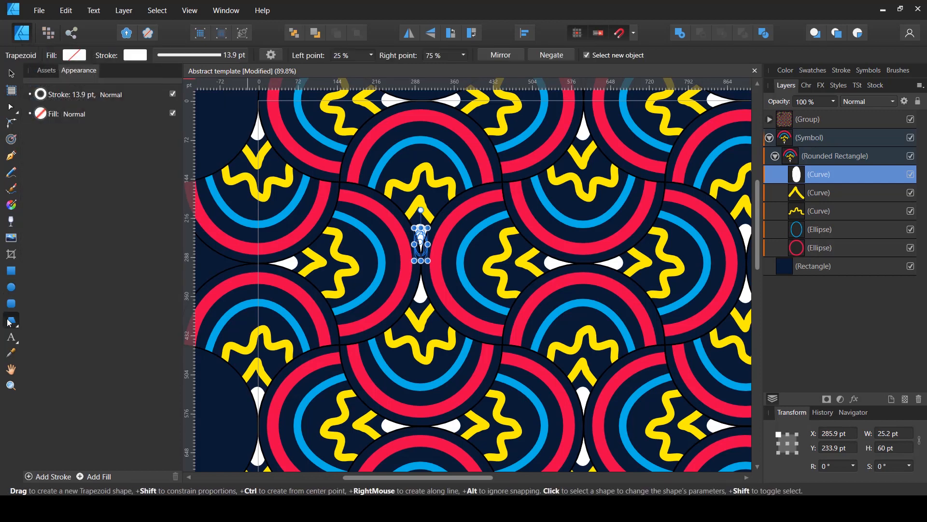
Add seven white 13.9 pt Pencil dots, evenly spaced along the band between the red and blue arcs inside the symbol
{"action": "left_click", "coordinate": [12, 172]}
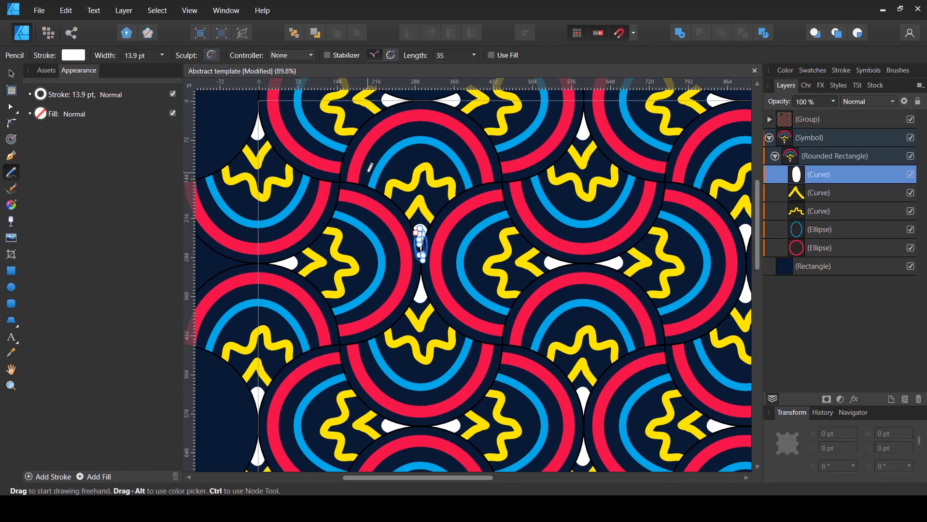
{"action": "left_click", "coordinate": [367, 167]}
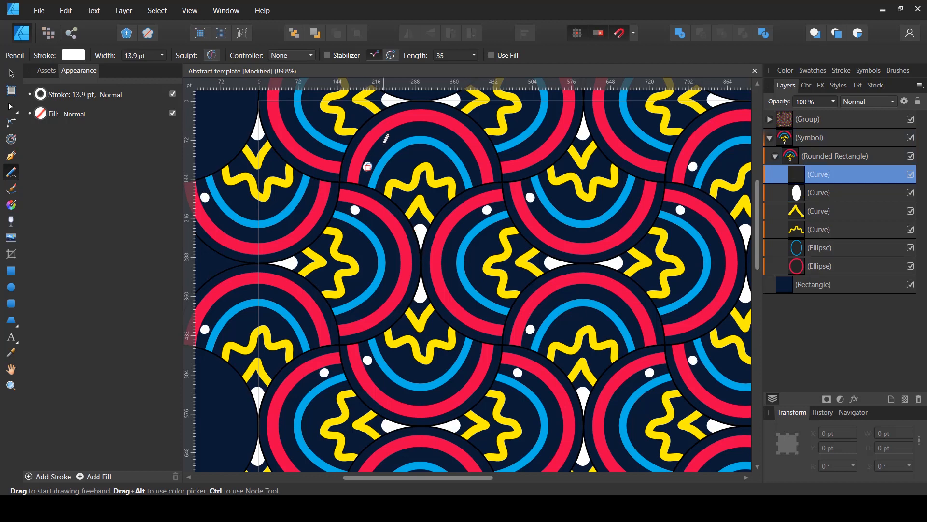
{"action": "left_click", "coordinate": [382, 144]}
{"action": "left_click", "coordinate": [408, 130]}
{"action": "left_click", "coordinate": [433, 130]}
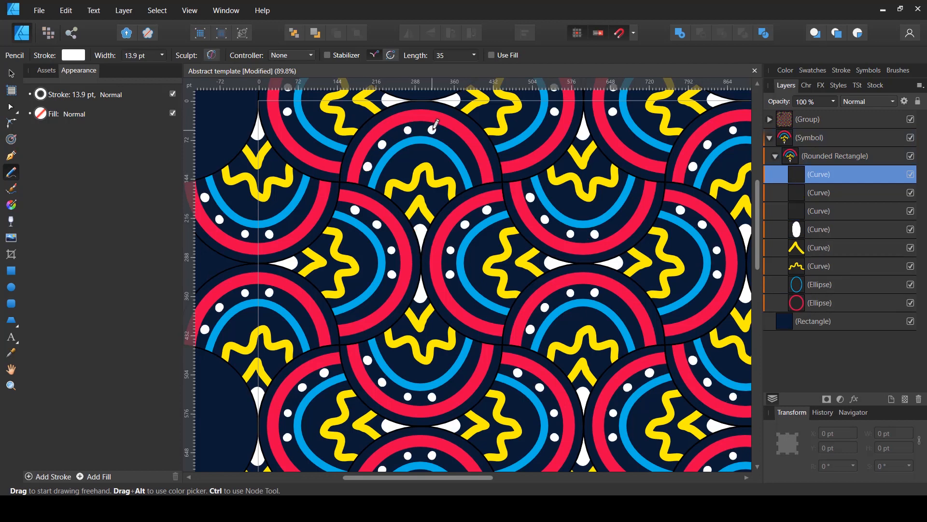
{"action": "left_click", "coordinate": [453, 140]}
{"action": "left_click", "coordinate": [468, 155]}
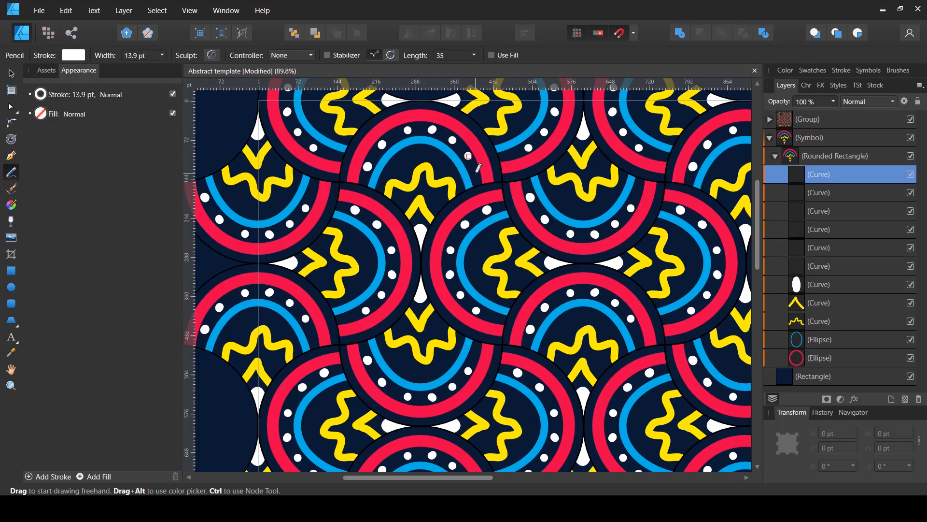
{"action": "left_click", "coordinate": [476, 174]}
Add a larger white Pencil dot on each side of the yellow squiggle's central peak, under the blue arc
{"action": "left_click", "coordinate": [403, 169]}
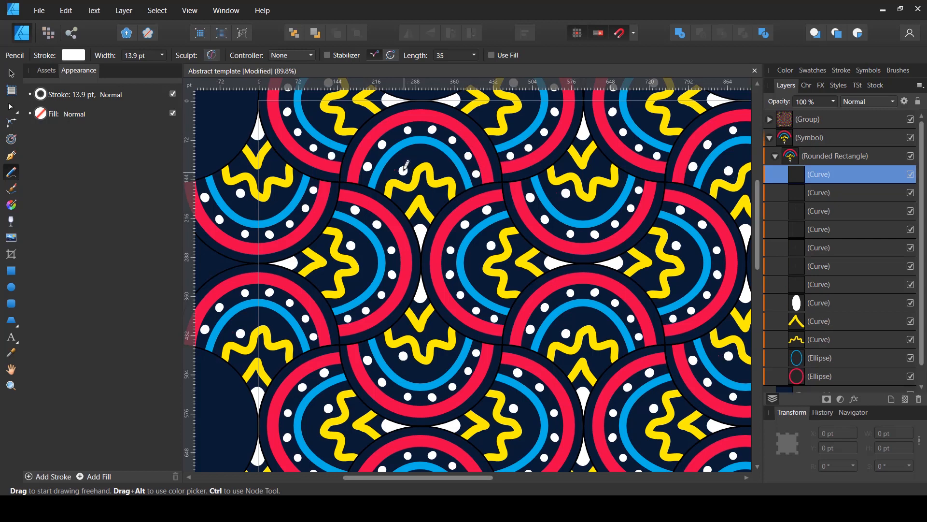
{"action": "left_click", "coordinate": [443, 164]}
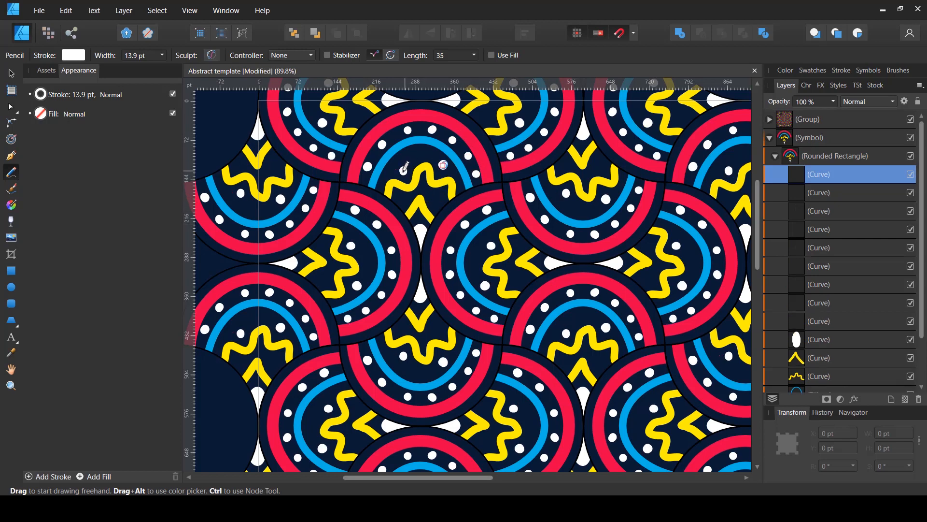
{"action": "left_click_drag", "start_coordinate": [401, 172], "coordinate": [403, 169]}
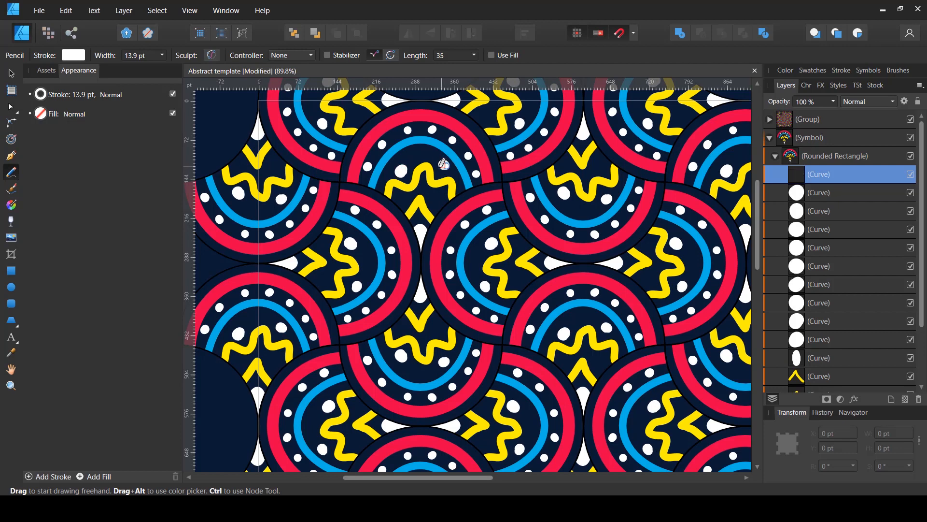
Deselect the artwork and collapse the symbol's nested layers, saving the document with the whole pattern in view
{"action": "key", "text": "ctrl+0"}
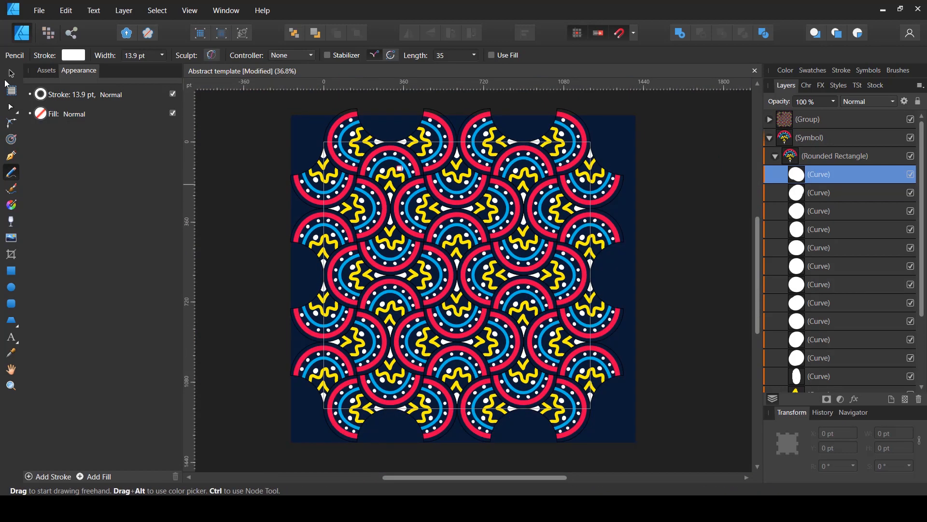
{"action": "left_click", "coordinate": [11, 75]}
{"action": "left_click", "coordinate": [706, 243]}
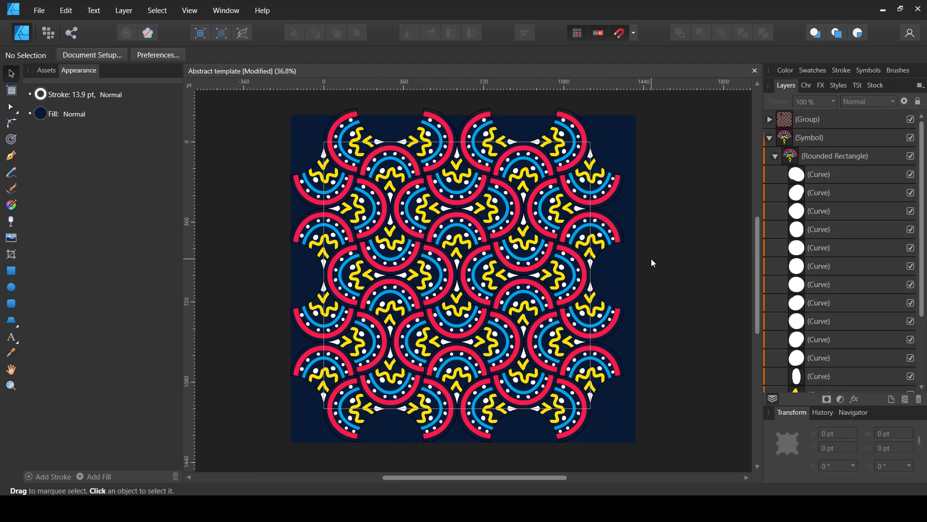
{"action": "left_click", "coordinate": [774, 156]}
{"action": "left_click", "coordinate": [770, 138]}
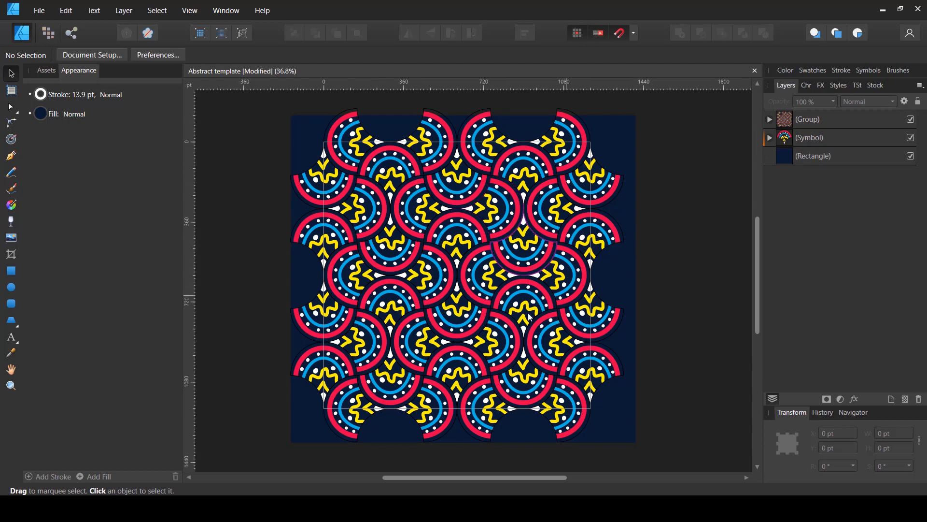
{"action": "key", "text": "ctrl+s"}
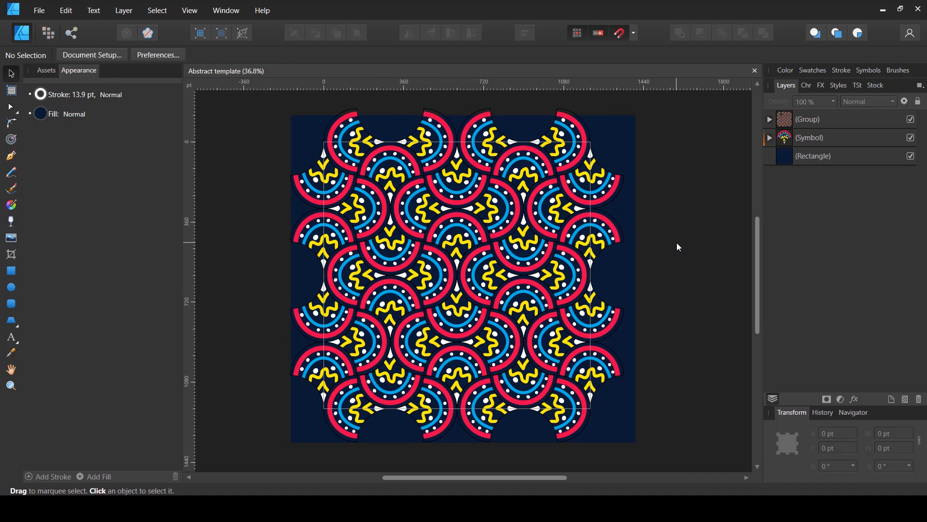